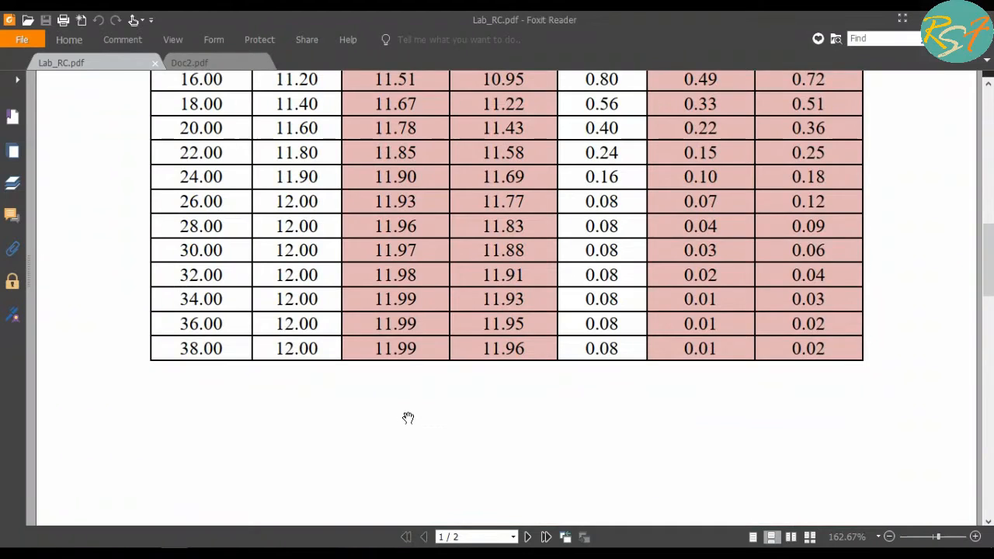
Examine the voltage table and the capacitor charging and discharging graphs in Lab_RC.pdf
{"action": "scroll", "coordinate": [409, 417], "scroll_direction": "down", "scroll_amount": 6}
{"action": "scroll", "coordinate": [409, 293], "scroll_direction": "down", "scroll_amount": 5}
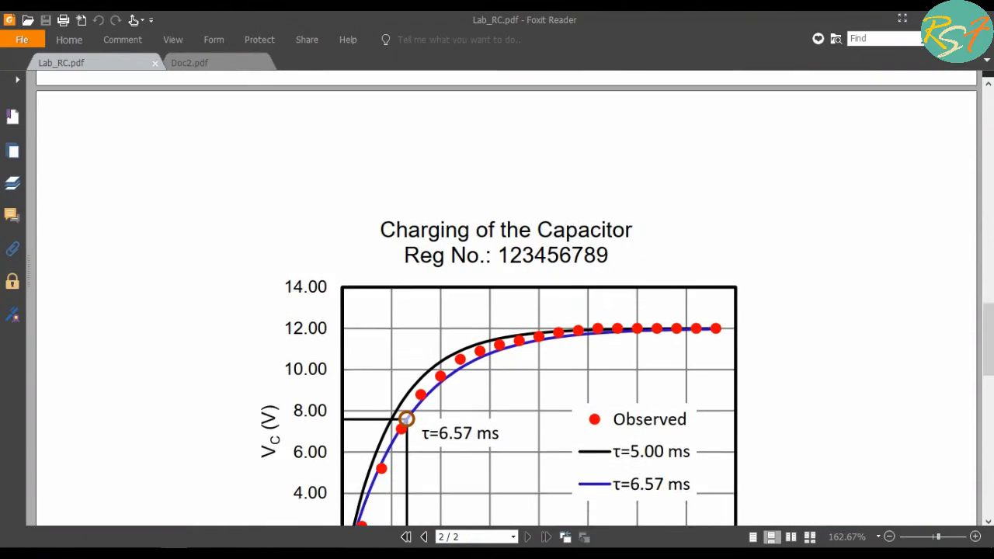
{"action": "scroll", "coordinate": [705, 275], "scroll_direction": "down", "scroll_amount": 4}
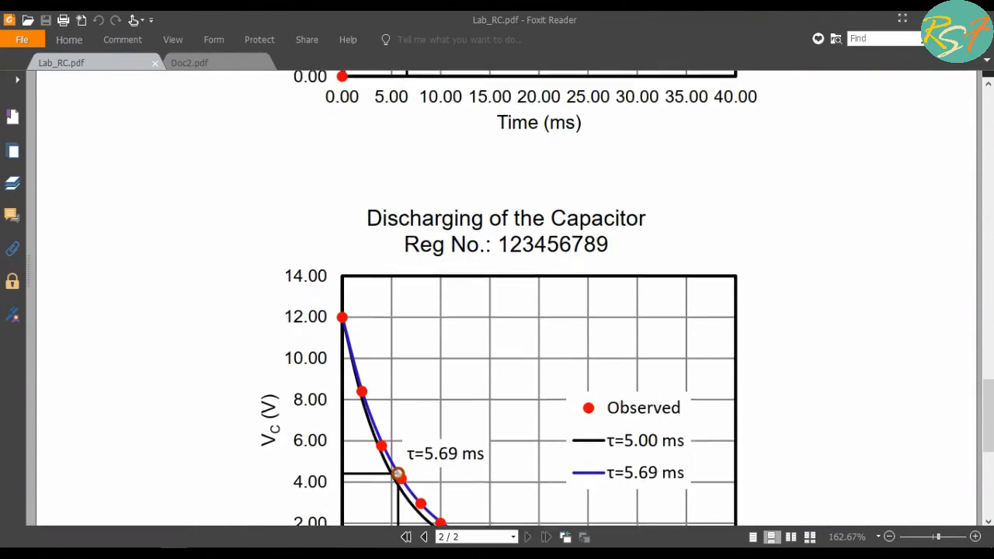
{"action": "scroll", "coordinate": [701, 284], "scroll_direction": "up", "scroll_amount": 10}
{"action": "scroll", "coordinate": [694, 288], "scroll_direction": "up", "scroll_amount": 15}
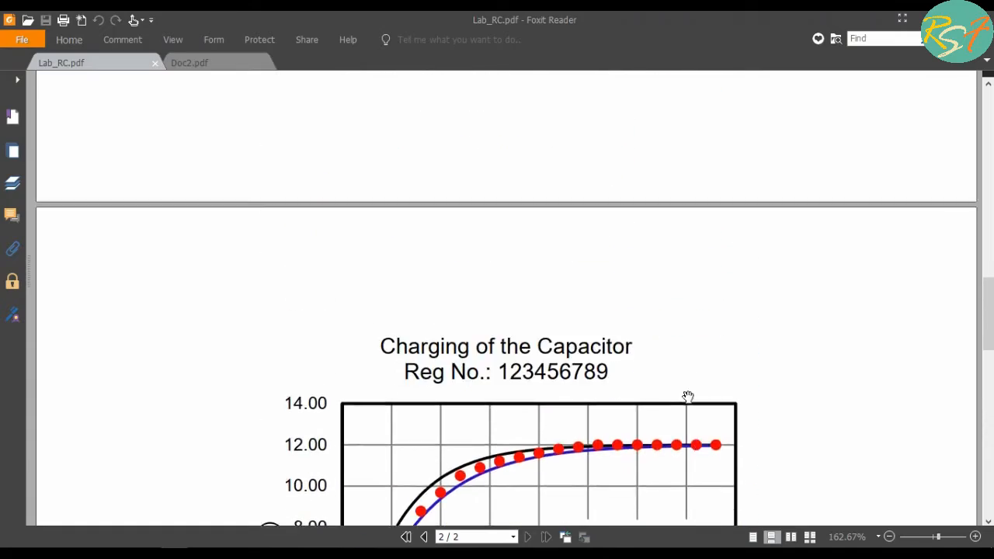
{"action": "scroll", "coordinate": [690, 303], "scroll_direction": "up", "scroll_amount": 10}
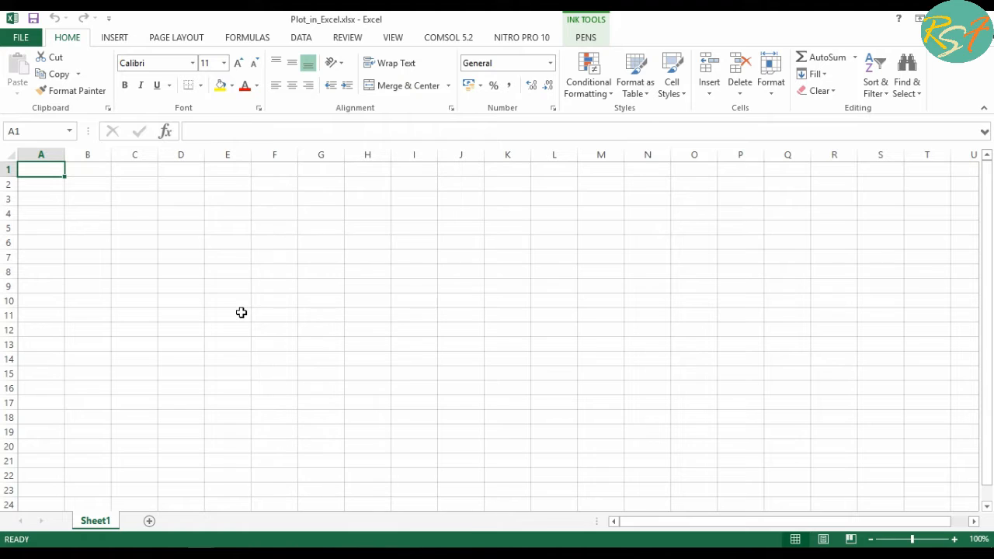
Switch to the Plot_in_Excel.xlsx workbook in Excel and enter the headings "Time" in A1 and "Voltage during Charging" in B1
{"action": "type", "text": "Time"}
{"action": "key", "text": "Tab"}
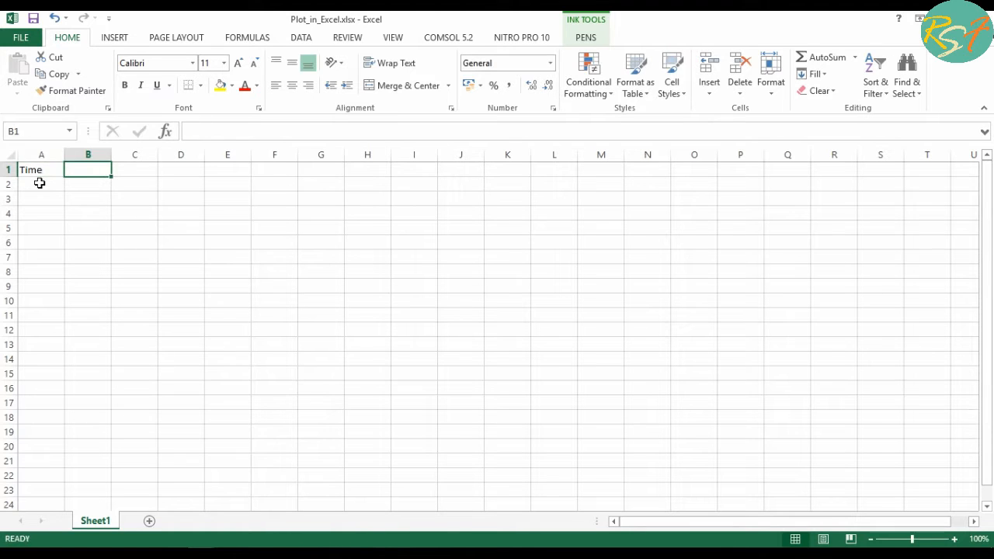
{"action": "type", "text": "Voltage "}
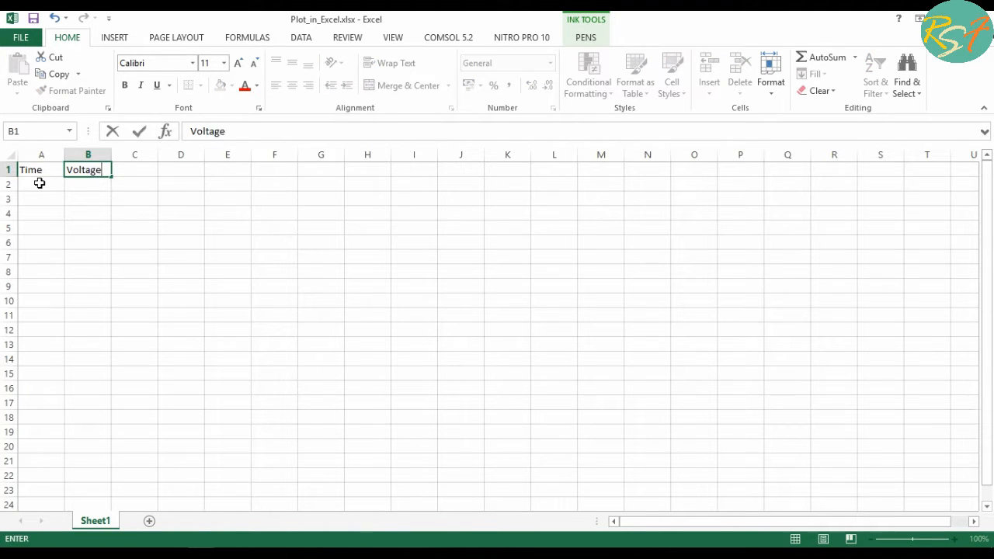
{"action": "type", "text": "during Charging"}
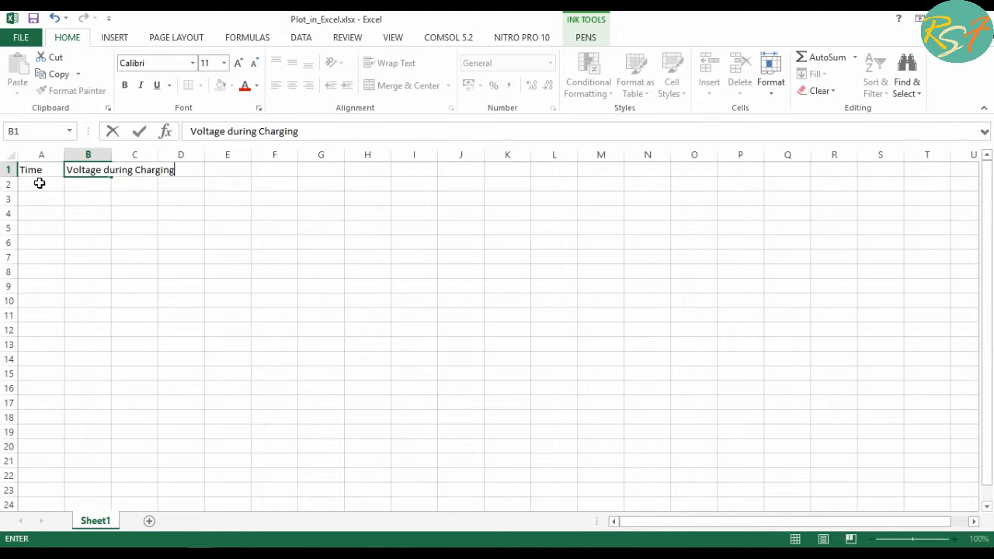
{"action": "key", "text": "Tab"}
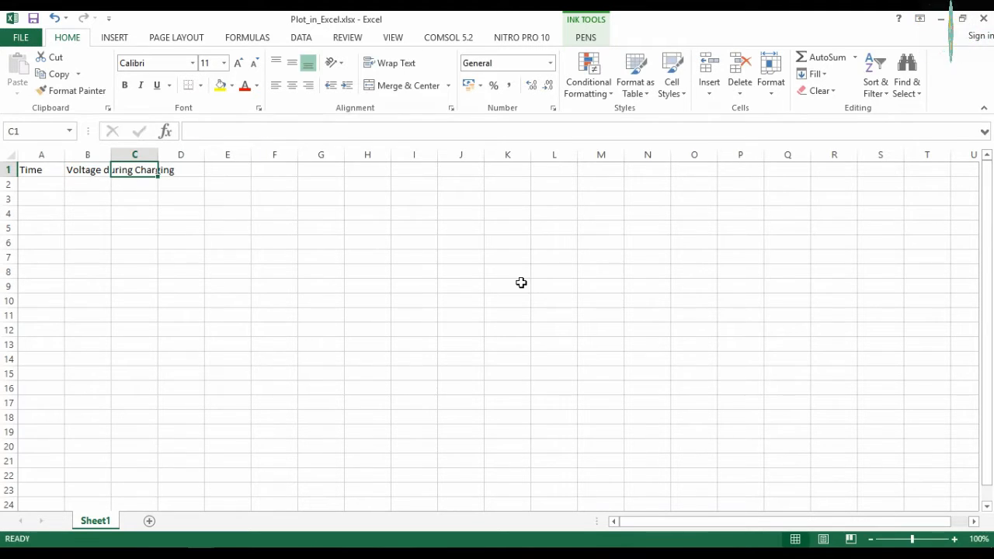
Enter the heading "Voltage During Discharging" in cell E1
{"action": "key", "text": "Tab"}
{"action": "left_click", "coordinate": [238, 171]}
{"action": "type", "text": "Volt"}
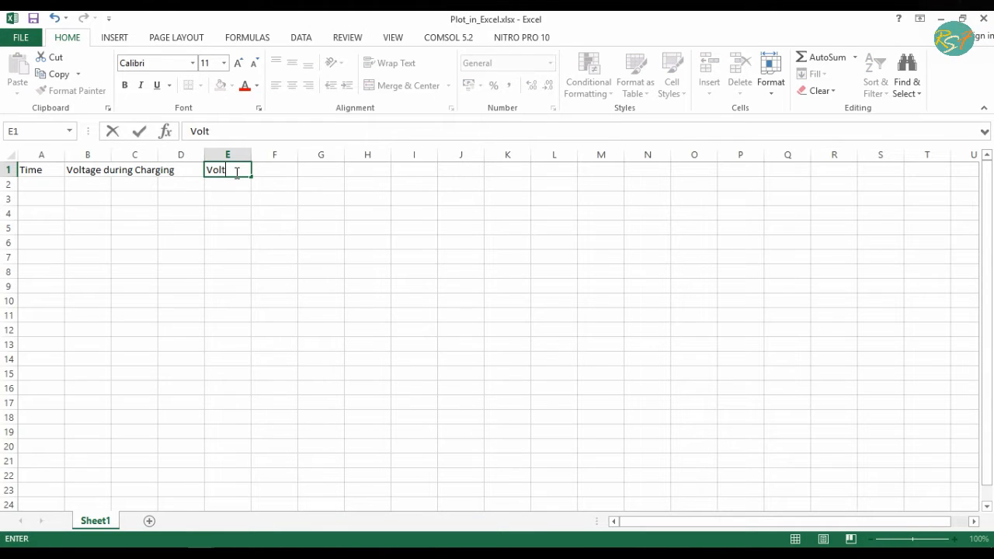
{"action": "type", "text": "age During"}
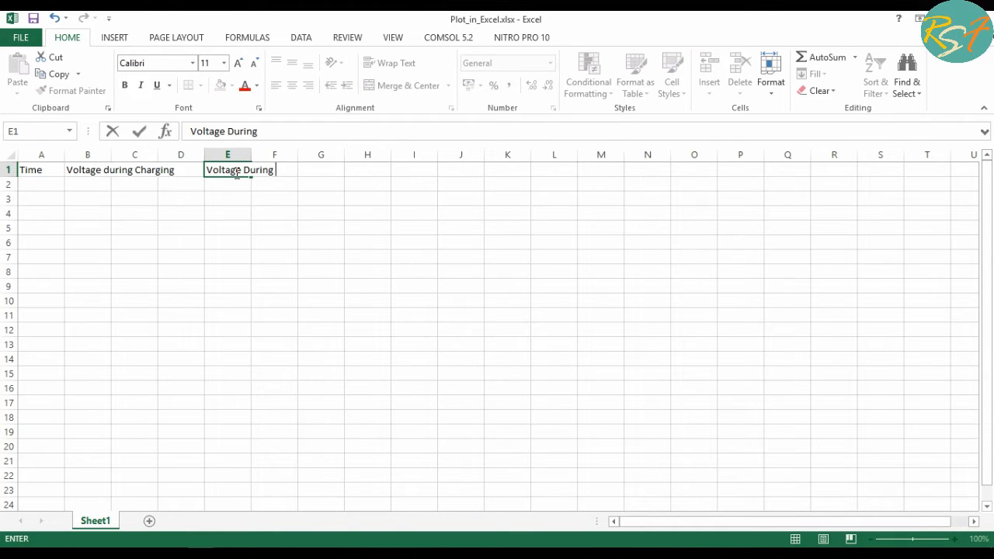
{"action": "type", "text": " Discharg"}
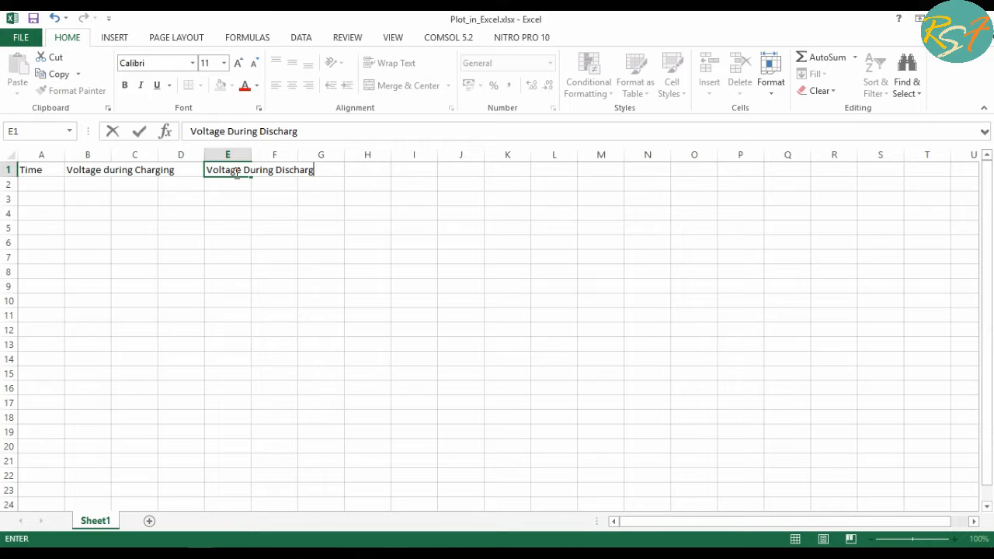
{"action": "type", "text": "ing"}
{"action": "key", "text": "Tab"}
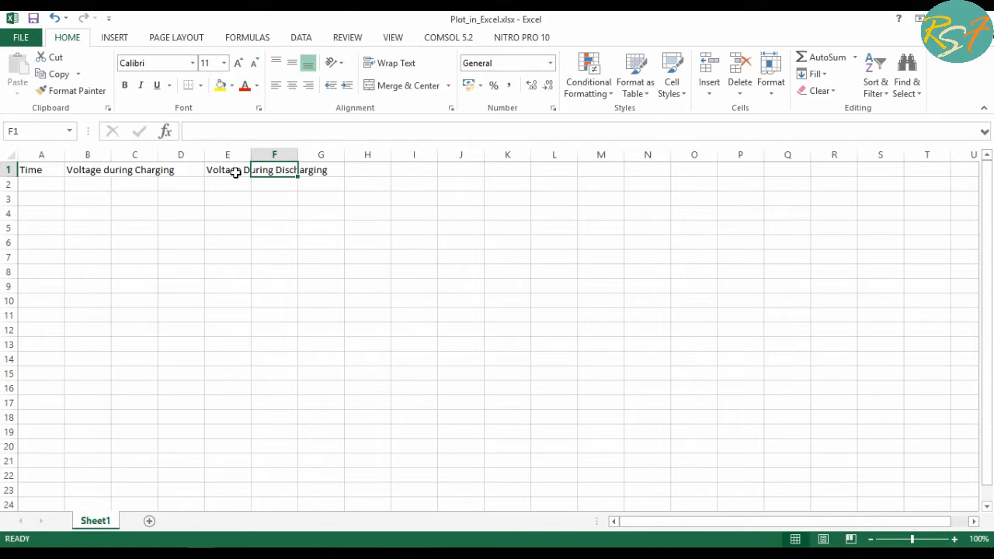
Merge and center the discharging heading across E1:G1 and the charging heading across B1:D1
{"action": "left_click_drag", "start_coordinate": [229, 171], "coordinate": [319, 171]}
{"action": "left_click", "coordinate": [404, 84]}
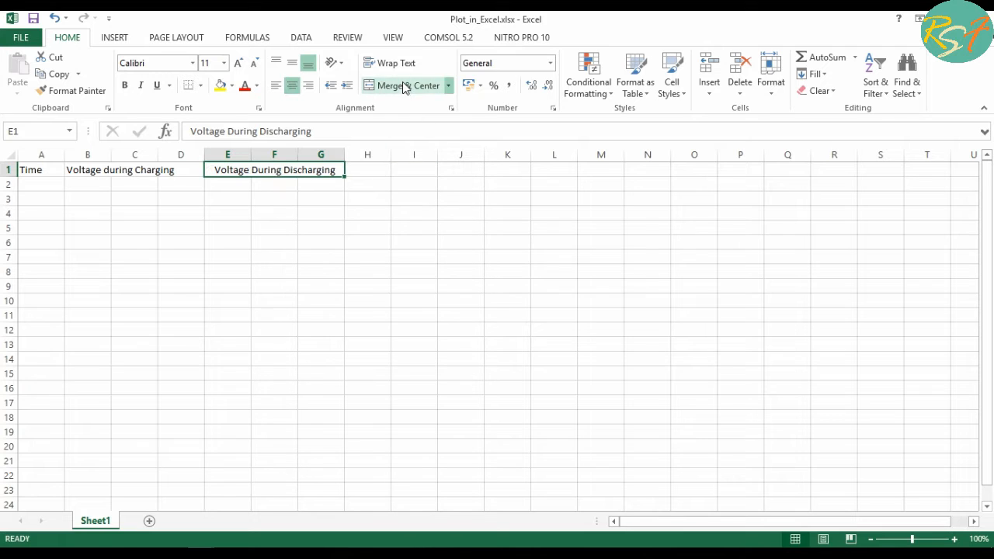
{"action": "left_click", "coordinate": [134, 172]}
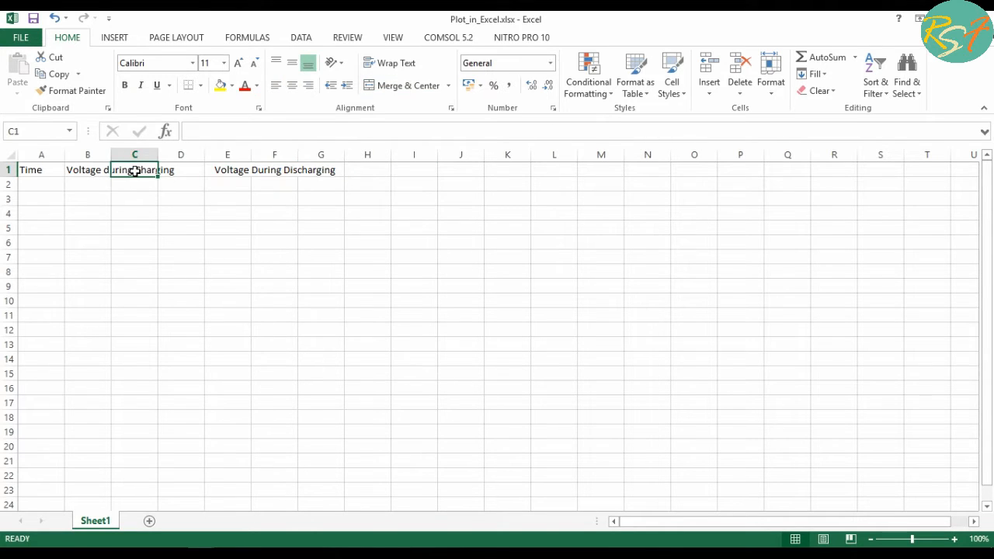
{"action": "left_click_drag", "start_coordinate": [97, 170], "coordinate": [173, 174]}
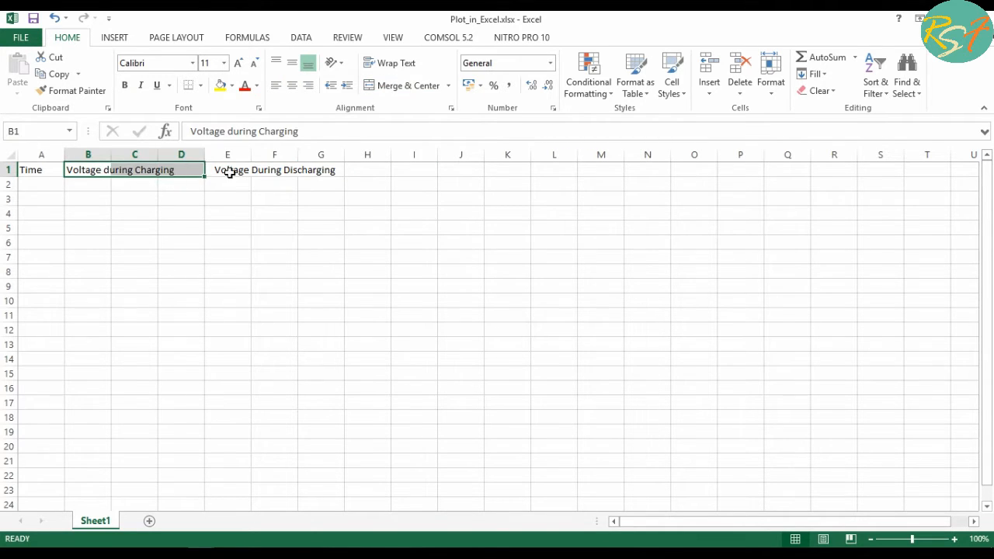
{"action": "left_click", "coordinate": [408, 89]}
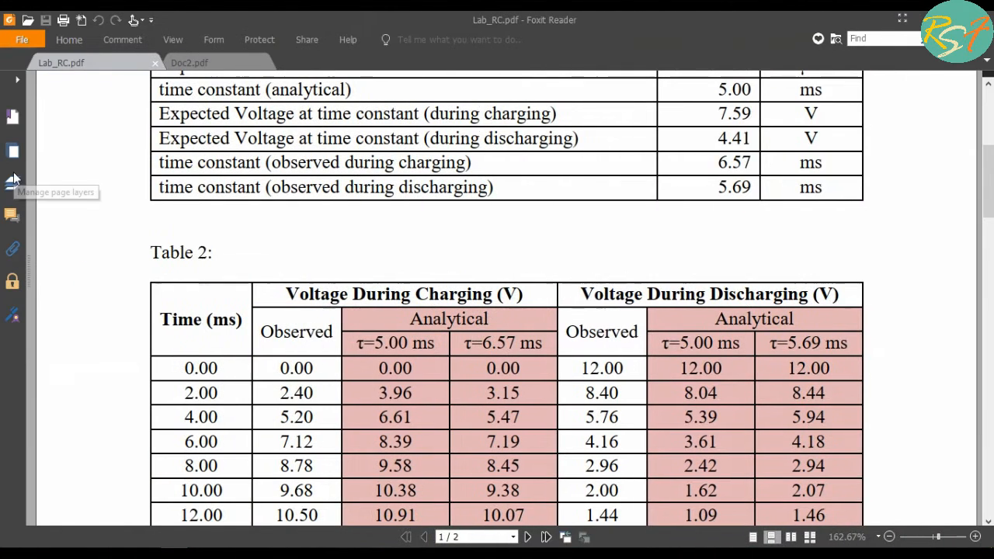
Check Table 1 in the lab PDF, and insert nine blank rows above the heading row in the Excel sheet
{"action": "scroll", "coordinate": [458, 379], "scroll_direction": "up", "scroll_amount": 4}
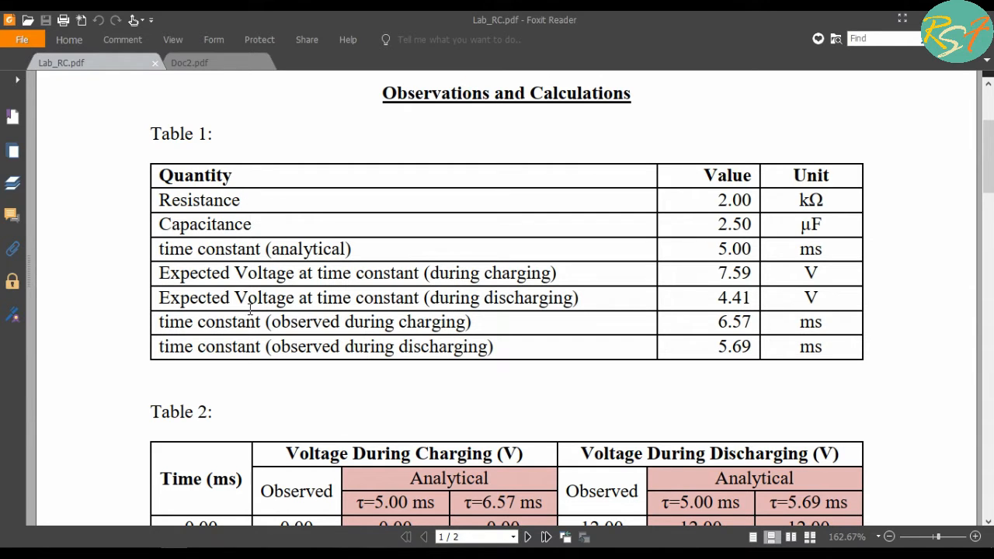
{"action": "key", "text": "alt+Tab"}
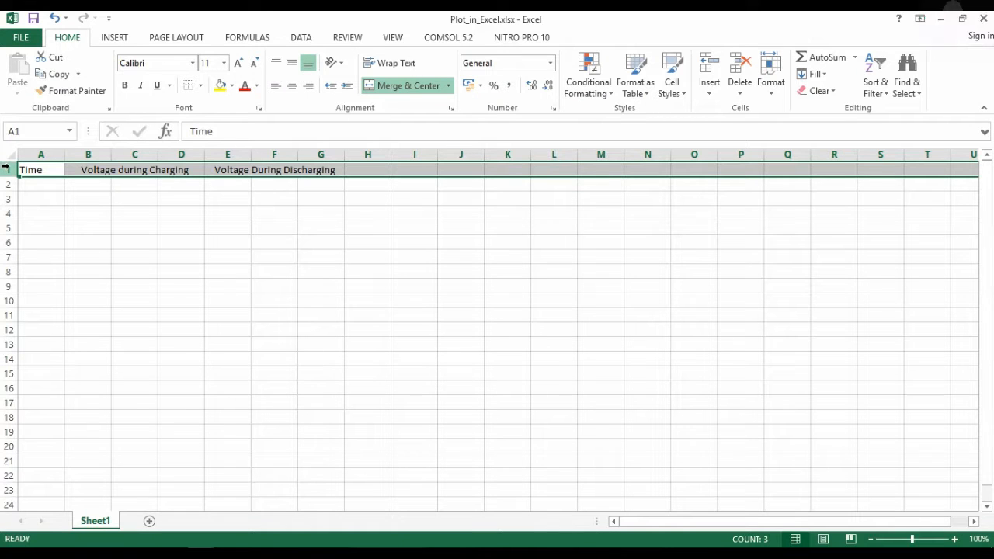
{"action": "left_click_drag", "start_coordinate": [7, 170], "coordinate": [4, 286]}
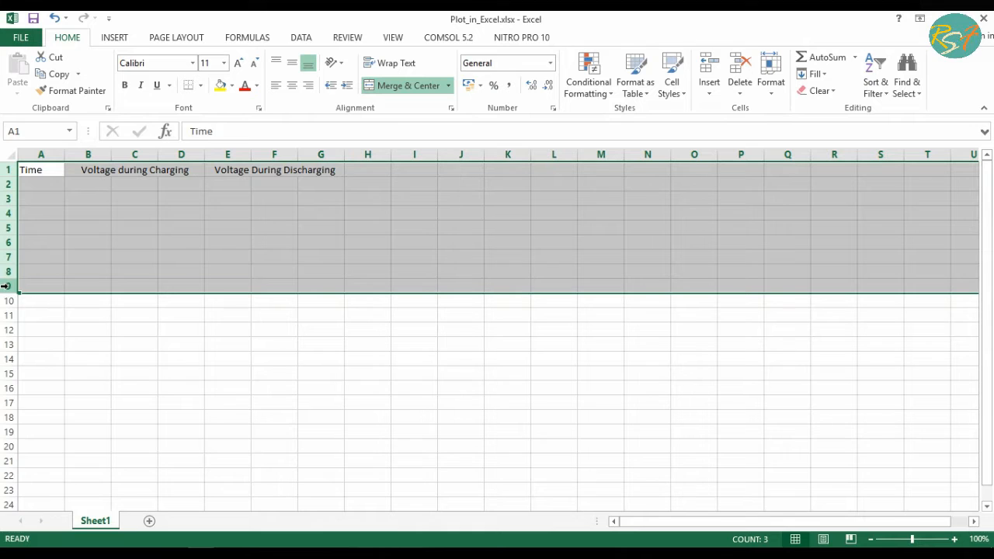
{"action": "right_click", "coordinate": [6, 286]}
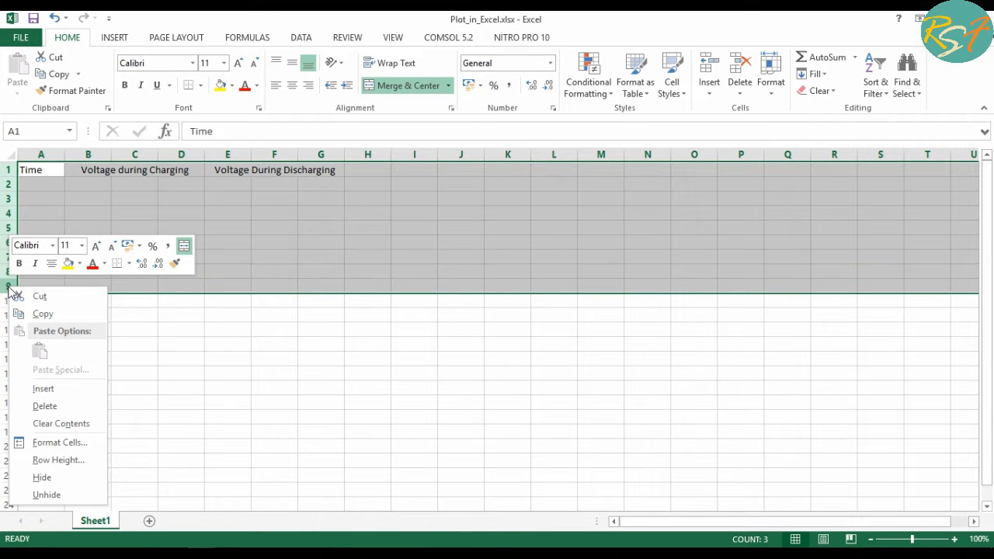
{"action": "left_click", "coordinate": [43, 388]}
Merge and center A1:E1, and copy that formatting to rows 2 through 8 with Format Painter
{"action": "left_click_drag", "start_coordinate": [45, 168], "coordinate": [213, 173]}
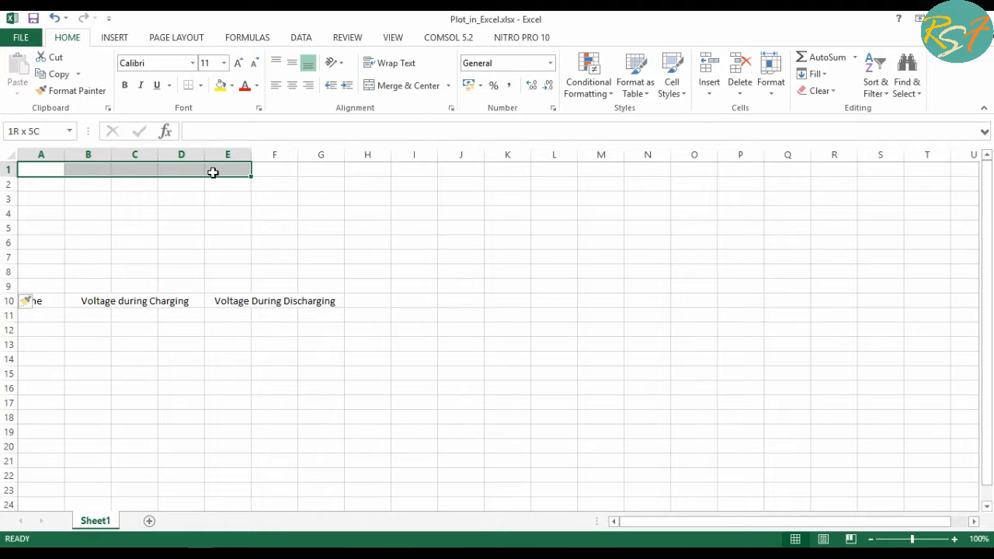
{"action": "left_click", "coordinate": [403, 89]}
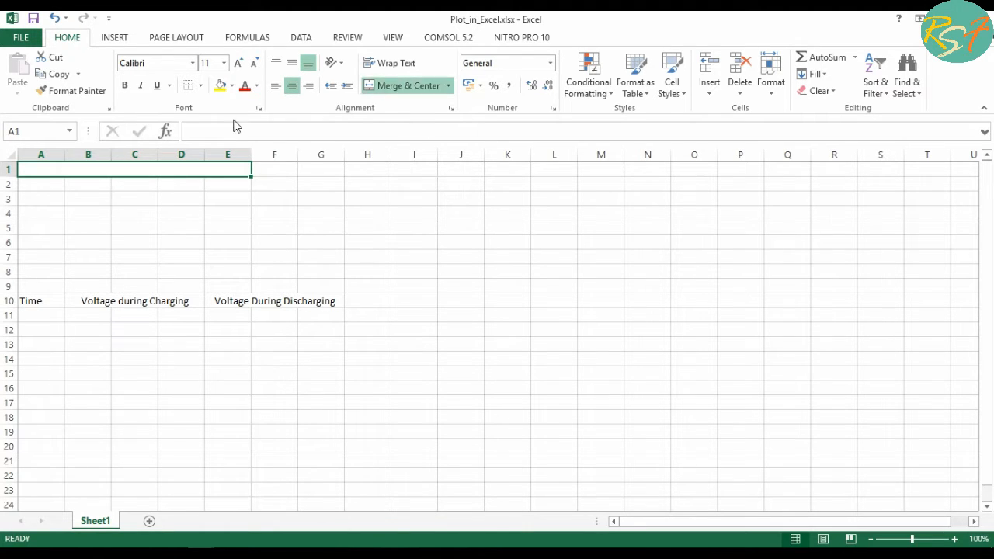
{"action": "left_click", "coordinate": [79, 91]}
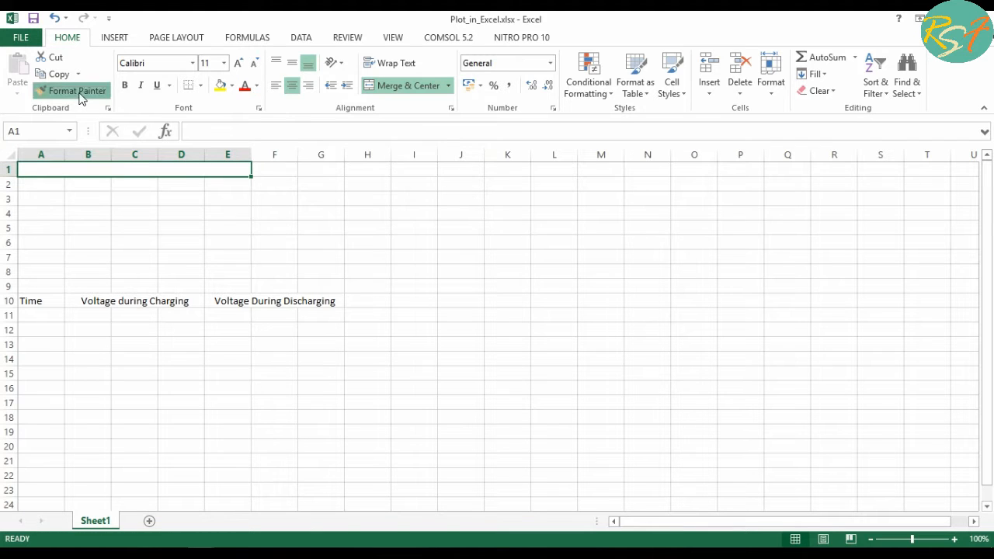
{"action": "left_click", "coordinate": [39, 187]}
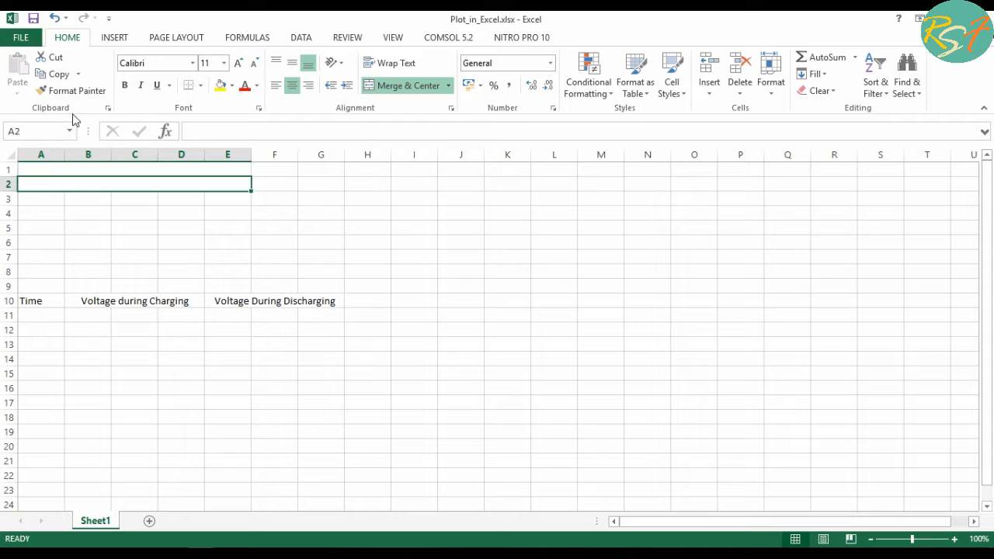
{"action": "left_click", "coordinate": [70, 91]}
{"action": "left_click", "coordinate": [50, 206]}
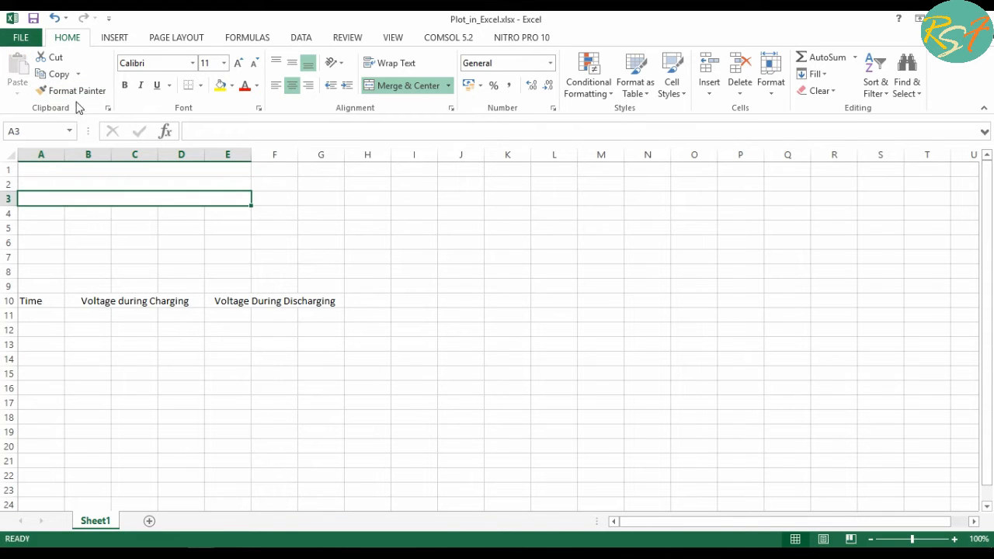
{"action": "left_click", "coordinate": [76, 94]}
{"action": "left_click", "coordinate": [44, 217]}
{"action": "left_click", "coordinate": [76, 91]}
{"action": "left_click", "coordinate": [47, 273]}
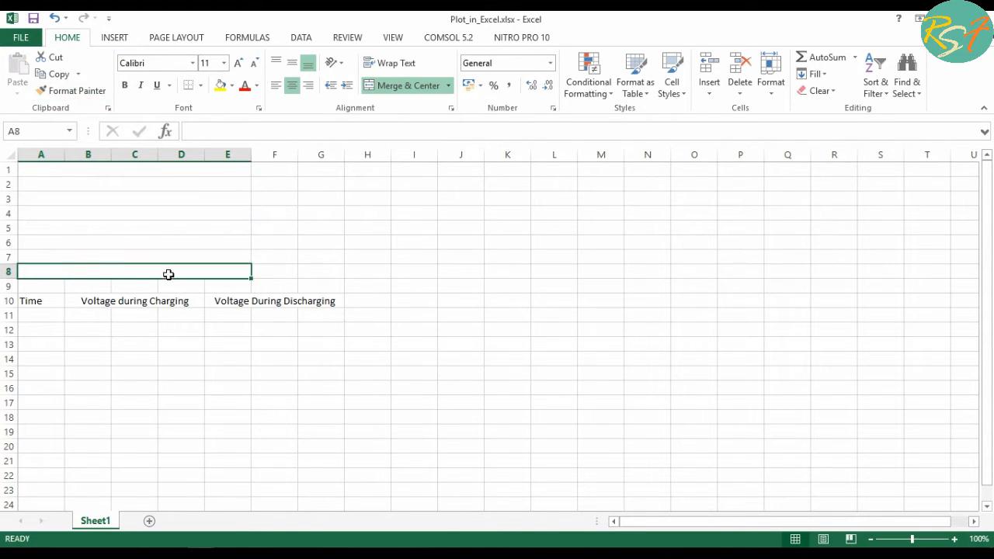
Enter the headings "Quantity" in the merged A1 cell, "Value" in F1 and "Unit" in G1
{"action": "left_click", "coordinate": [229, 172]}
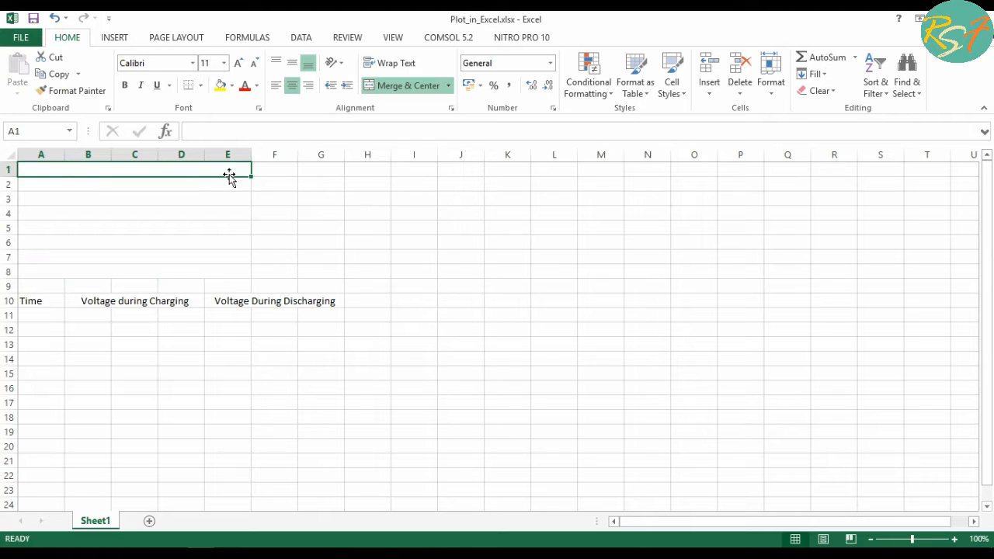
{"action": "type", "text": "Quan"}
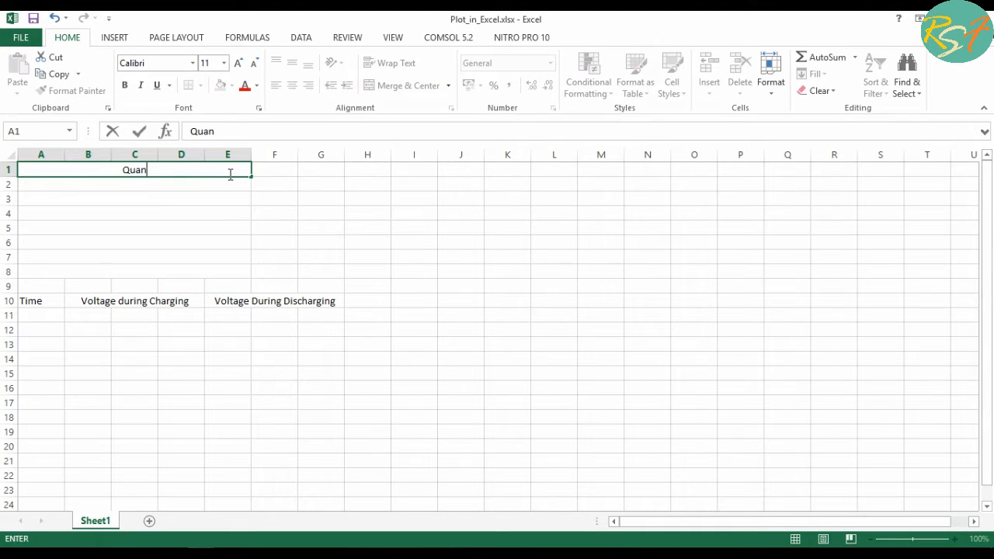
{"action": "type", "text": "tity"}
{"action": "key", "text": "Tab"}
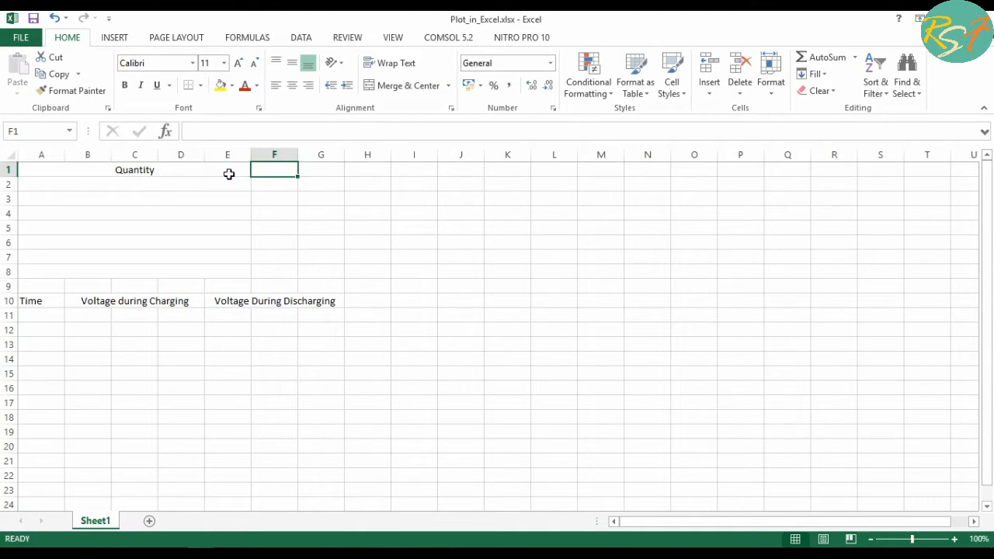
{"action": "type", "text": "Value"}
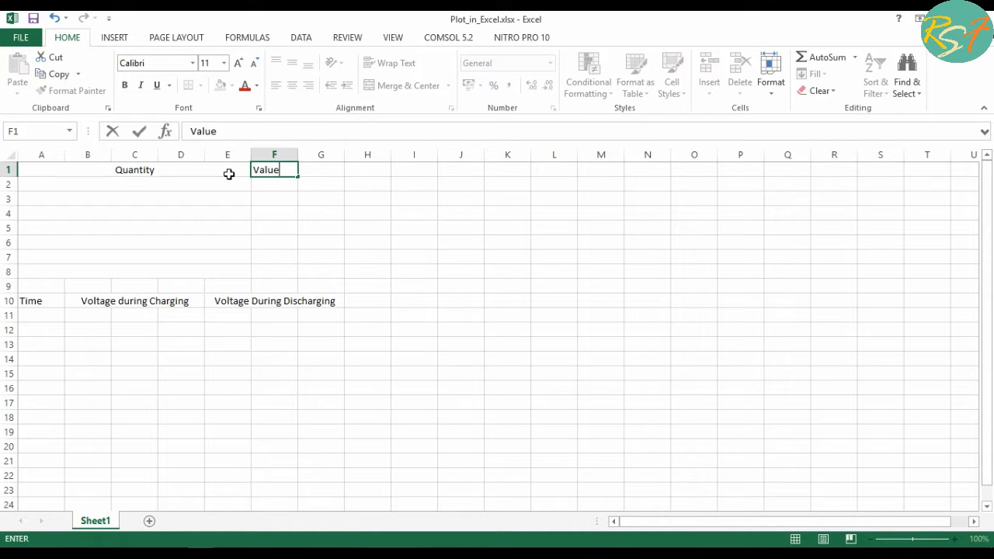
{"action": "key", "text": "Tab"}
{"action": "type", "text": "Un"}
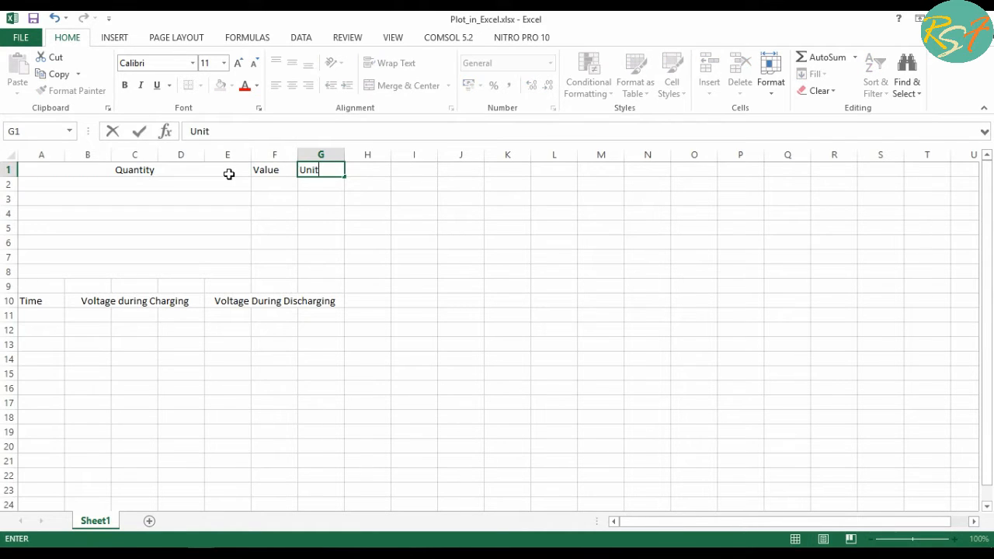
{"action": "key", "text": "Return"}
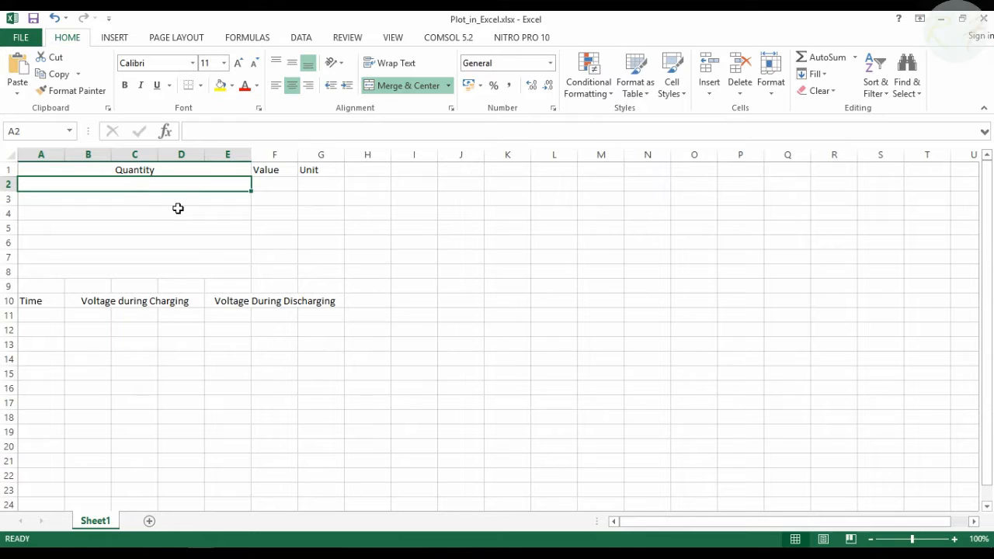
Enter the quantity labels "Resistance", "Capacitance" and "time constant" in the merged cells A2, A3 and A4
{"action": "type", "text": "Resistance"}
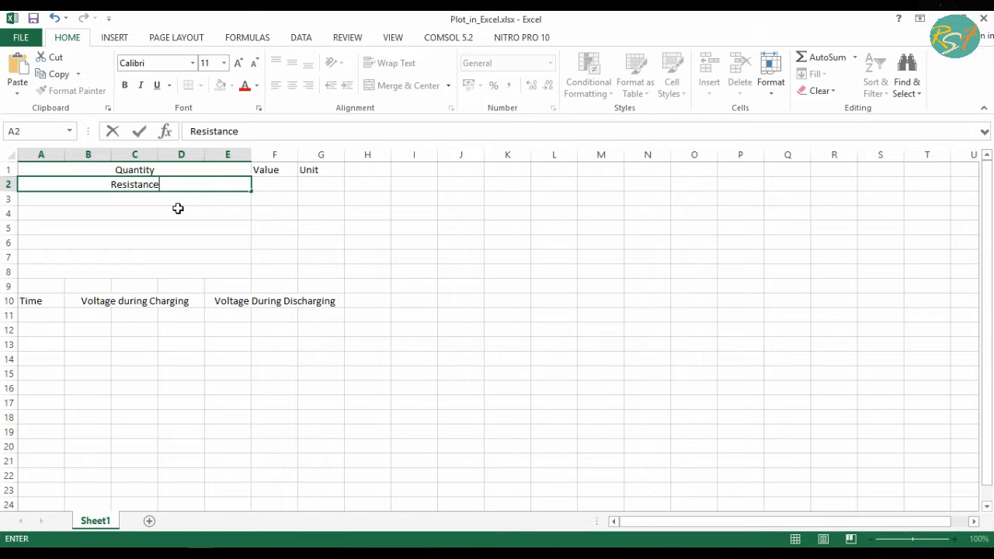
{"action": "key", "text": "Return"}
{"action": "type", "text": "Cap"}
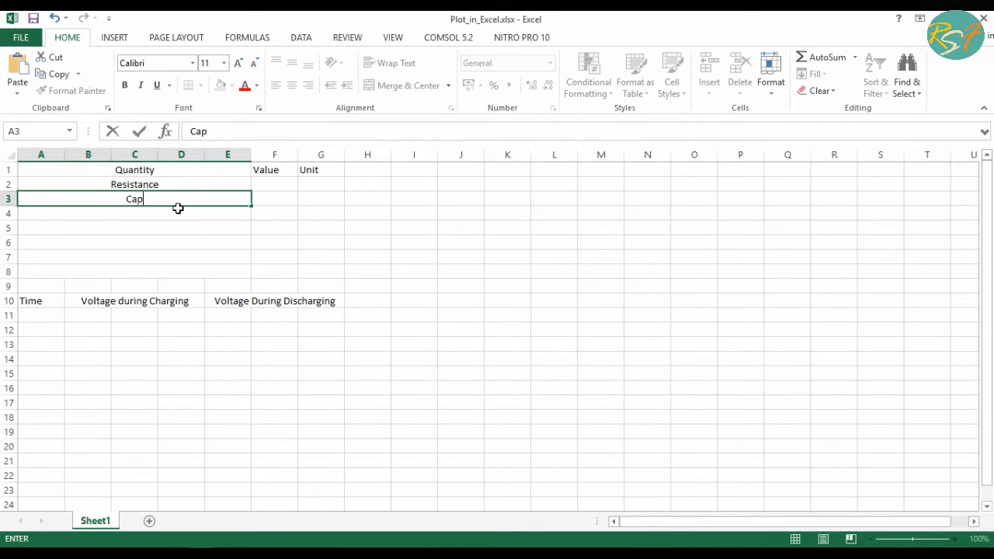
{"action": "type", "text": "acitanc"}
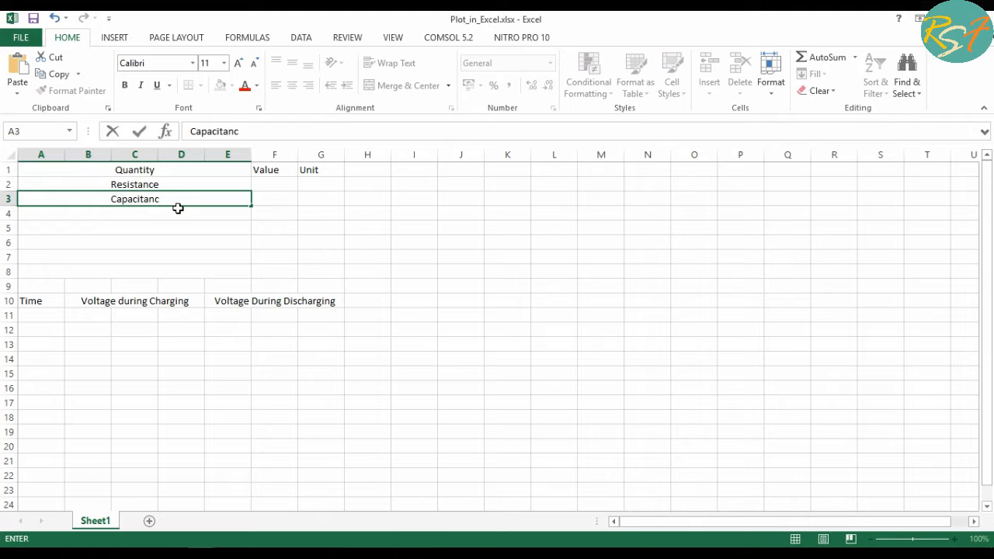
{"action": "type", "text": "e"}
{"action": "key", "text": "Return"}
{"action": "type", "text": "time consta"}
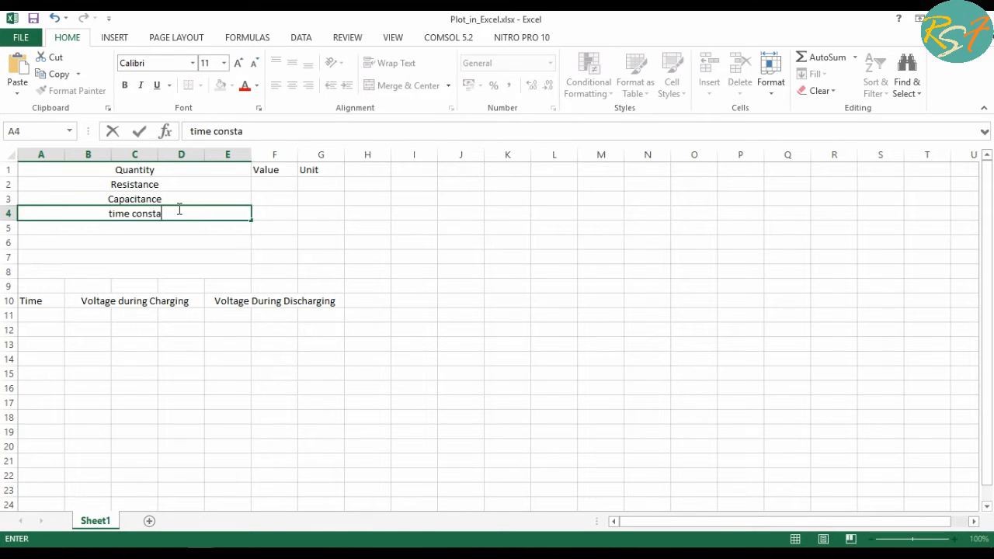
{"action": "type", "text": "nt"}
{"action": "key", "text": "Return"}
Label merged cell A5 "Expected Voltage at time constant (during charging)" and A6 "Expected Voltage at time constant (during discharging)"
{"action": "type", "text": "Expected Voltage at time constant (during charging)"}
{"action": "key", "text": "Return"}
{"action": "type", "text": "Expected Voltage at time constant (during discharging)"}
{"action": "key", "text": "Return"}
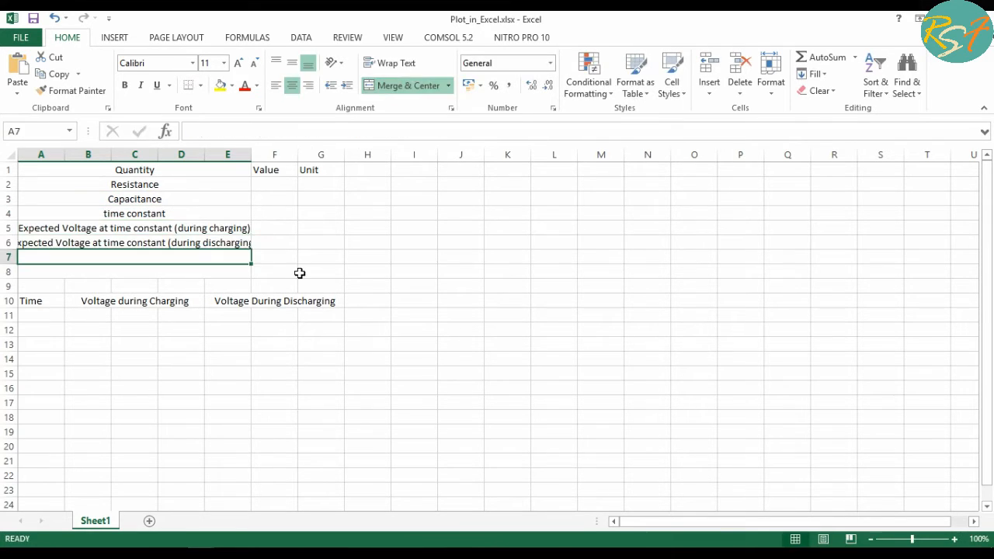
Label merged cell A7 "time constant (observed during charging)" and A8 "time constant (observed during discharging)"
{"action": "type", "text": "time constant (observed during charging)"}
{"action": "key", "text": "Return"}
{"action": "type", "text": "time constant (observed during discharging)"}
Enter 2.00 as the resistance value in cell F2
{"action": "key", "text": "Right"}
{"action": "key", "text": "Right"}
{"action": "key", "text": "Right"}
{"action": "key", "text": "Right"}
{"action": "key", "text": "Right"}
{"action": "key", "text": "Up"}
{"action": "key", "text": "Up"}
{"action": "key", "text": "Up"}
{"action": "key", "text": "Up"}
{"action": "key", "text": "Up"}
{"action": "key", "text": "Up"}
{"action": "type", "text": "2."}
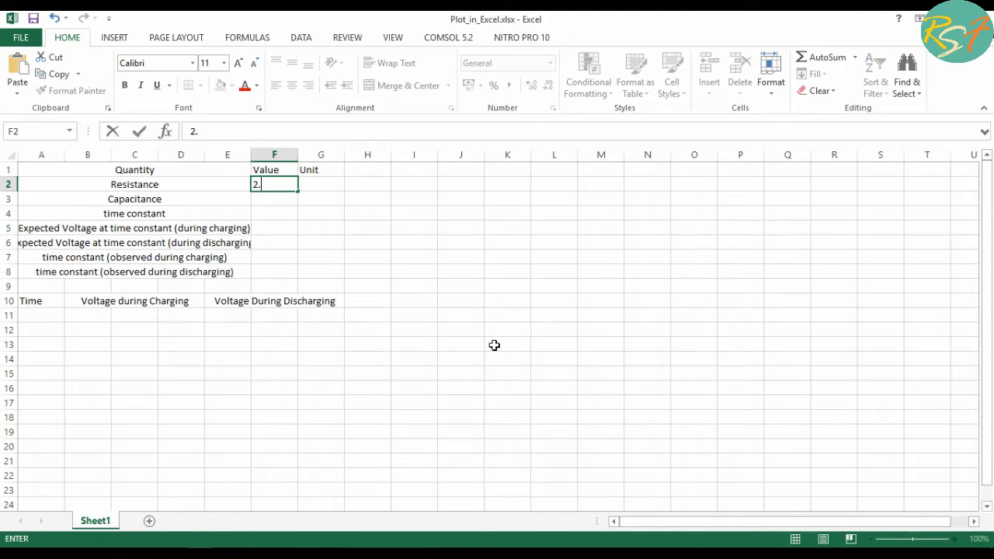
{"action": "type", "text": "00"}
{"action": "key", "text": "Tab"}
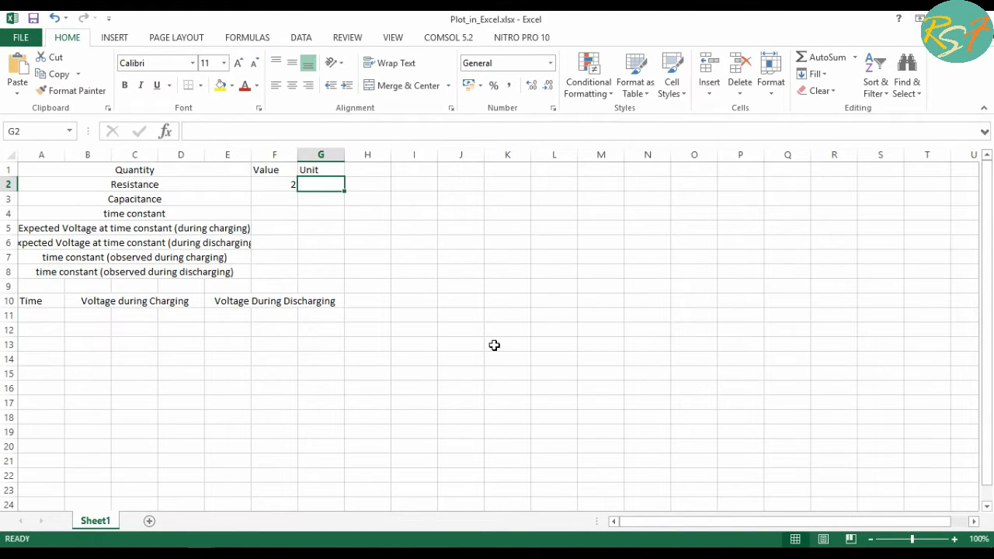
Enter the resistance unit kΩ in G2, inserting the Greek capital letter omega as a symbol after the k
{"action": "type", "text": "k"}
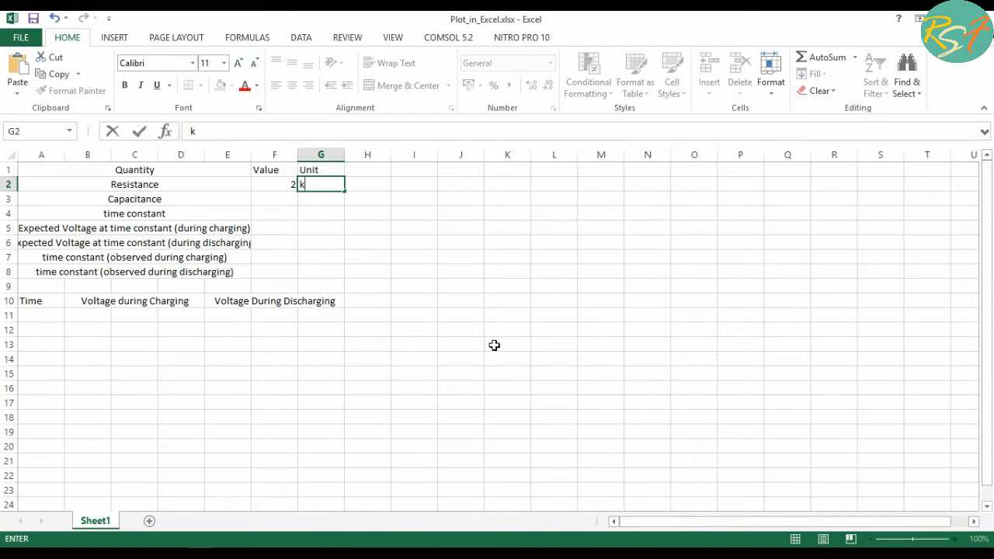
{"action": "left_click", "coordinate": [120, 40]}
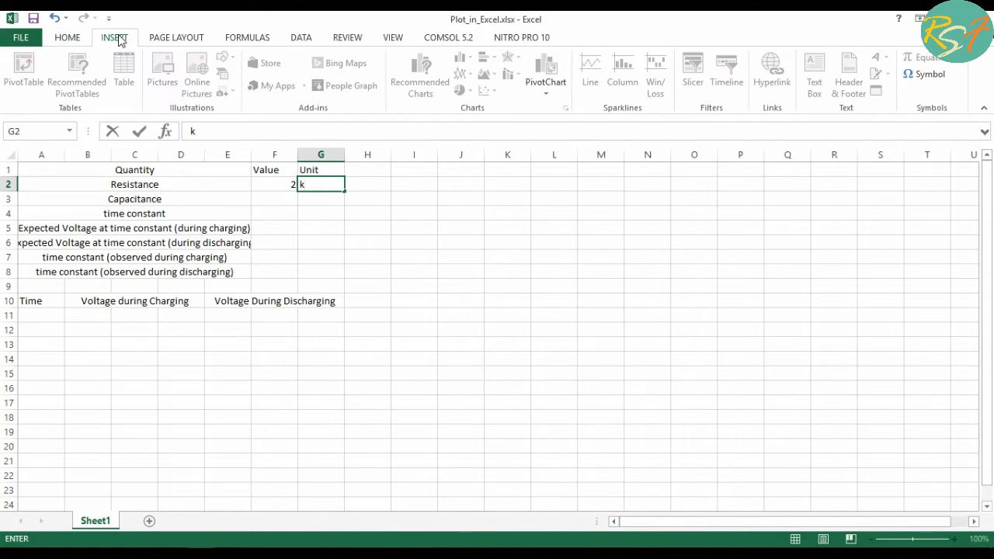
{"action": "left_click", "coordinate": [930, 78]}
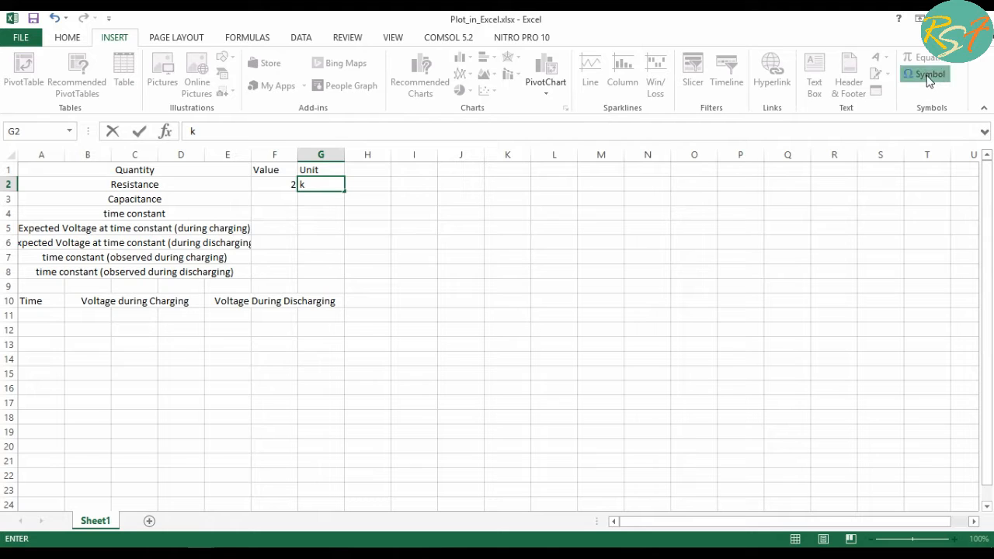
{"action": "left_click", "coordinate": [932, 225]}
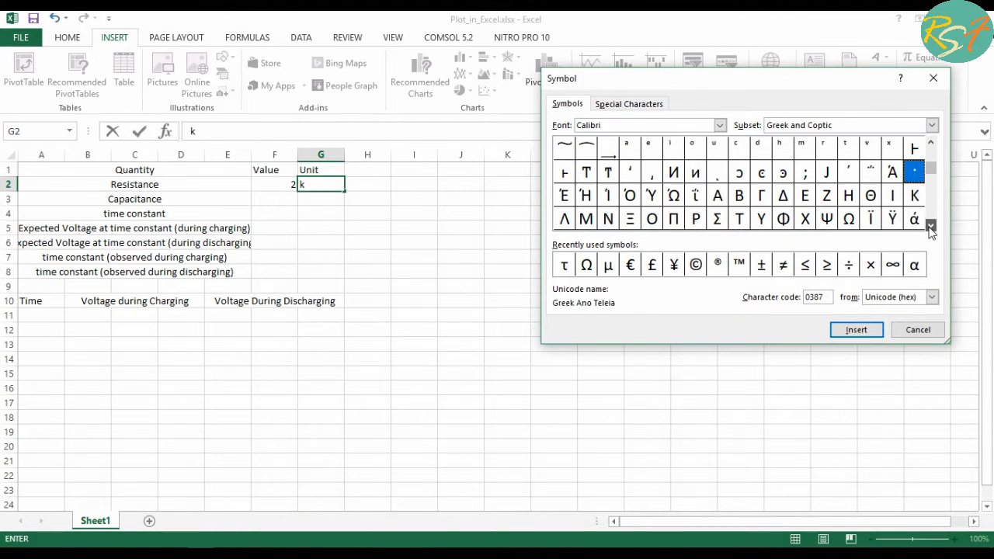
{"action": "left_click", "coordinate": [931, 226]}
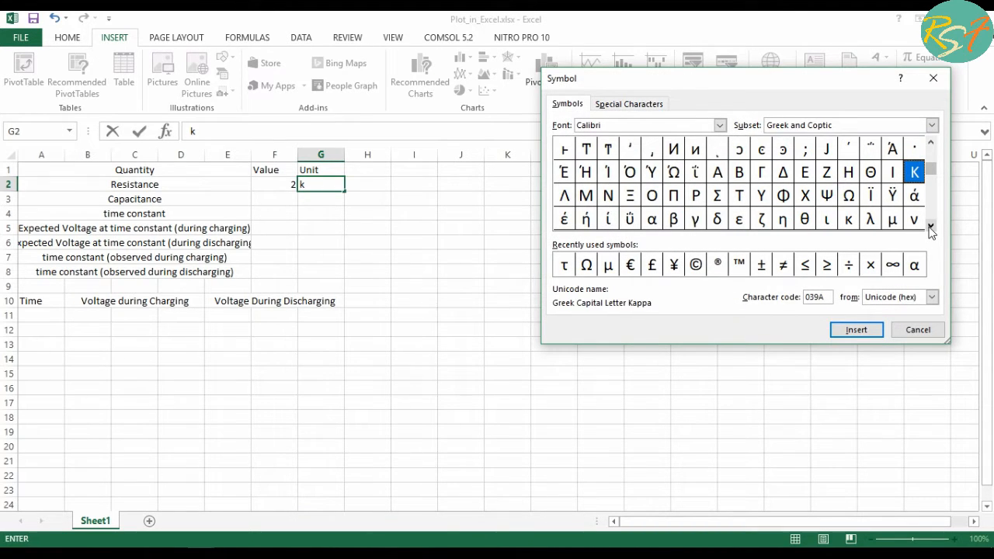
{"action": "left_click", "coordinate": [848, 196]}
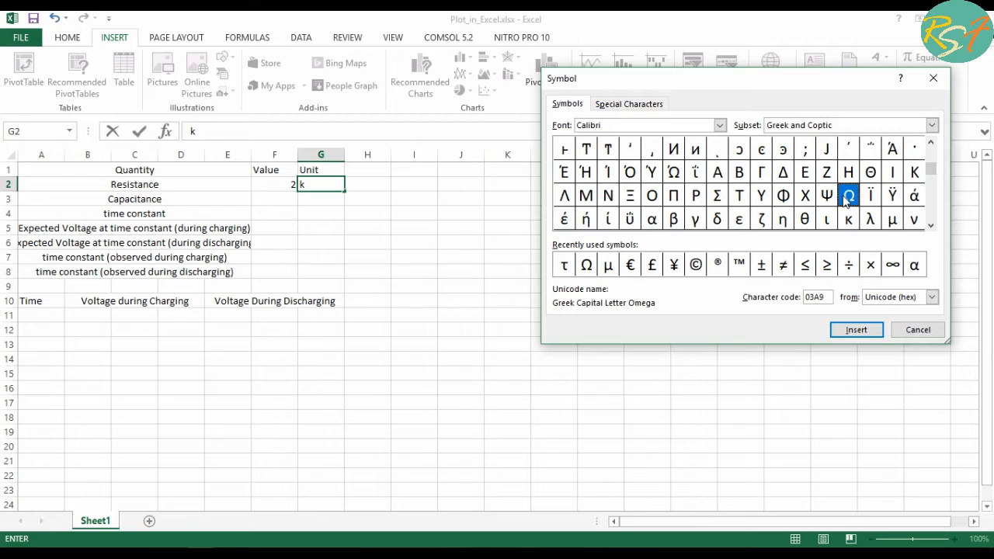
{"action": "left_click", "coordinate": [856, 330]}
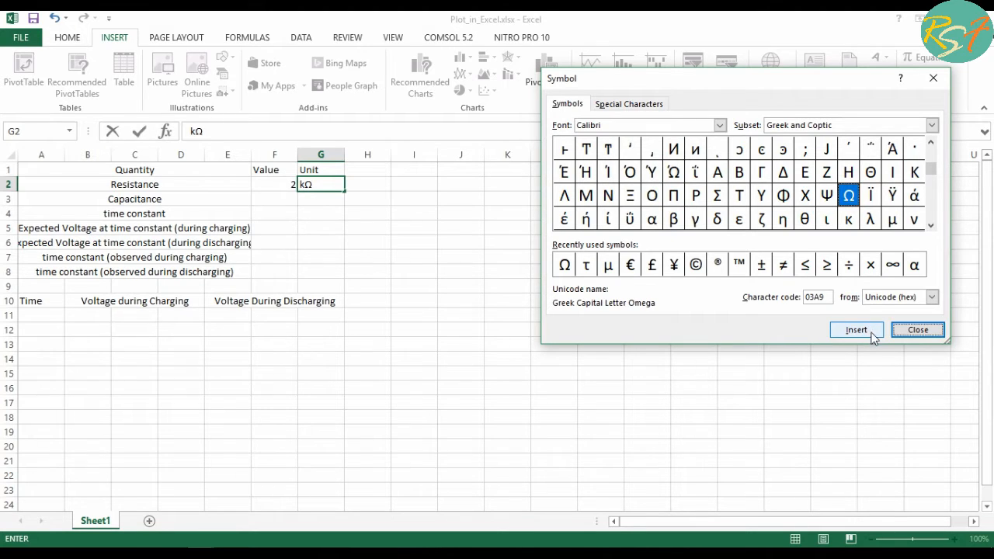
{"action": "left_click", "coordinate": [922, 335]}
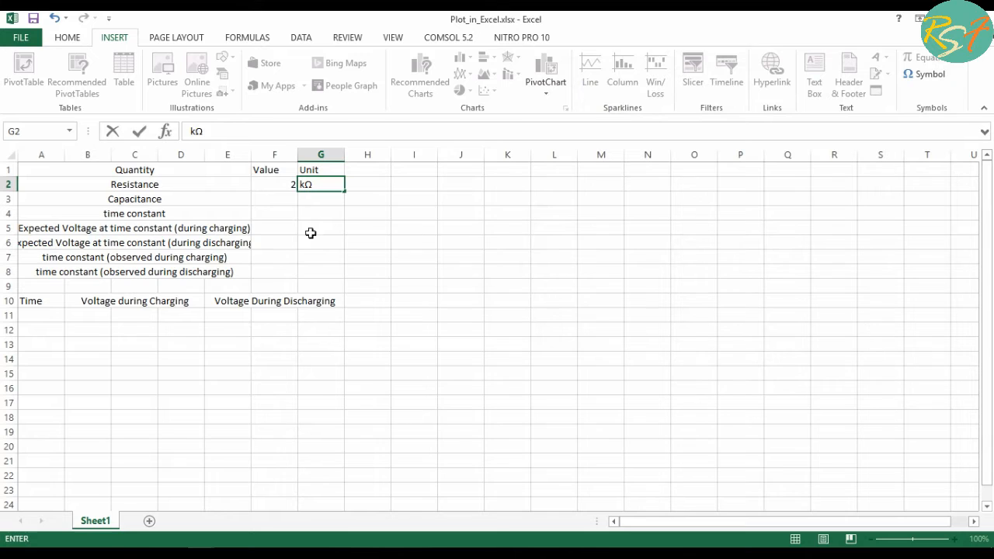
Enter the capacitance value 2.5 in F3 and its unit µF in G3, using the symbol set for µ
{"action": "left_click", "coordinate": [286, 203]}
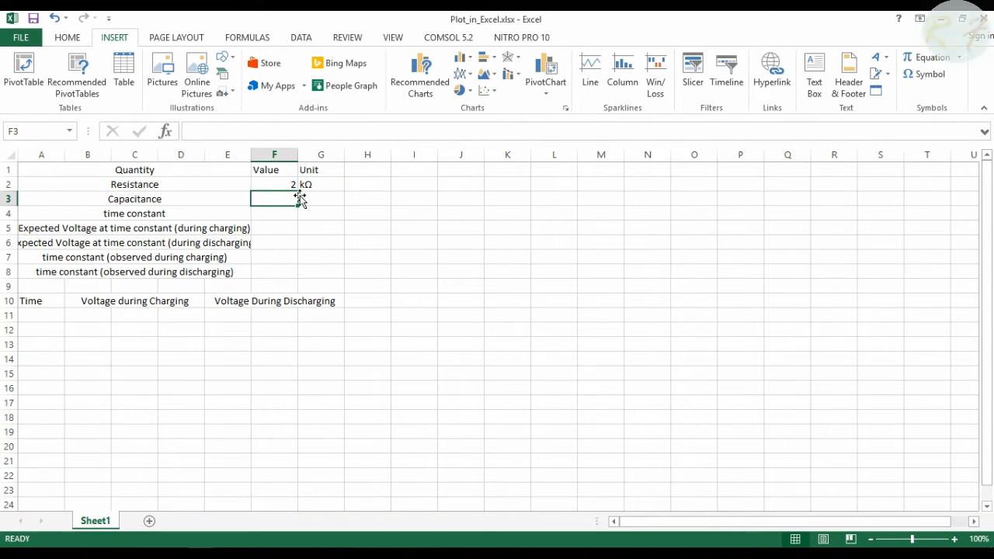
{"action": "type", "text": "2."}
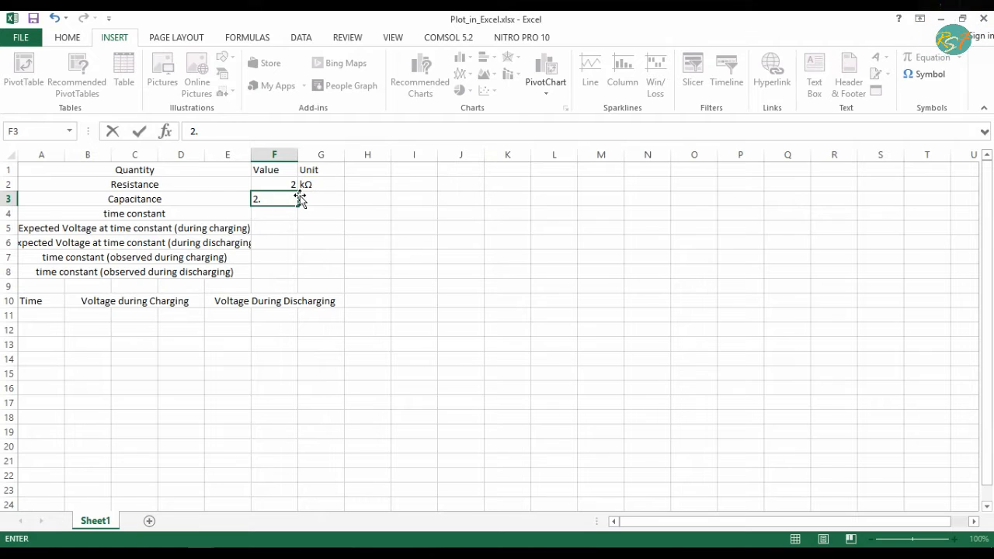
{"action": "type", "text": "5"}
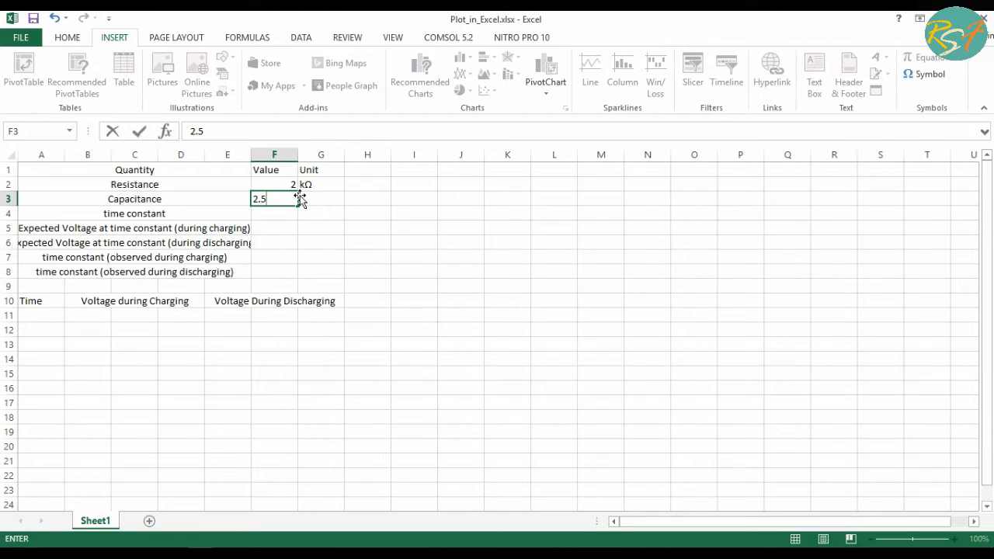
{"action": "left_click", "coordinate": [300, 200]}
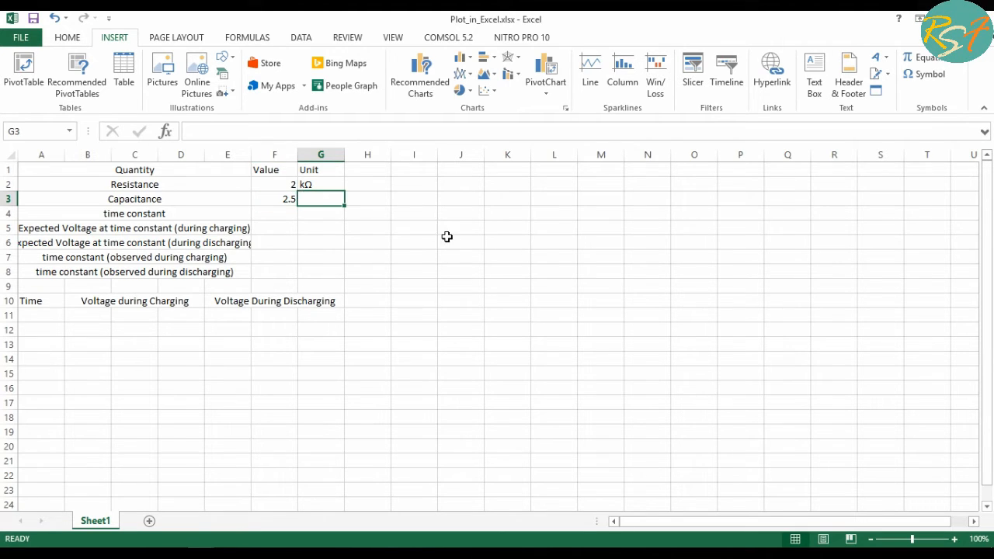
{"action": "left_click", "coordinate": [928, 74]}
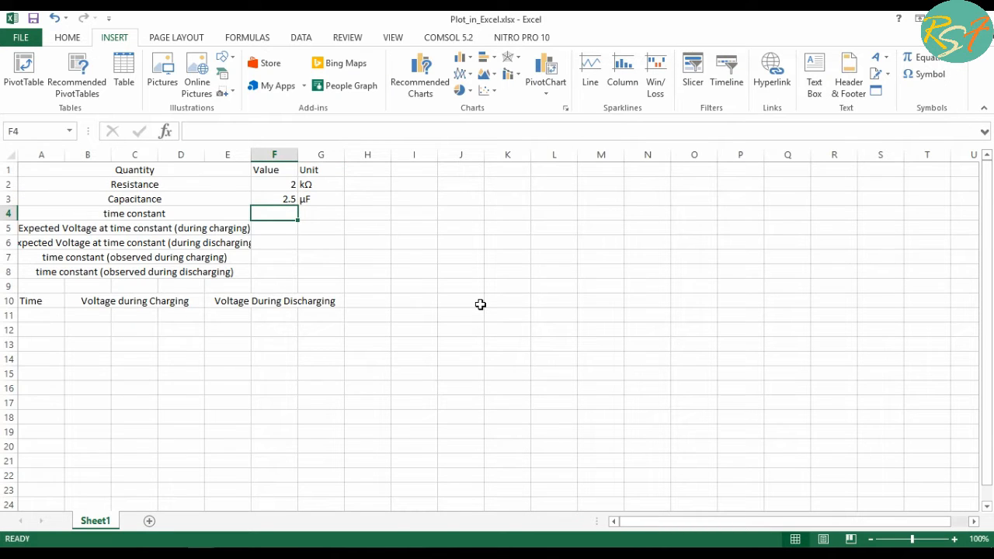
Calculate the time constant in F4 with the formula =F2*F3, and enter its unit "ms" in G4
{"action": "type", "text": "="}
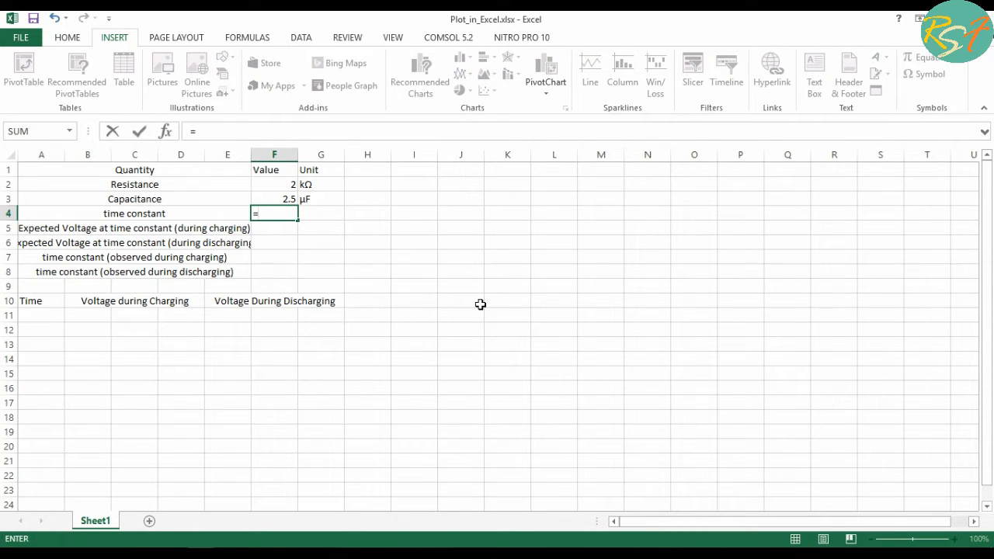
{"action": "key", "text": "Up"}
{"action": "key", "text": "Up"}
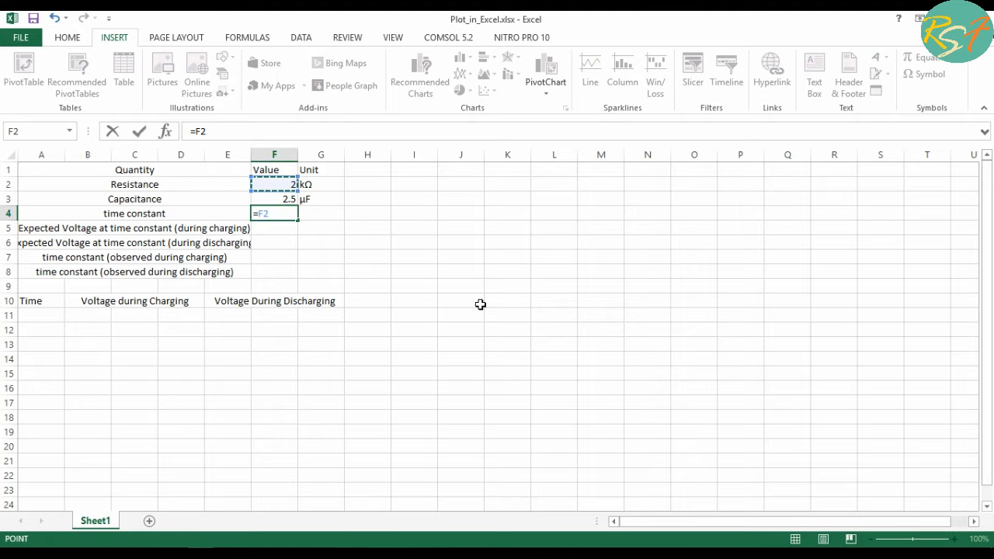
{"action": "type", "text": "*"}
{"action": "key", "text": "Up"}
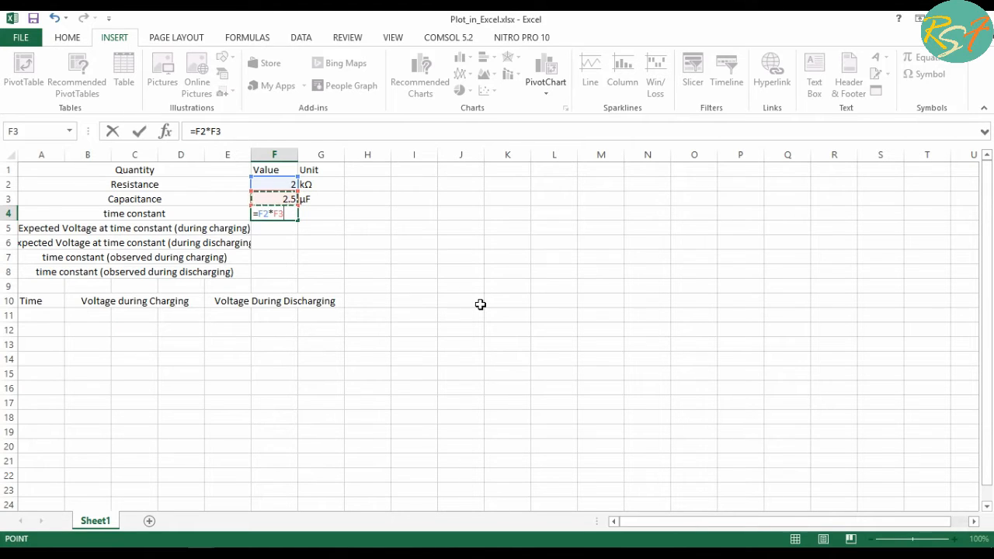
{"action": "key", "text": "Return"}
{"action": "key", "text": "Up"}
{"action": "key", "text": "Right"}
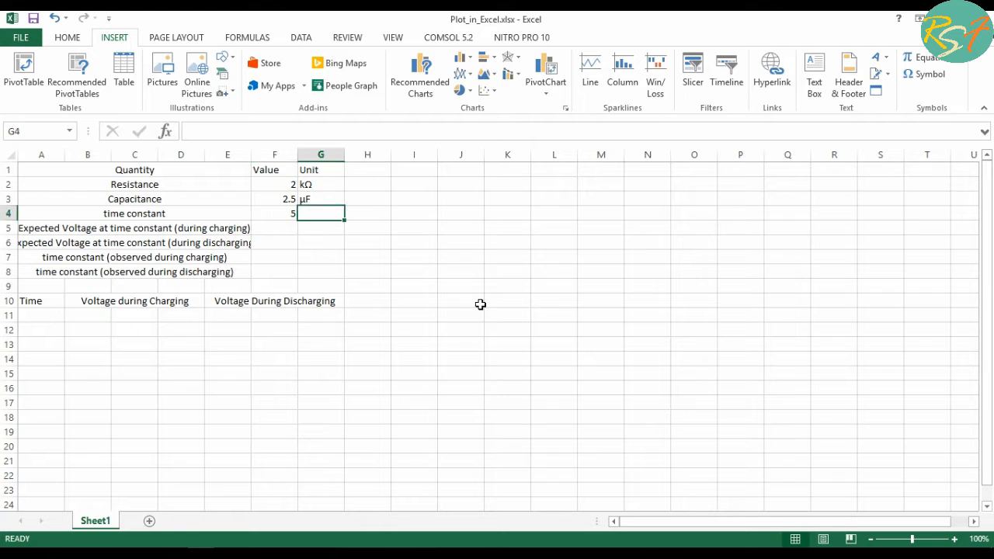
{"action": "type", "text": "ms"}
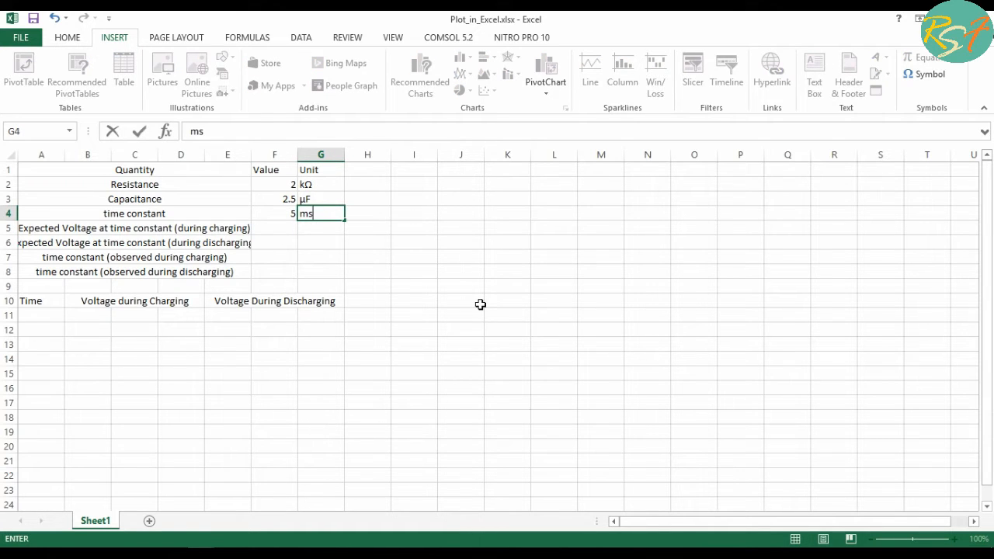
{"action": "key", "text": "Return"}
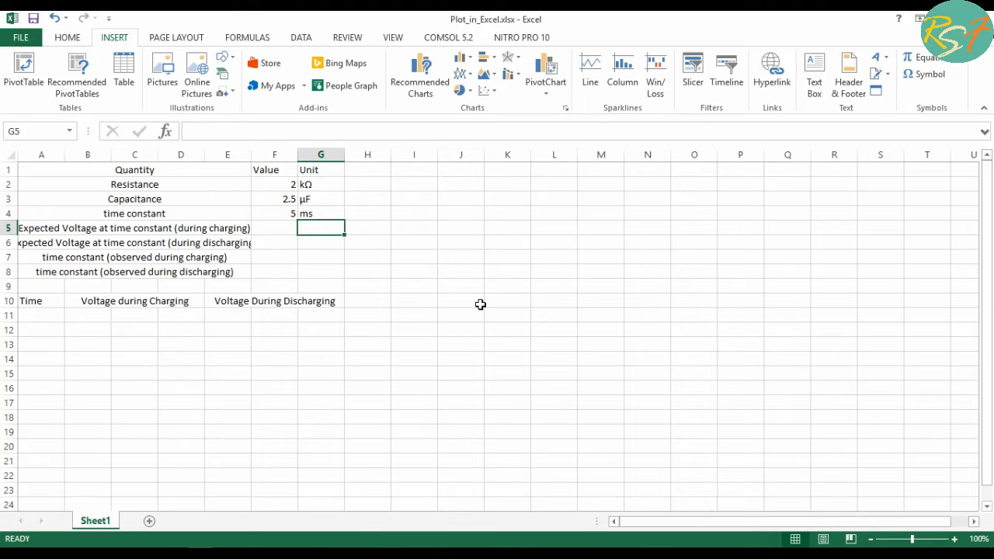
Calculate the expected charging voltage in F5 with =12*(1-exp(-1)), and enter its unit "V" in G5
{"action": "key", "text": "Left"}
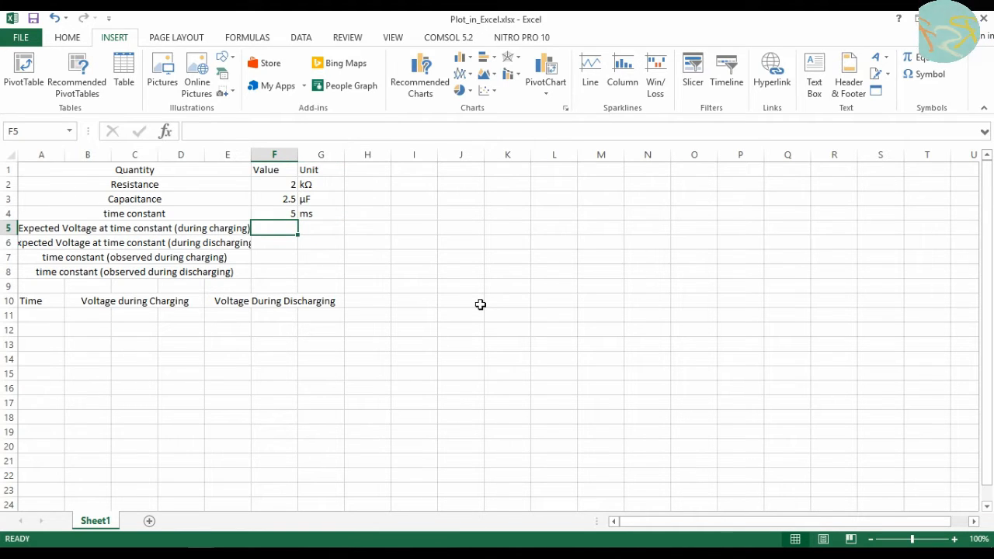
{"action": "type", "text": "=12"}
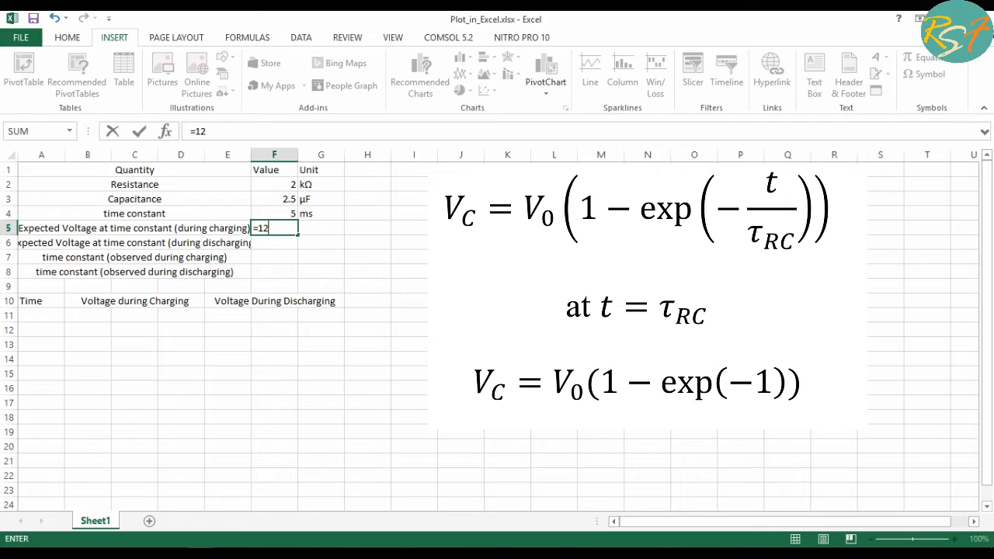
{"action": "type", "text": "*(1-exp("}
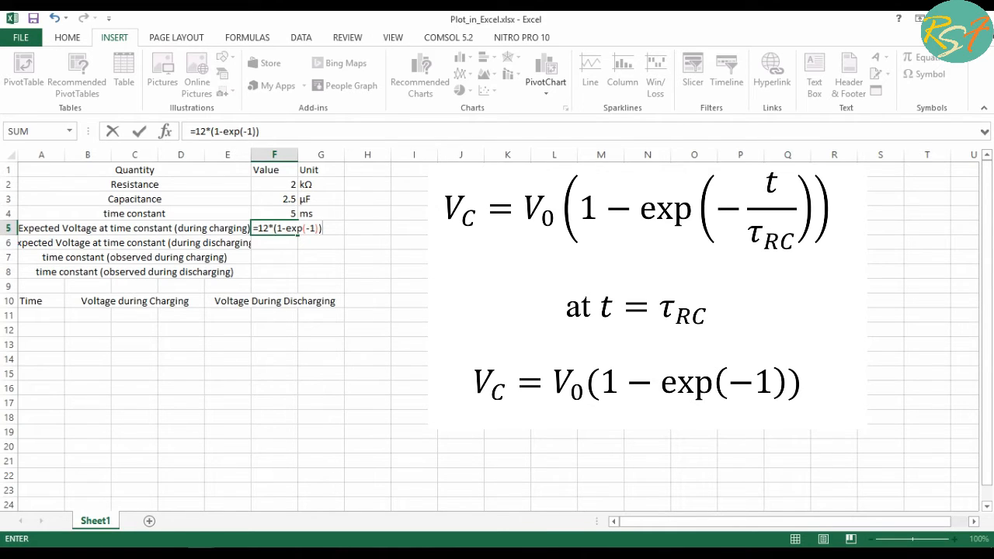
{"action": "type", "text": "-1))"}
{"action": "key", "text": "Tab"}
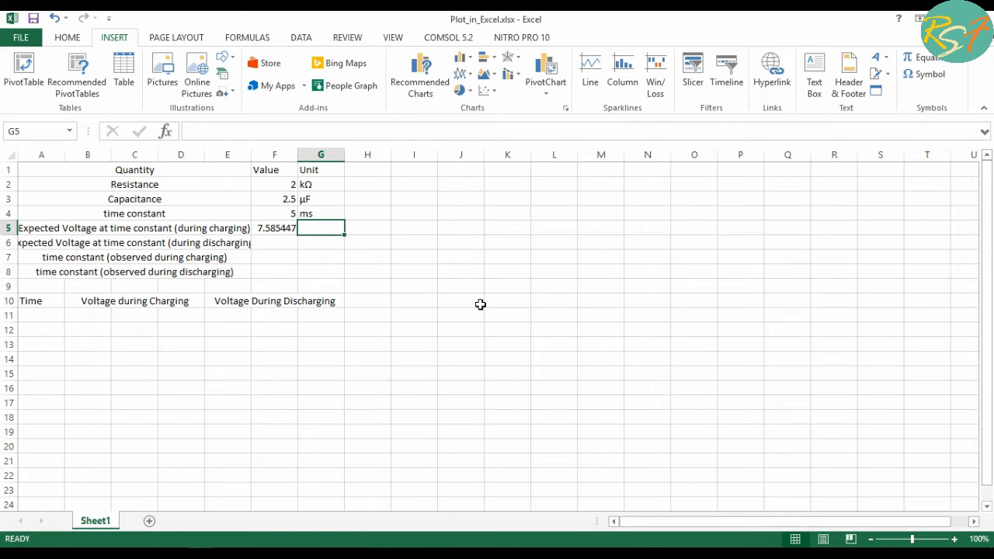
{"action": "type", "text": "V"}
{"action": "key", "text": "Return"}
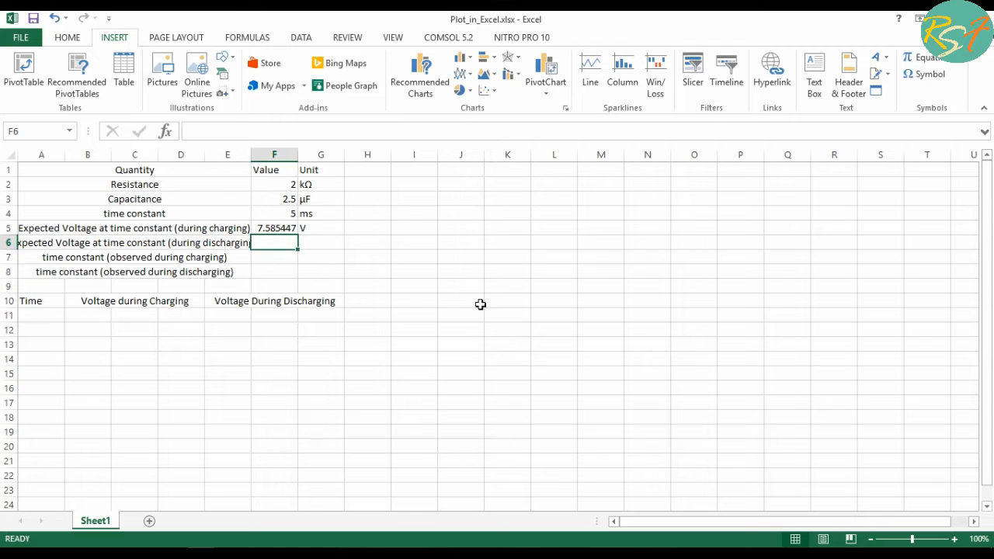
Calculate the expected discharging voltage at the time constant in F6 with the formula =12*exp(-1)
{"action": "type", "text": "=12*"}
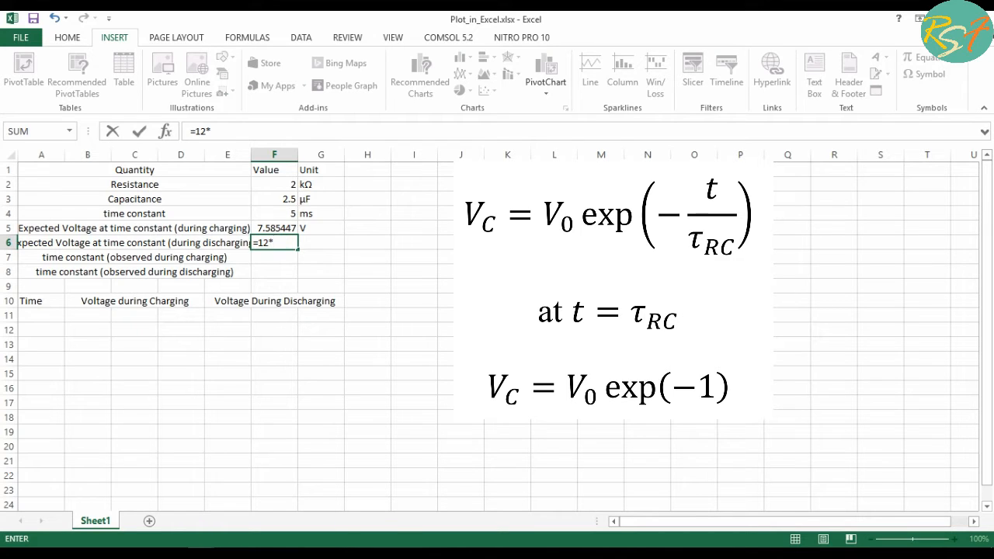
{"action": "type", "text": "exp("}
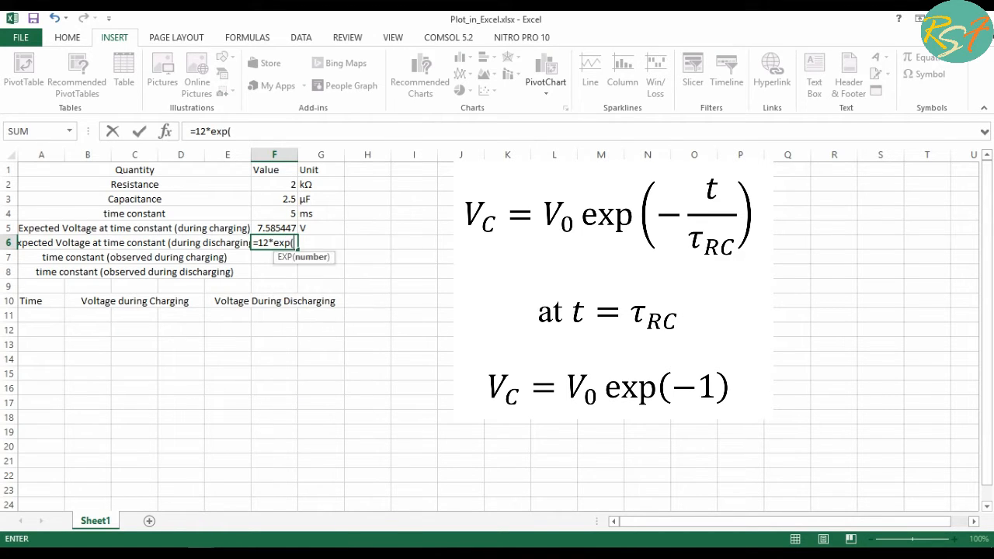
{"action": "type", "text": "-1)"}
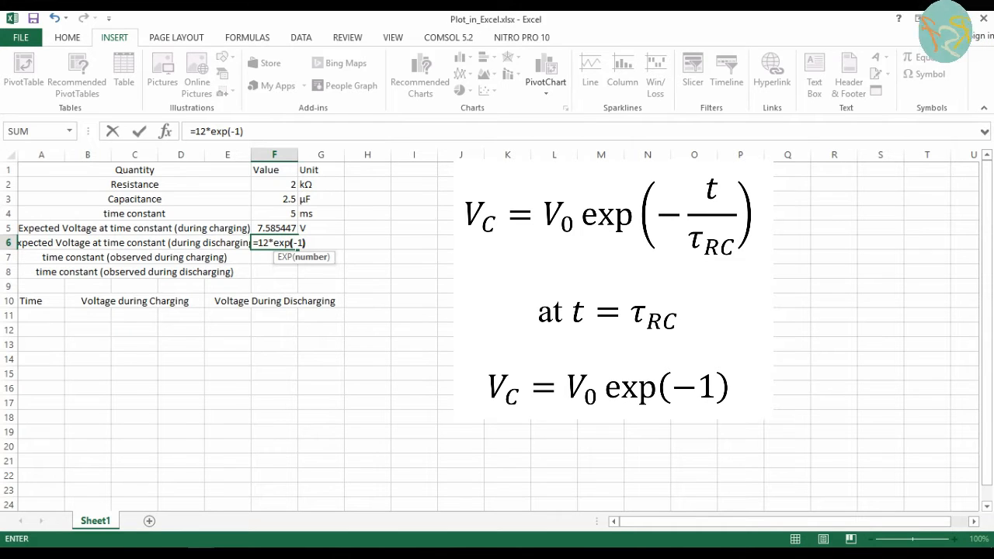
{"action": "key", "text": "Tab"}
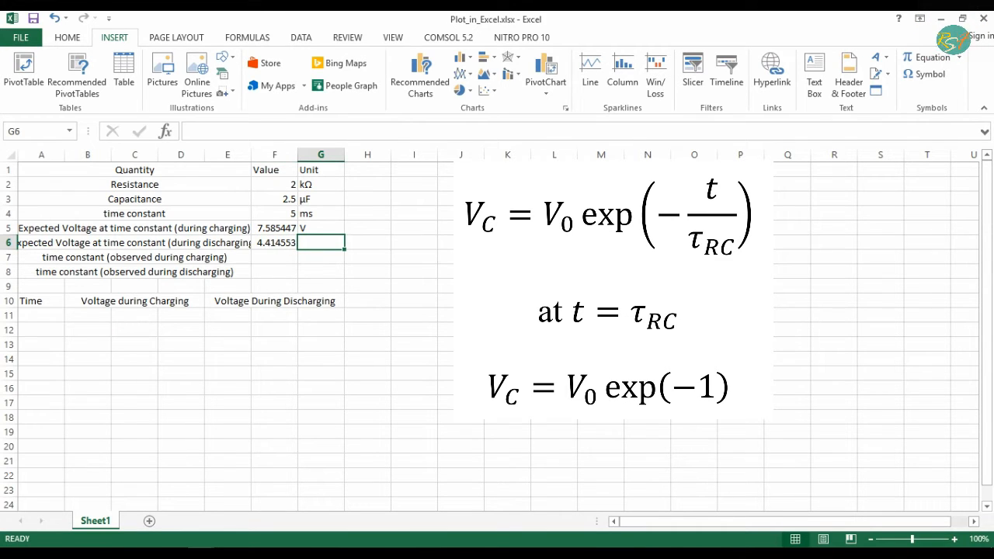
Enter the unit "V" in G6 and format the values in F2:F8 as Number with 2 decimal places
{"action": "type", "text": "V"}
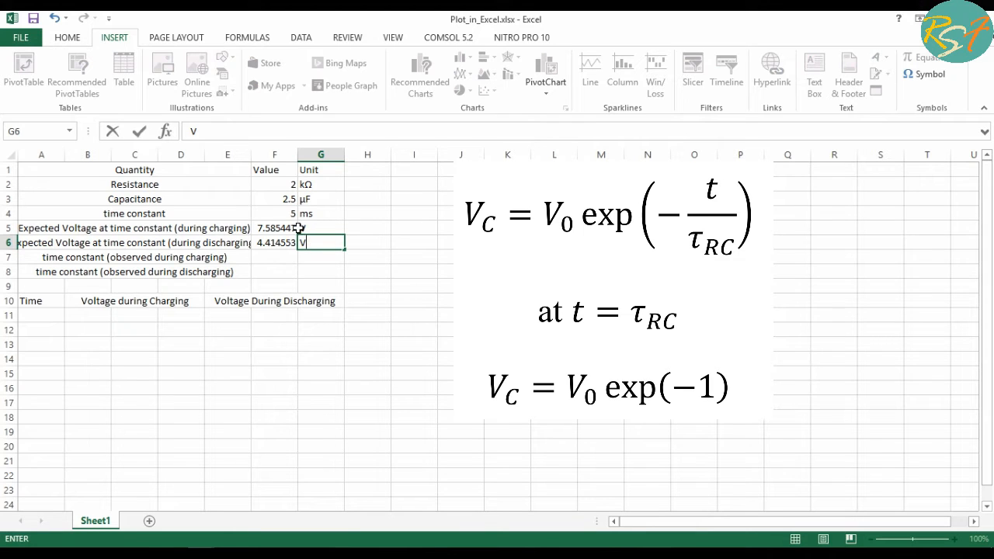
{"action": "left_click_drag", "start_coordinate": [280, 184], "coordinate": [282, 271]}
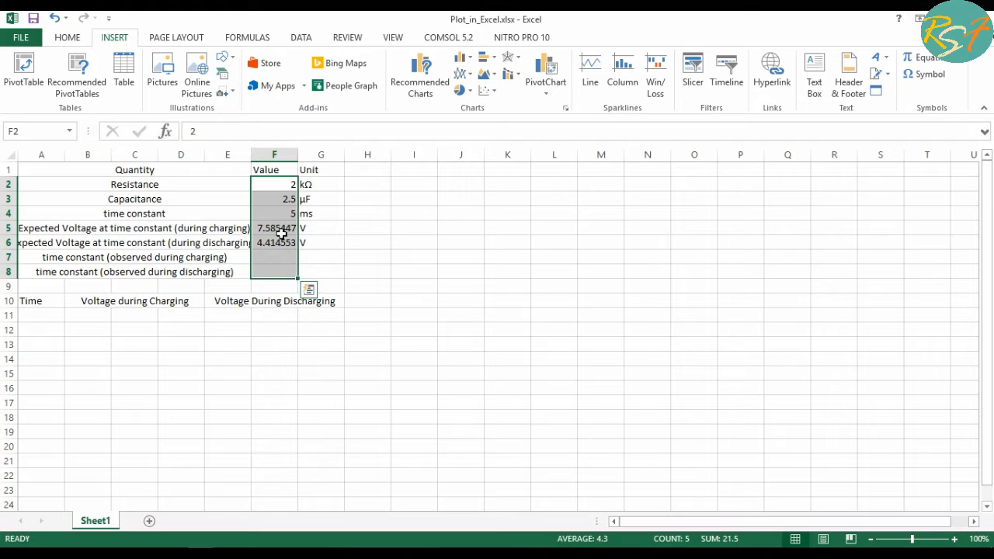
{"action": "right_click", "coordinate": [281, 233]}
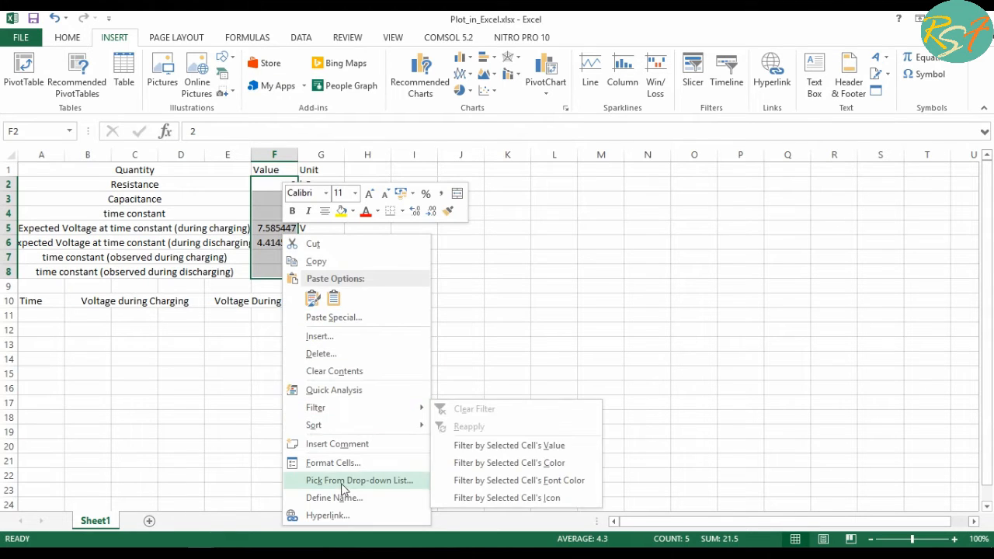
{"action": "left_click", "coordinate": [359, 464]}
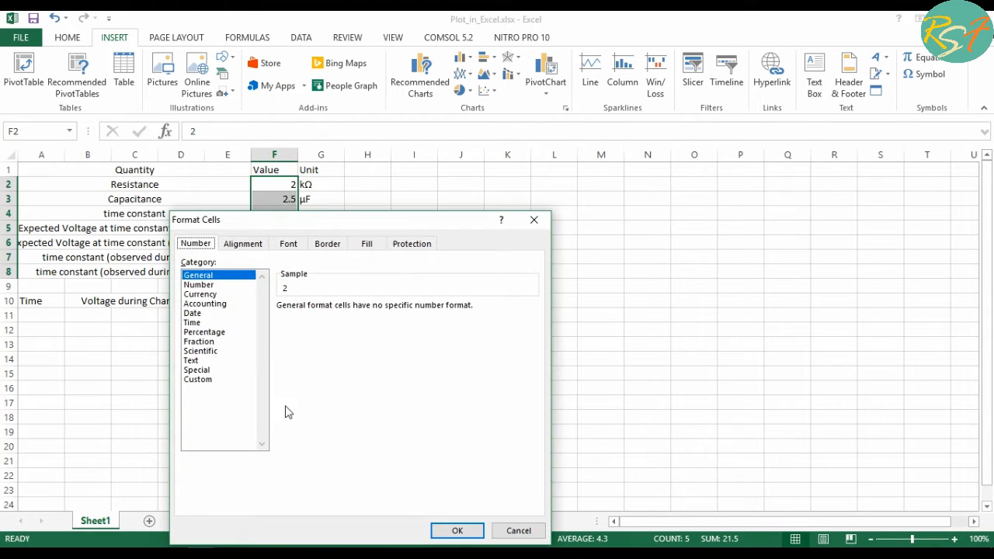
{"action": "left_click", "coordinate": [201, 285]}
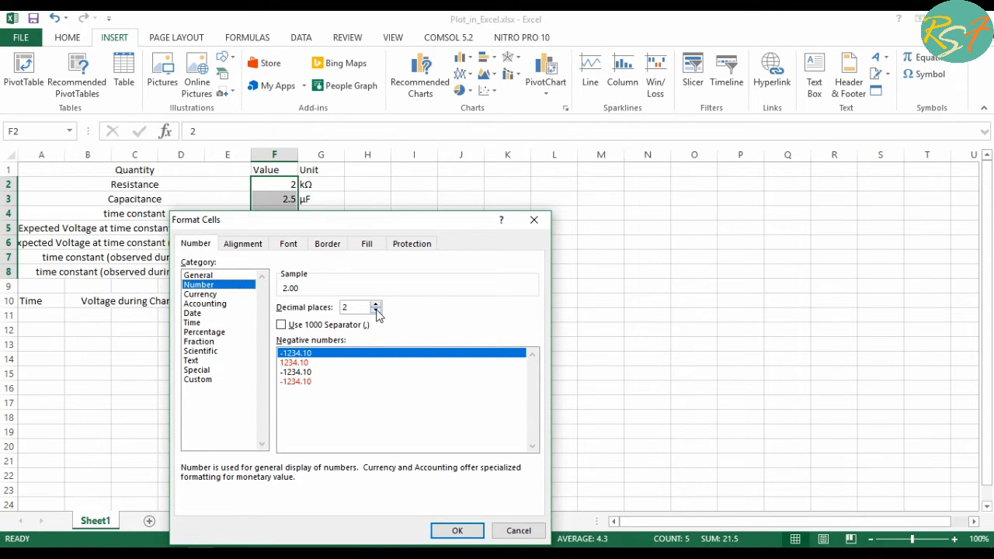
{"action": "left_click", "coordinate": [456, 533]}
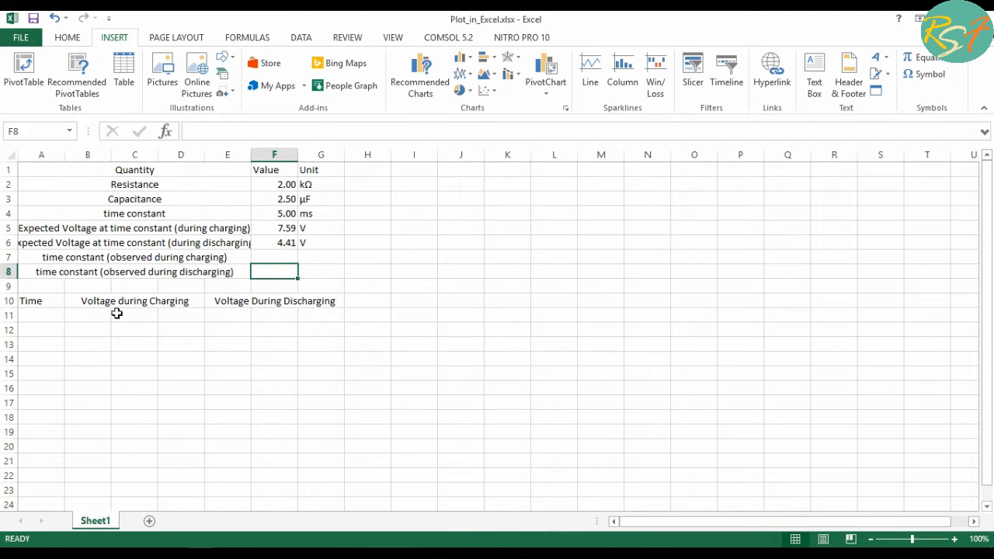
Enter the subheading "Observed" in B11 under the charging header and in E11 under the discharging header
{"action": "left_click", "coordinate": [98, 315]}
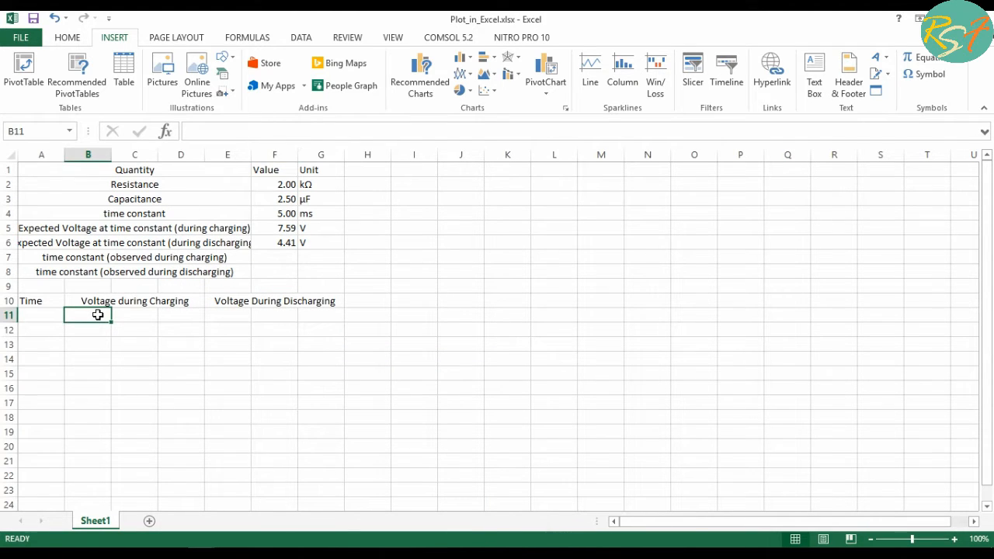
{"action": "type", "text": "Observed"}
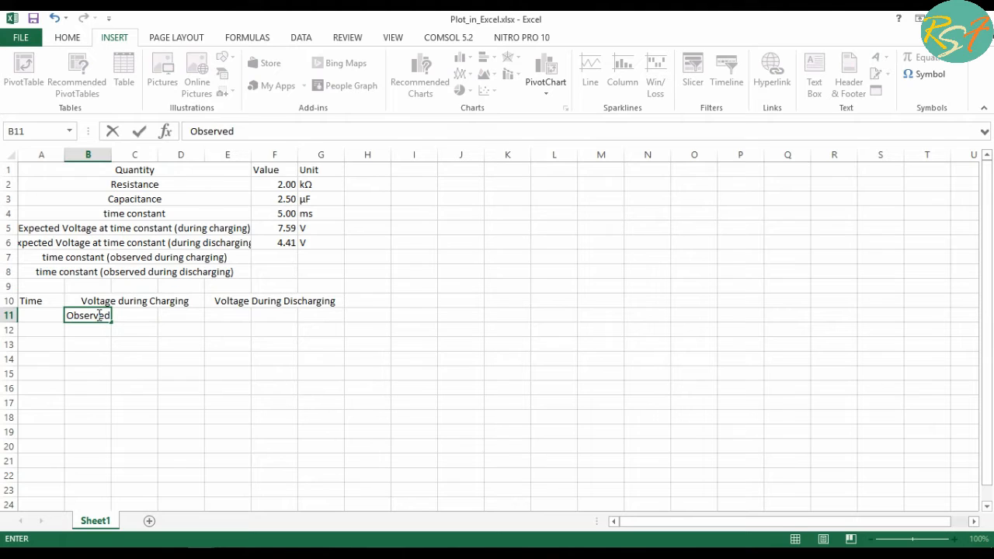
{"action": "key", "text": "Tab"}
{"action": "key", "text": "Tab"}
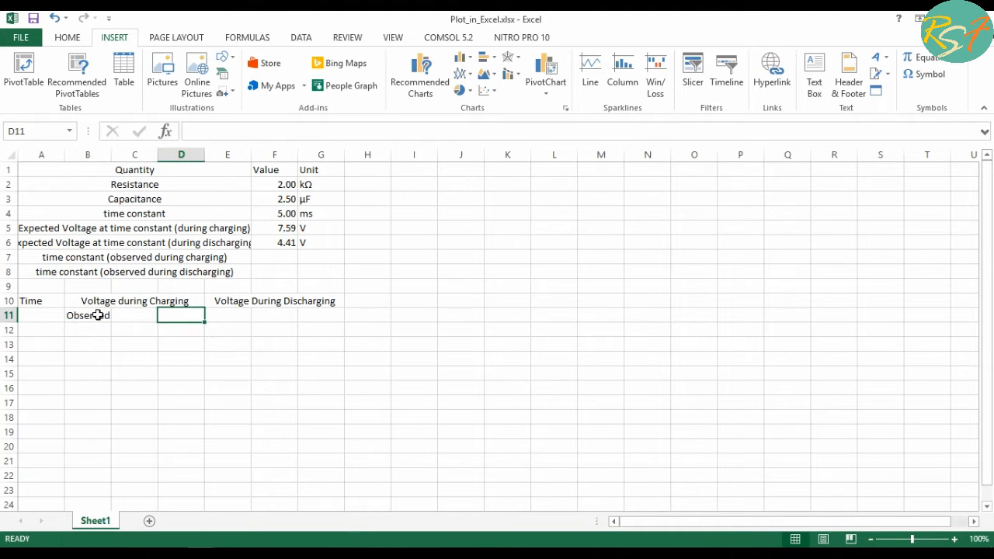
{"action": "key", "text": "Tab"}
{"action": "type", "text": "Ob"}
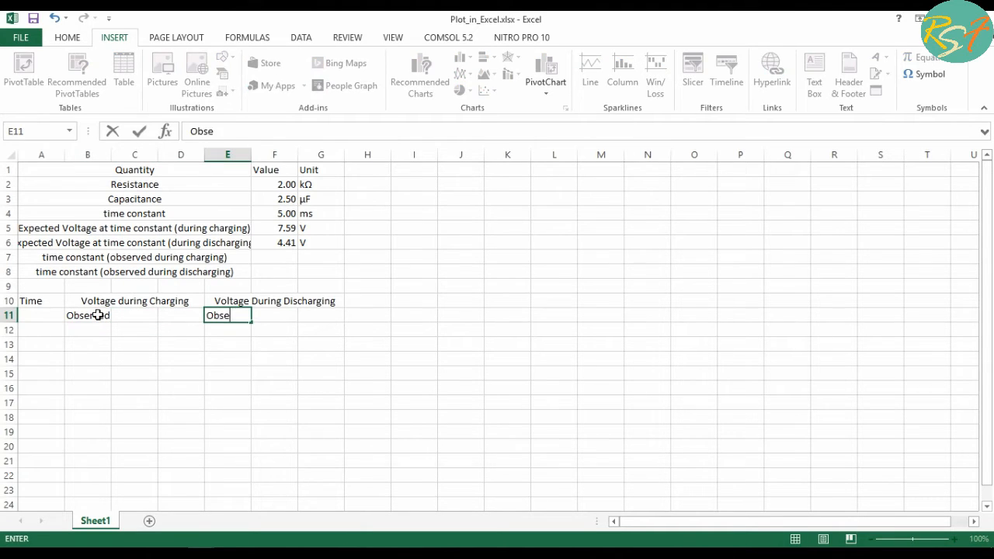
{"action": "type", "text": "served"}
Merge and center C11:D11 and enter the subheading "Analytical" there
{"action": "left_click_drag", "start_coordinate": [128, 316], "coordinate": [166, 316]}
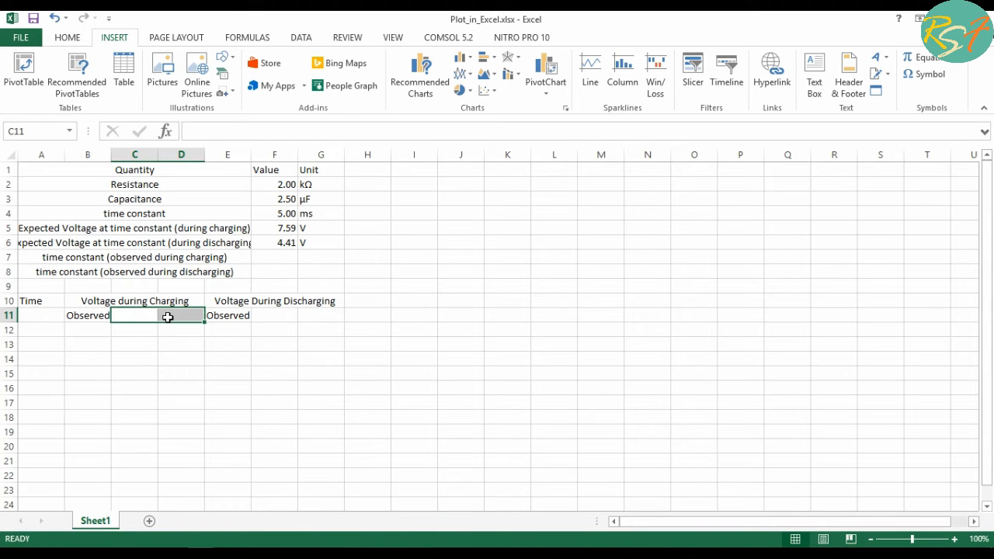
{"action": "left_click", "coordinate": [67, 37]}
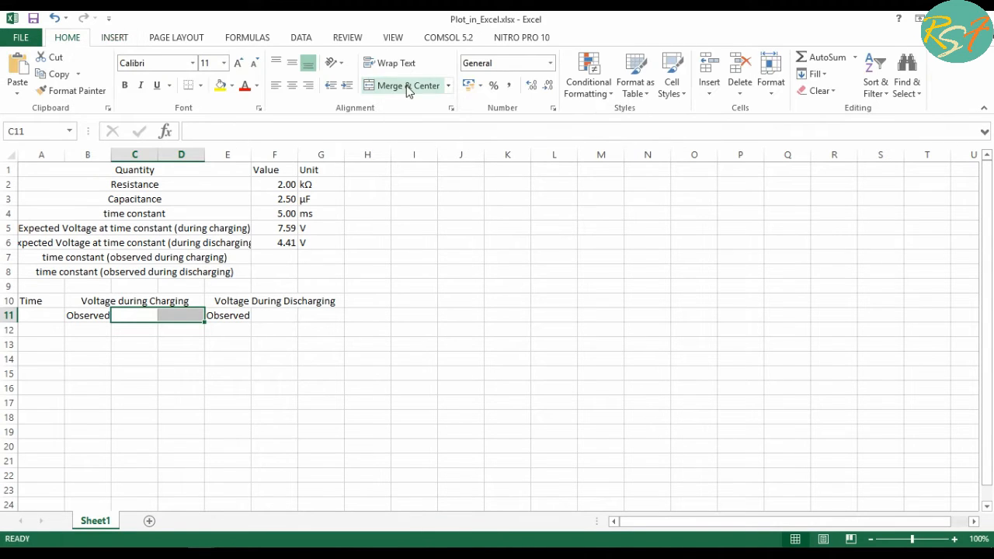
{"action": "left_click", "coordinate": [404, 86]}
{"action": "type", "text": "Analytical"}
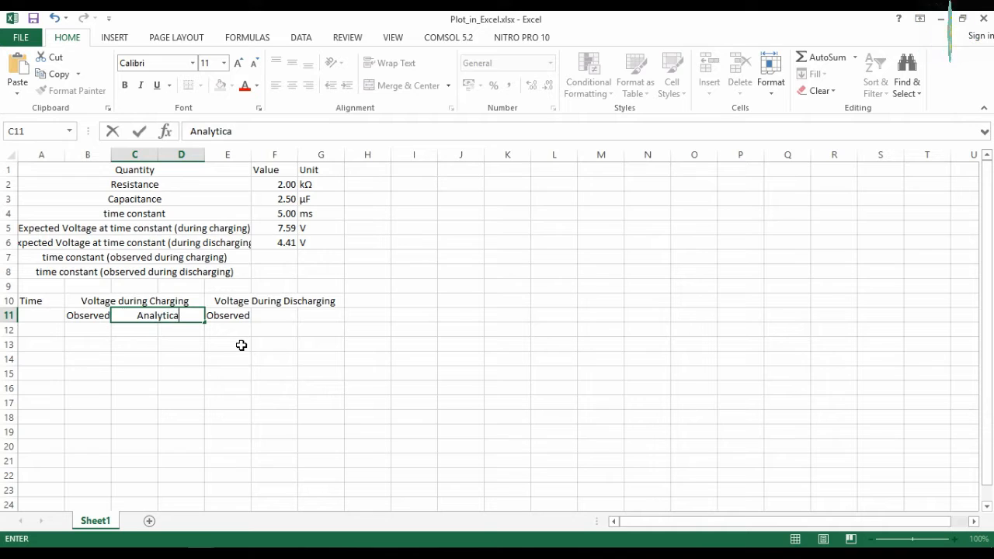
{"action": "key", "text": "Tab"}
Merge and center F11:G11 under the discharging header and enter the subheading "Analytical"
{"action": "key", "text": "Tab"}
{"action": "key", "text": "shift+Right"}
{"action": "left_click", "coordinate": [412, 91]}
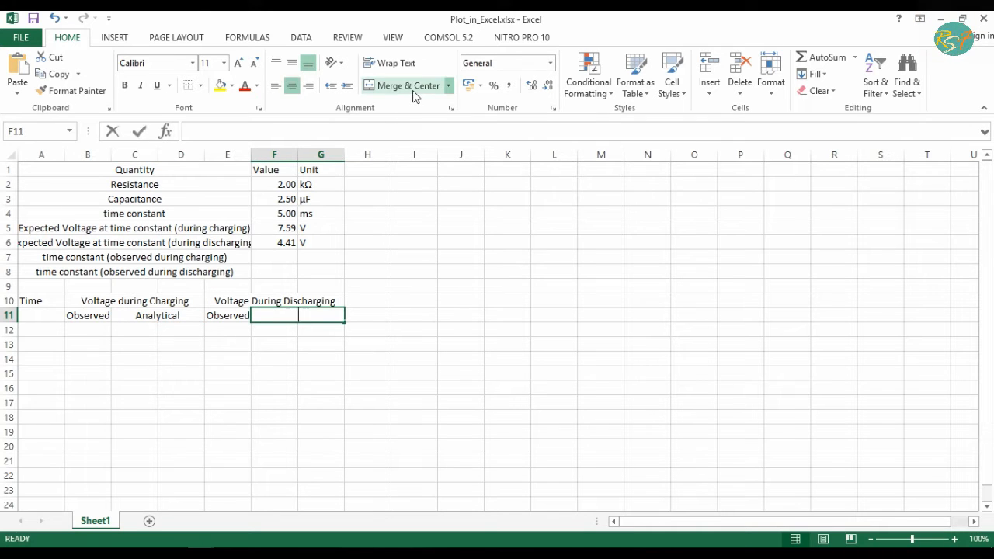
{"action": "type", "text": "Analytical"}
{"action": "key", "text": "Return"}
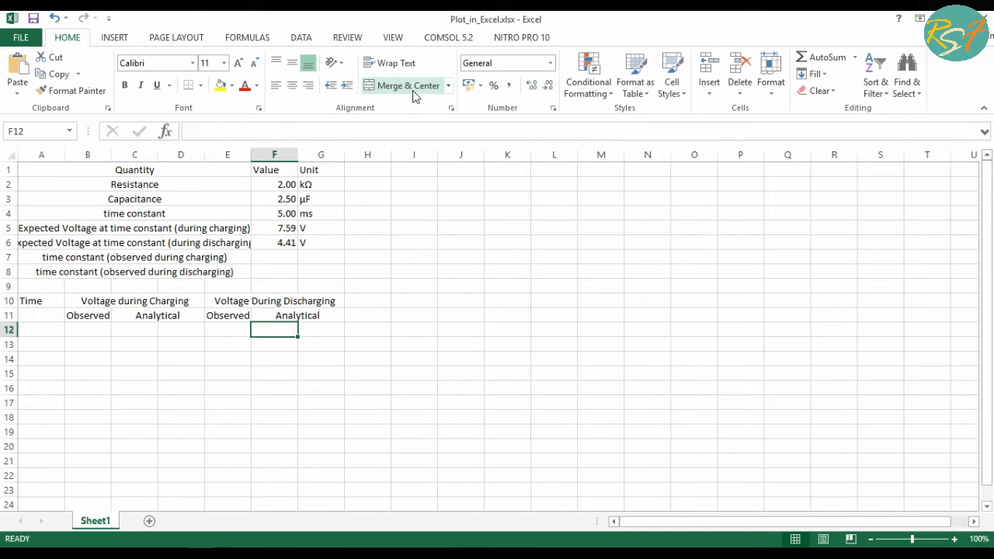
Enter the label "τ=5.00 ms" in C12, inserting τ from the Greek and Coptic symbols
{"action": "left_click", "coordinate": [139, 333]}
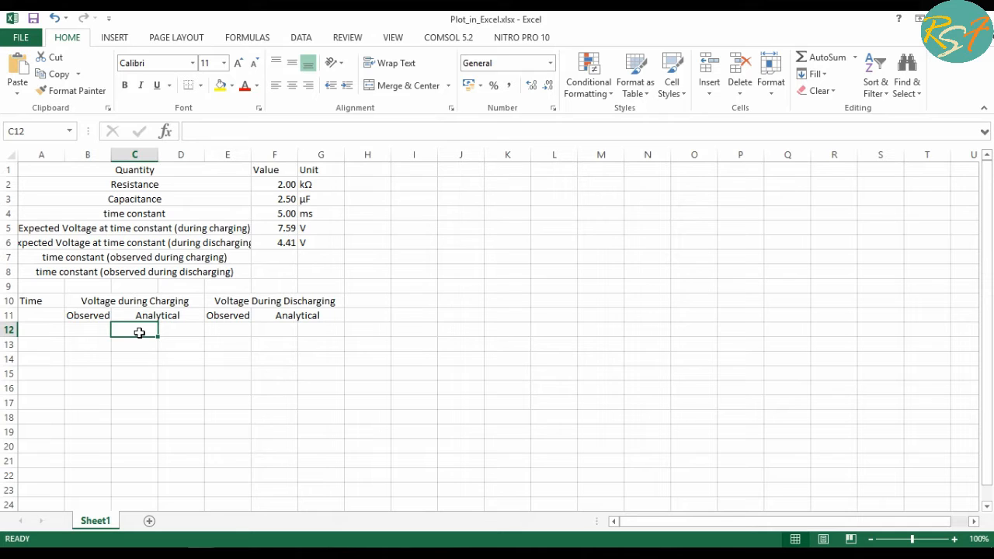
{"action": "left_click", "coordinate": [114, 37]}
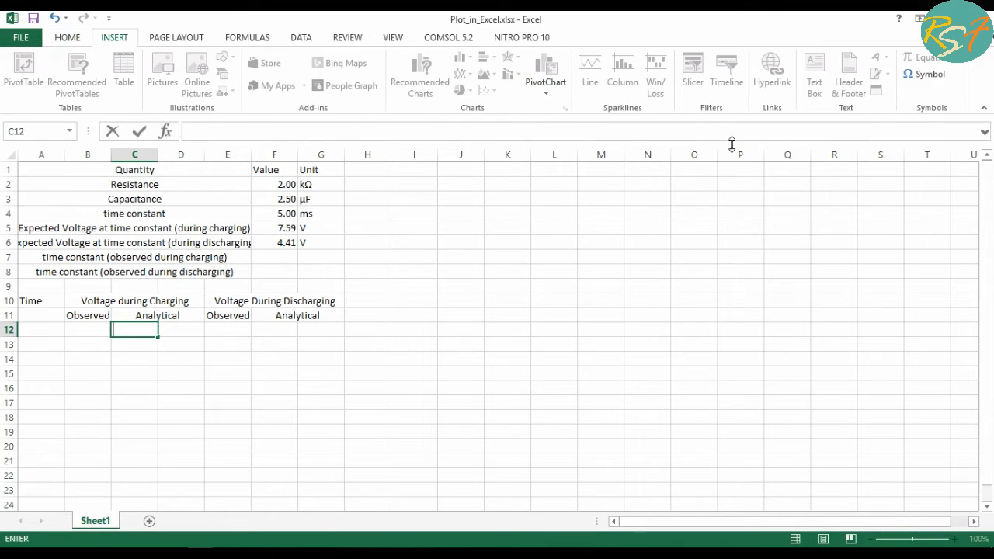
{"action": "left_click", "coordinate": [929, 74]}
{"action": "left_click", "coordinate": [695, 173]}
{"action": "left_click", "coordinate": [874, 333]}
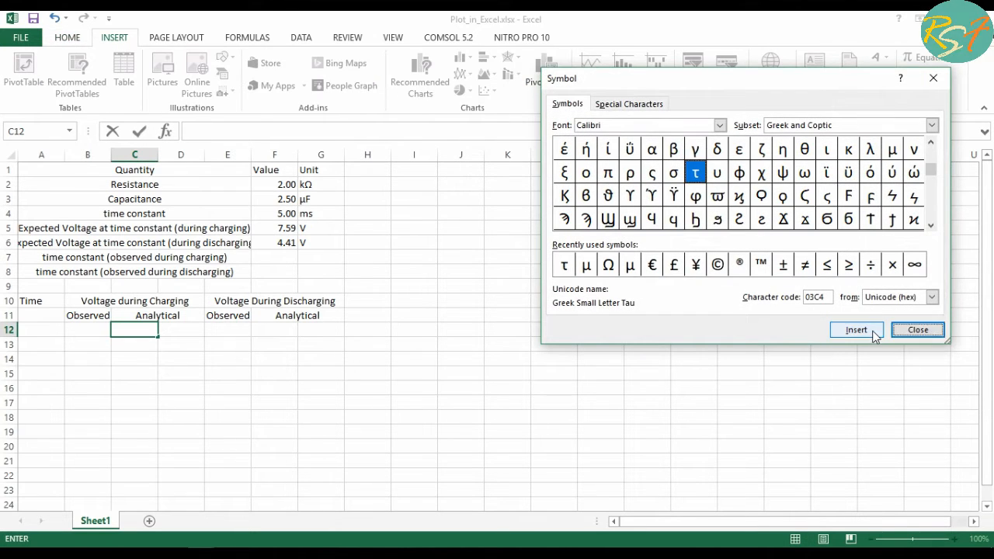
{"action": "left_click", "coordinate": [911, 328]}
{"action": "type", "text": "=5"}
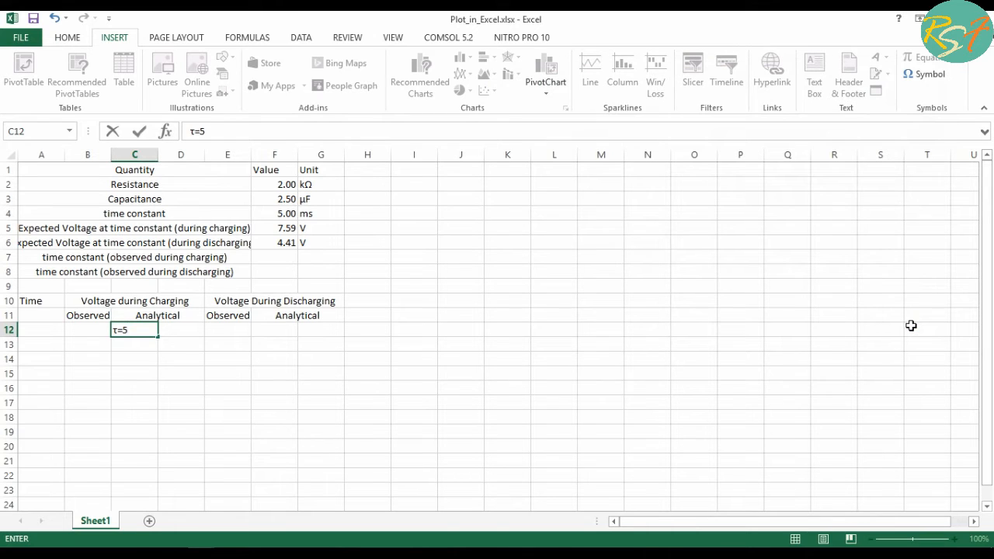
{"action": "type", "text": ".00 ms"}
{"action": "key", "text": "ctrl+Return"}
Copy the C12 label to D12 and remove its number so that it reads "τ= ms"
{"action": "key", "text": "ctrl+c"}
{"action": "key", "text": "Right"}
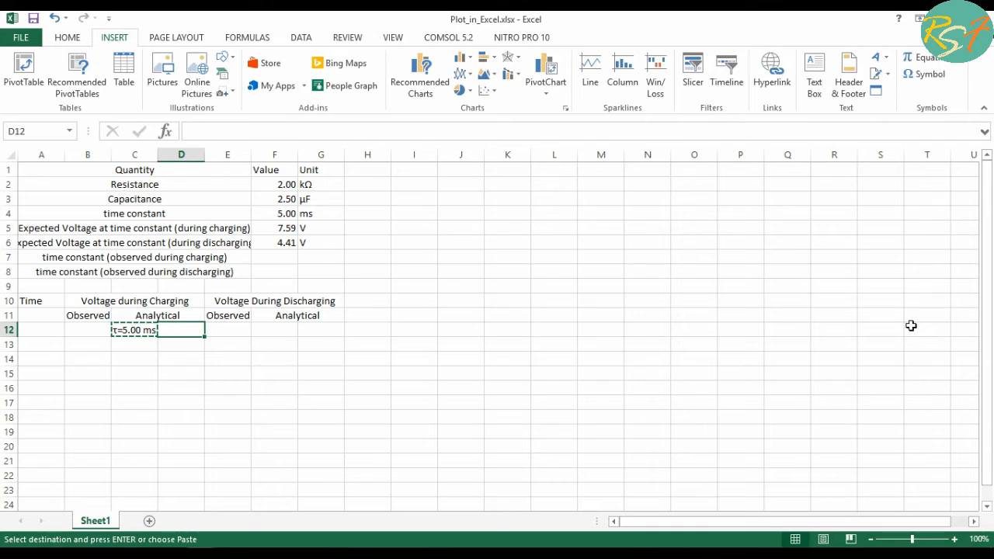
{"action": "key", "text": "ctrl+v"}
{"action": "key", "text": "F2"}
{"action": "key", "text": "Left"}
{"action": "key", "text": "Left"}
{"action": "key", "text": "Left"}
{"action": "key", "text": "BackSpace"}
{"action": "key", "text": "BackSpace"}
{"action": "key", "text": "BackSpace"}
{"action": "key", "text": "BackSpace"}
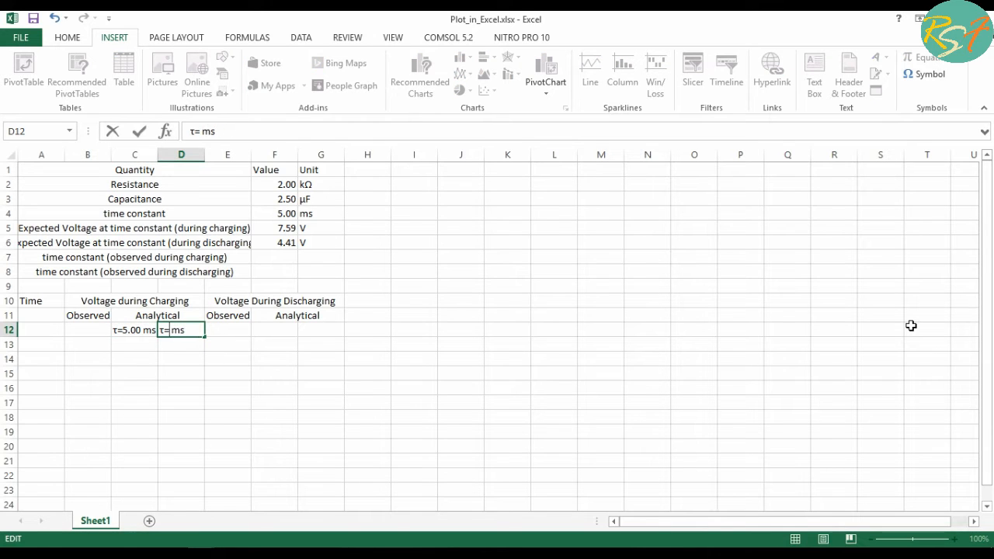
{"action": "key", "text": "Tab"}
Copy the "τ=5.00 ms" label from C12 to F12 under the discharging Analytical heading
{"action": "key", "text": "Left"}
{"action": "key", "text": "Left"}
{"action": "key", "text": "Left"}
{"action": "key", "text": "Right"}
{"action": "key", "text": "ctrl+c"}
{"action": "key", "text": "Right"}
{"action": "key", "text": "Right"}
{"action": "key", "text": "Right"}
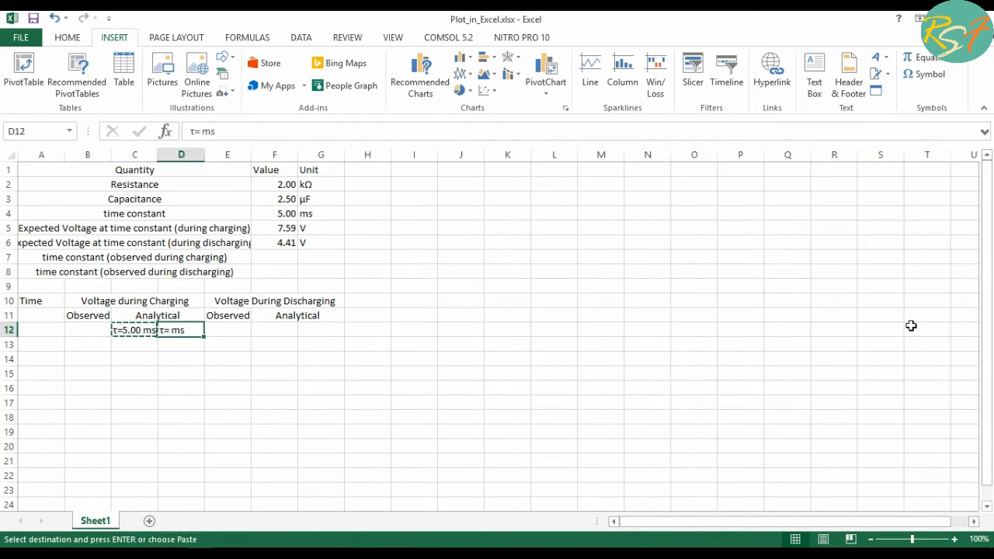
{"action": "key", "text": "ctrl+v"}
Paste the time constant label into G12 and delete its number, leaving "τ= ms"
{"action": "key", "text": "Right"}
{"action": "key", "text": "ctrl+v"}
{"action": "key", "text": "F2"}
{"action": "key", "text": "BackSpace"}
{"action": "key", "text": "BackSpace"}
{"action": "key", "text": "BackSpace"}
{"action": "key", "text": "BackSpace"}
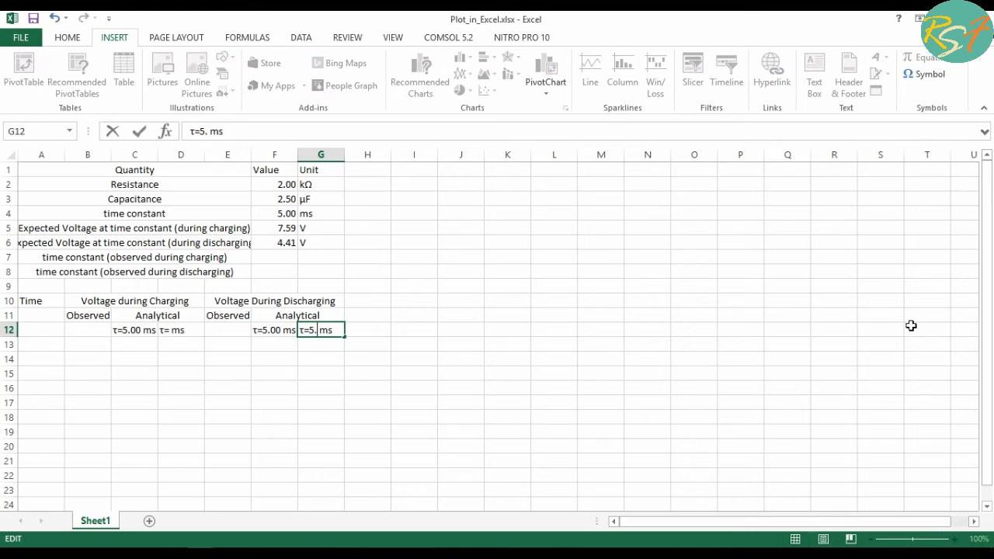
{"action": "key", "text": "Return"}
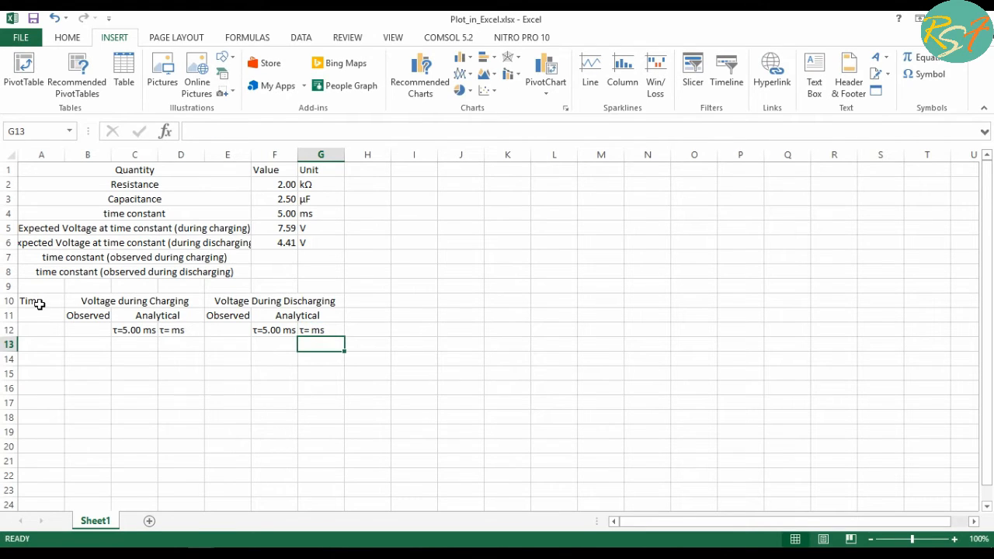
Merge and center the Time header over A10:A12 and the Observed subheadings over B11:B12 and E11:E12
{"action": "left_click_drag", "start_coordinate": [39, 305], "coordinate": [43, 328]}
{"action": "left_click", "coordinate": [68, 38]}
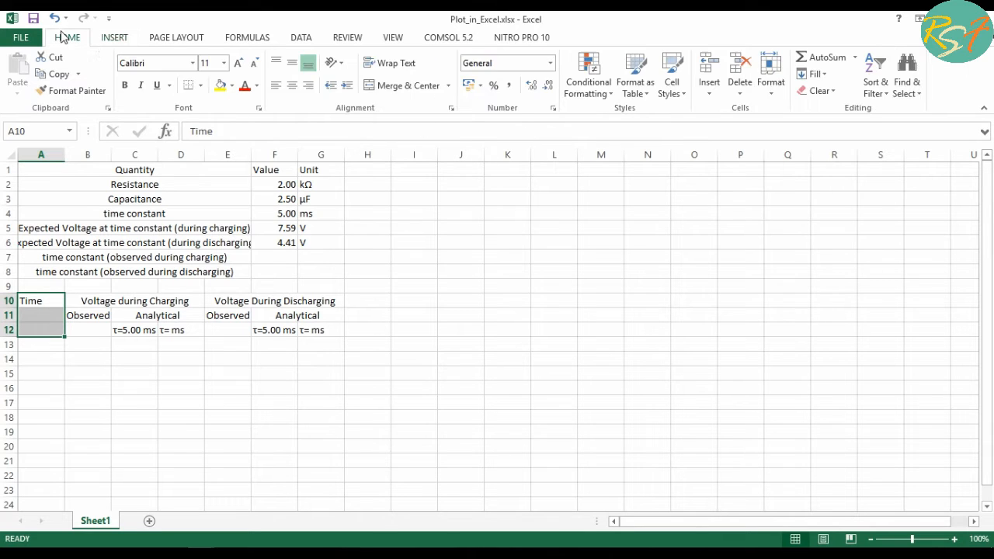
{"action": "left_click", "coordinate": [404, 92]}
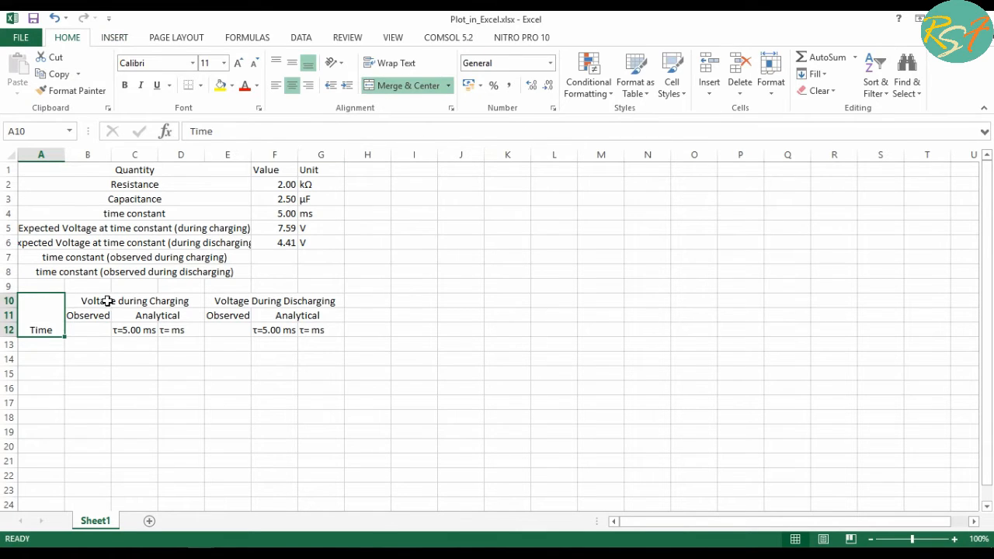
{"action": "left_click_drag", "start_coordinate": [96, 318], "coordinate": [88, 327]}
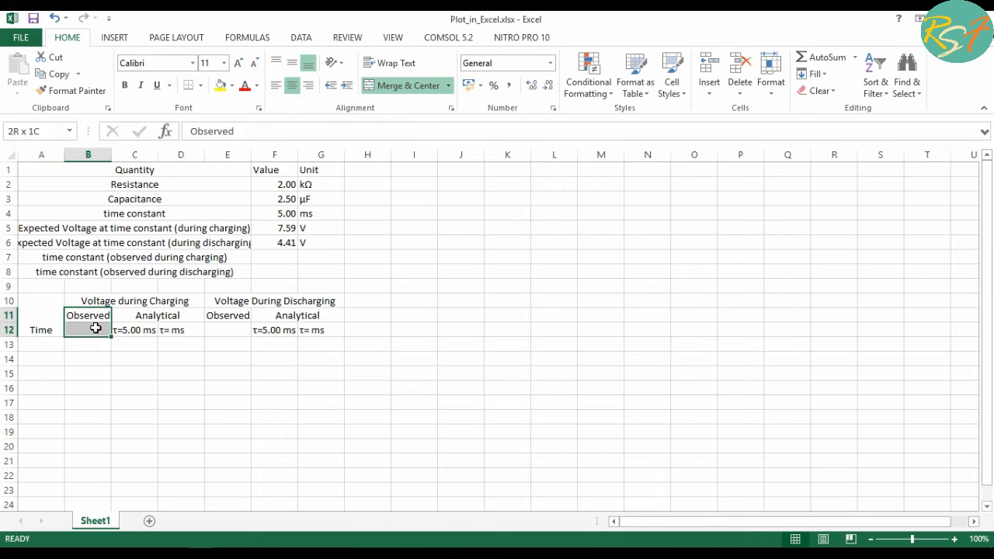
{"action": "left_click", "coordinate": [412, 86]}
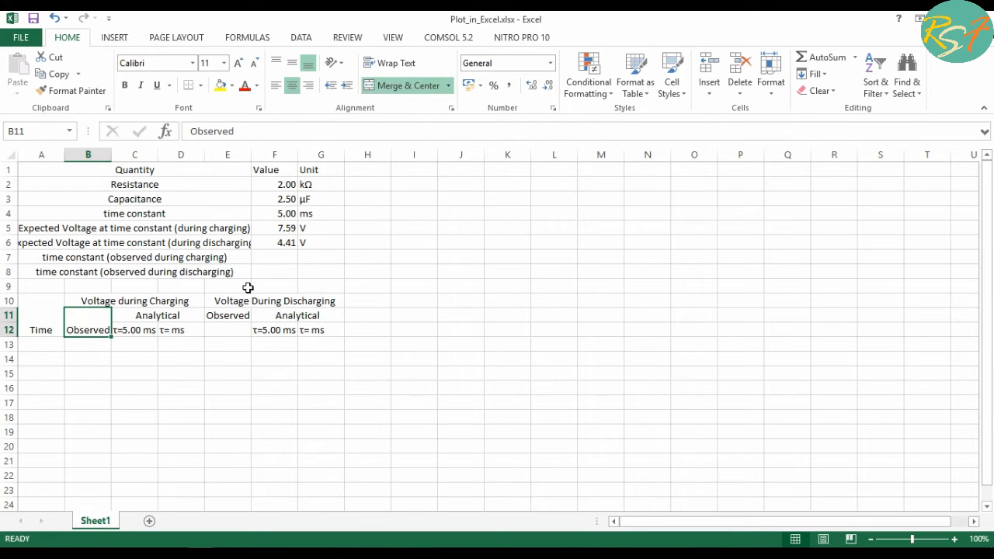
{"action": "left_click_drag", "start_coordinate": [231, 315], "coordinate": [231, 325]}
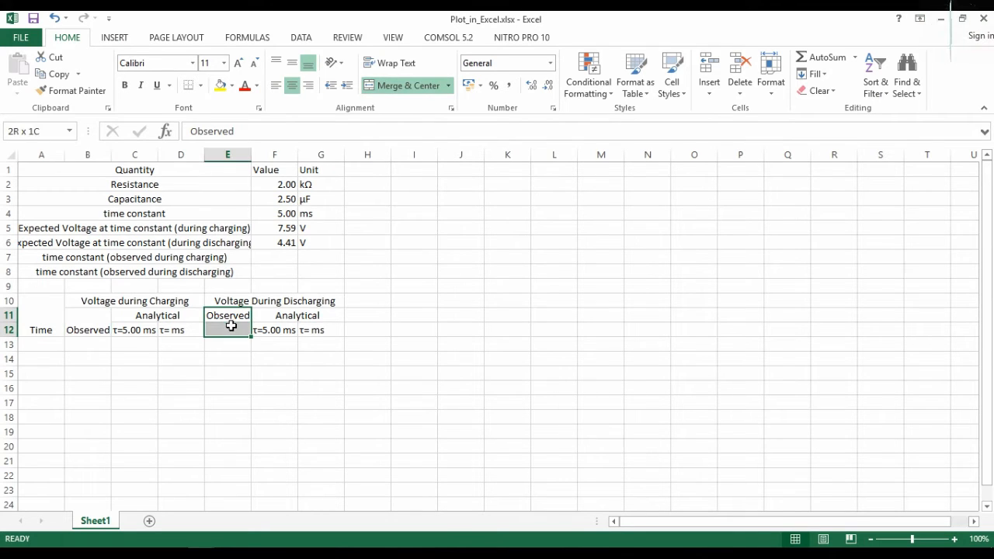
{"action": "left_click", "coordinate": [413, 88]}
Paste the copied time values, starting at 0.00 in increments of 2.00, into the Time column from A13 down
{"action": "left_click", "coordinate": [44, 344]}
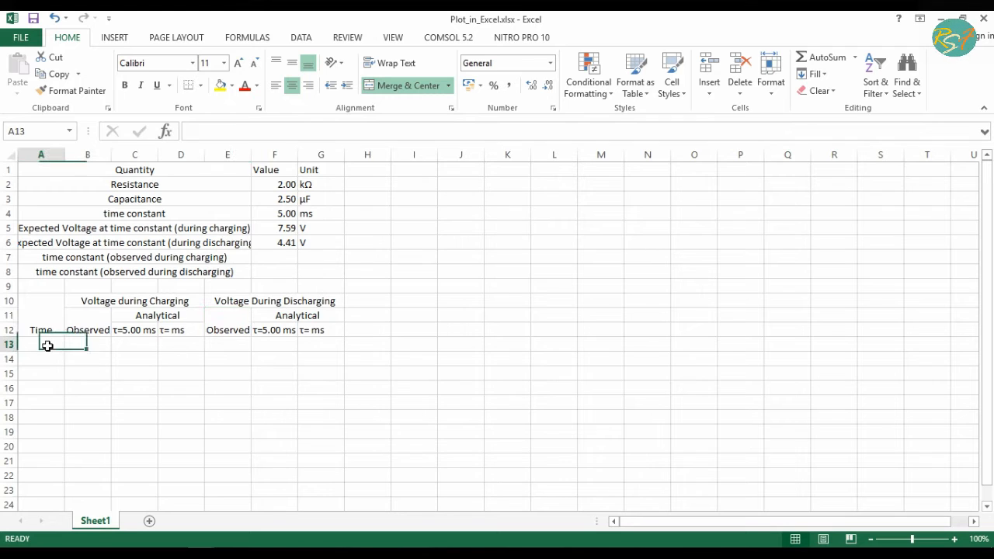
{"action": "key", "text": "ctrl+c"}
{"action": "key", "text": "ctrl+v"}
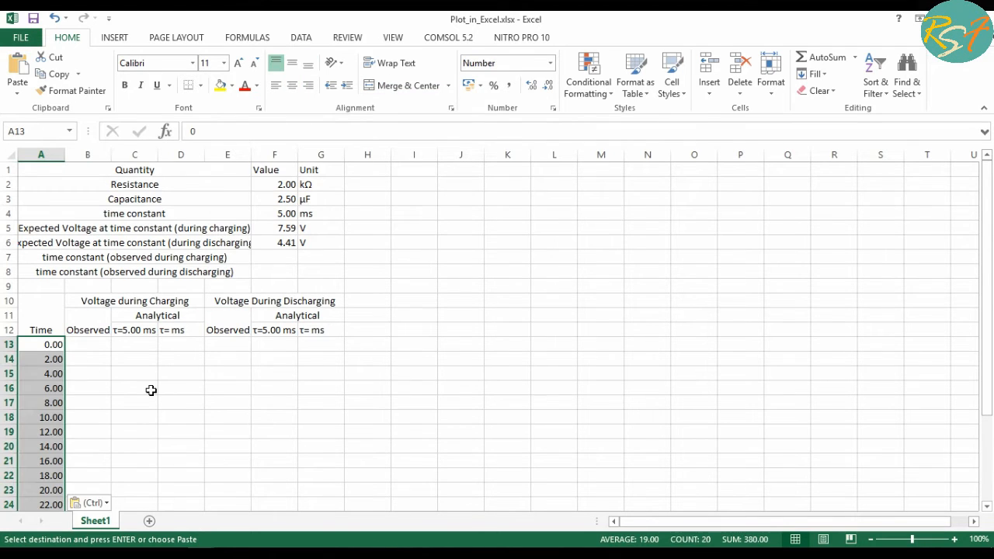
{"action": "key", "text": "Return"}
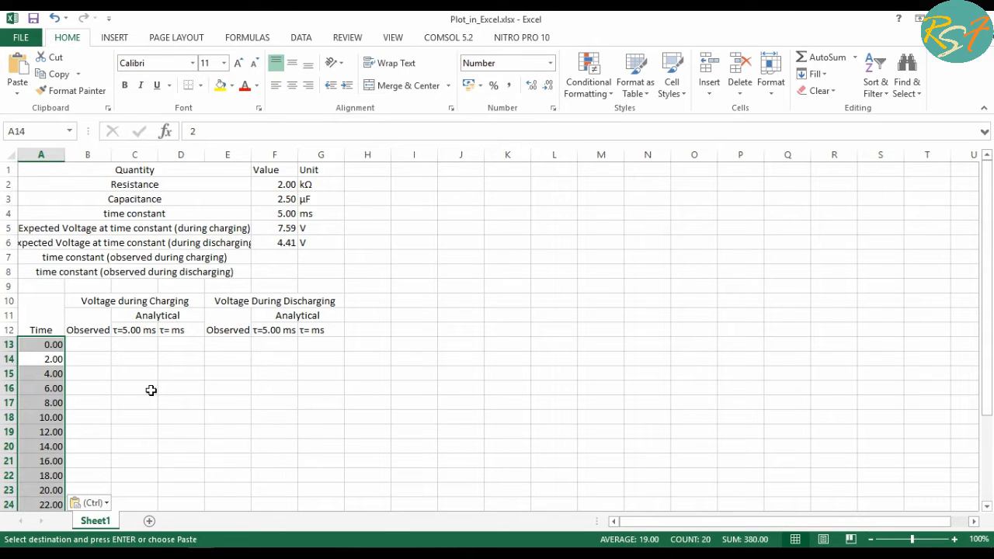
Paste the observed charging voltages from B13 down and the observed discharging voltages from E13 down
{"action": "left_click", "coordinate": [86, 347]}
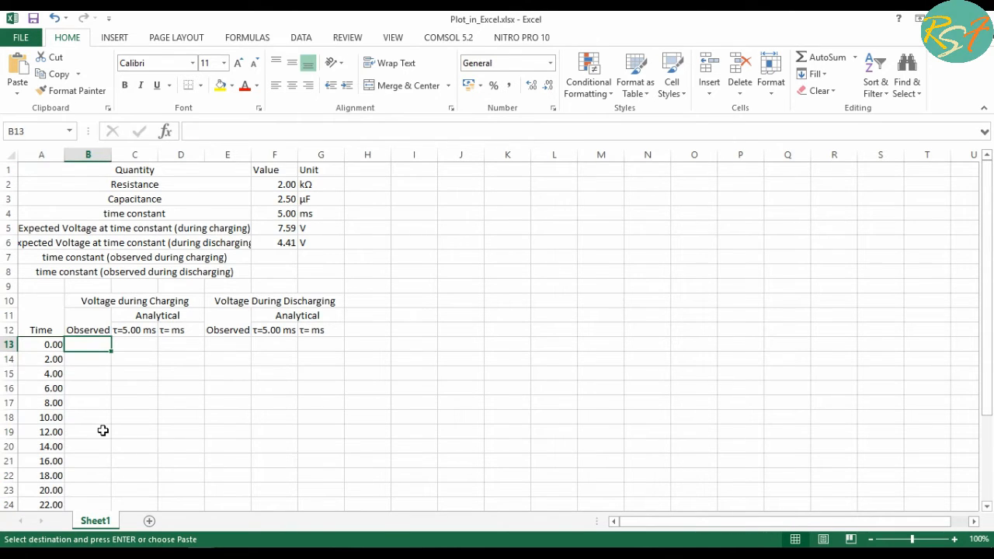
{"action": "key", "text": "ctrl+v"}
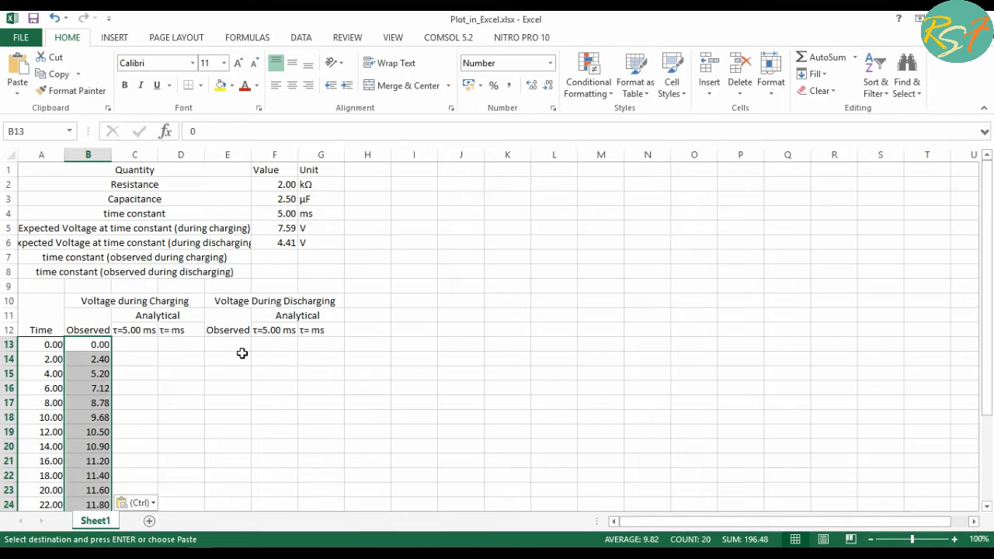
{"action": "left_click", "coordinate": [231, 346]}
{"action": "key", "text": "ctrl+v"}
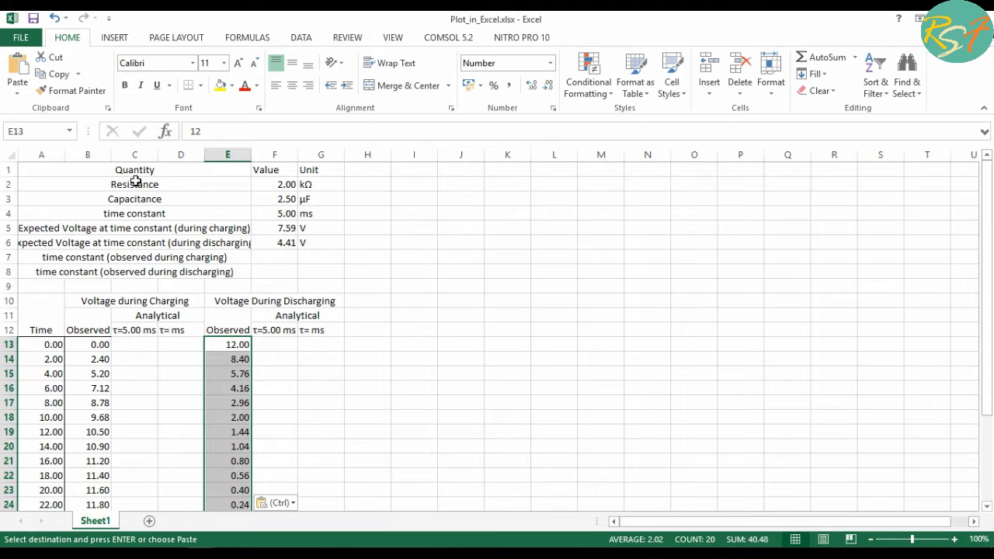
Add outline borders to the header row and columns of the quantity table in A1:G8 and left-align its Quantity labels
{"action": "left_click", "coordinate": [308, 391]}
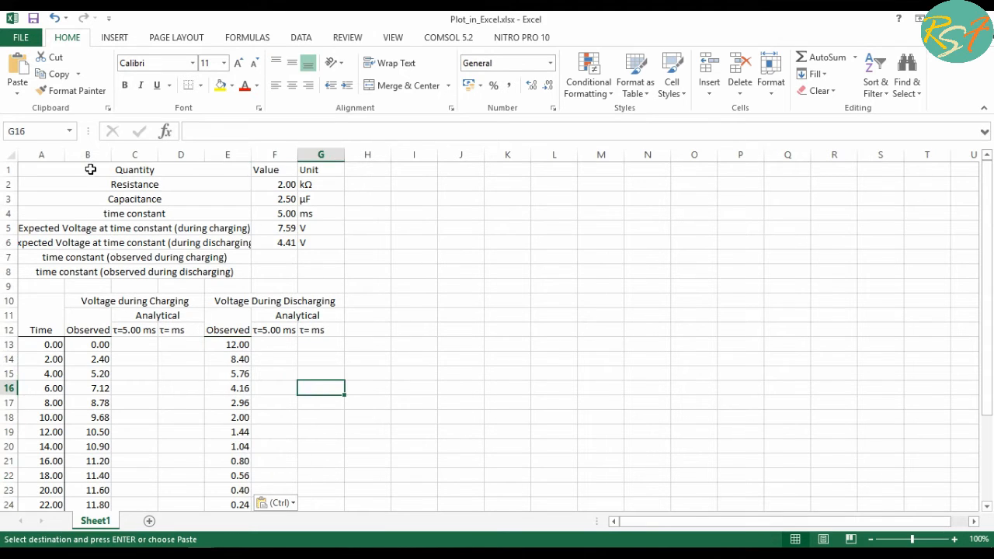
{"action": "left_click_drag", "start_coordinate": [91, 169], "coordinate": [91, 272]}
{"action": "key", "text": "Escape"}
{"action": "left_click_drag", "start_coordinate": [270, 175], "coordinate": [277, 262]}
{"action": "left_click", "coordinate": [200, 85]}
{"action": "left_click", "coordinate": [225, 186]}
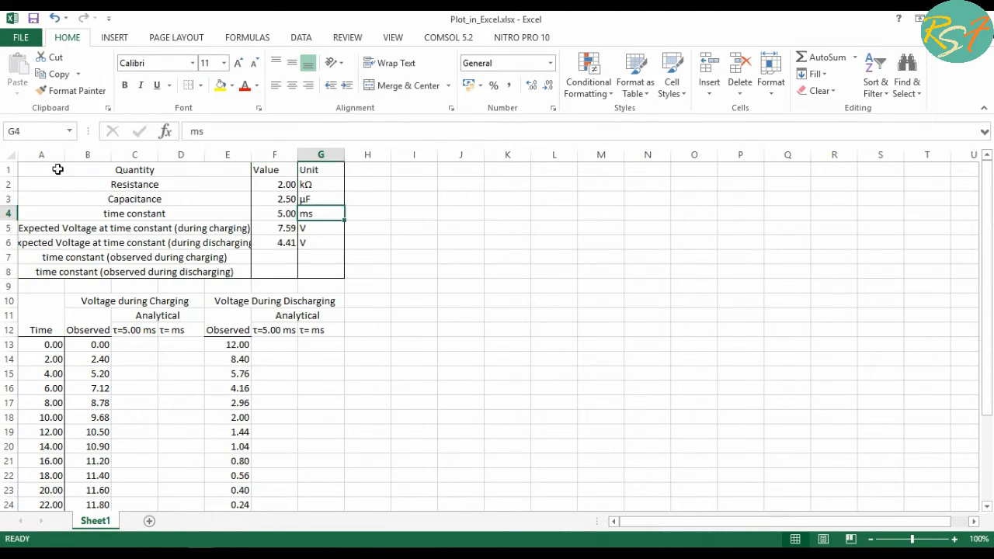
{"action": "left_click_drag", "start_coordinate": [59, 166], "coordinate": [92, 272]}
{"action": "left_click", "coordinate": [276, 84]}
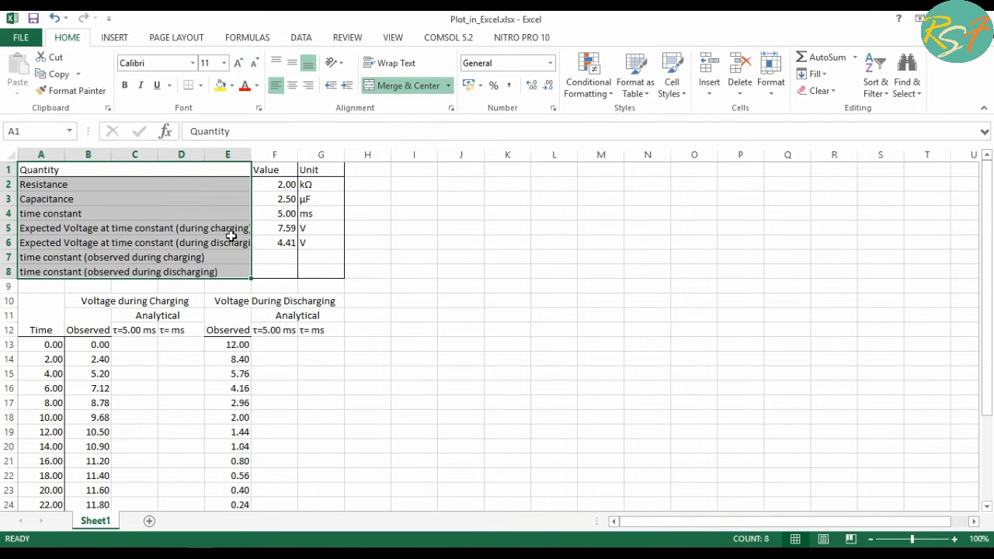
Put an outside border around the whole voltage table, from A10 down through column G
{"action": "left_click_drag", "start_coordinate": [41, 303], "coordinate": [253, 516]}
{"action": "left_click", "coordinate": [200, 85]}
{"action": "left_click", "coordinate": [222, 225]}
{"action": "scroll", "coordinate": [233, 310], "scroll_direction": "up", "scroll_amount": 2}
{"action": "left_click", "coordinate": [157, 315]}
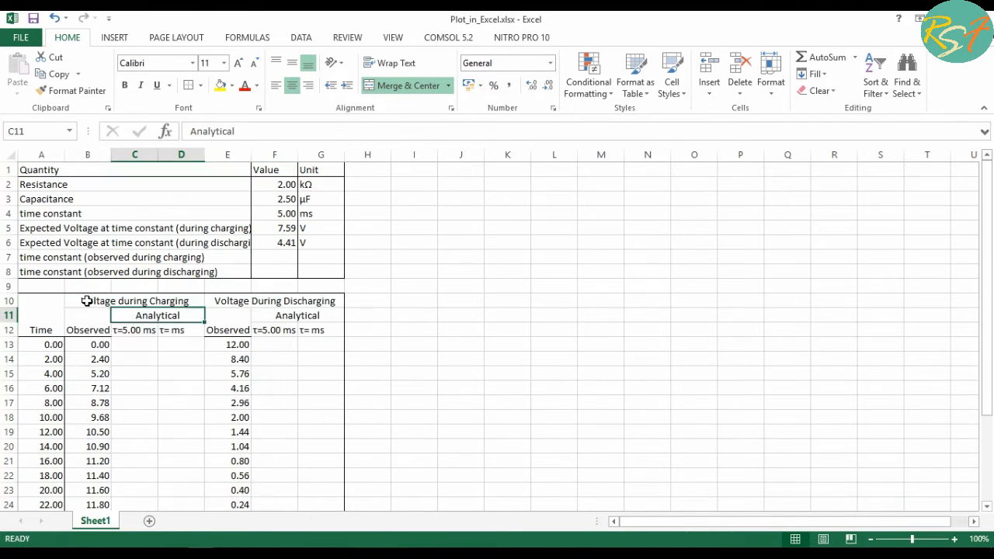
Outline the Voltage during Charging header and the Analytical subheaders with borders
{"action": "left_click_drag", "start_coordinate": [85, 301], "coordinate": [158, 315]}
{"action": "left_click", "coordinate": [200, 85]}
{"action": "left_click", "coordinate": [222, 209]}
{"action": "left_click", "coordinate": [265, 319]}
{"action": "left_click", "coordinate": [158, 316]}
Outline the discharging block from E10 down through column G and the Observed and time constant subheader cells with borders
{"action": "left_click_drag", "start_coordinate": [227, 301], "coordinate": [241, 373]}
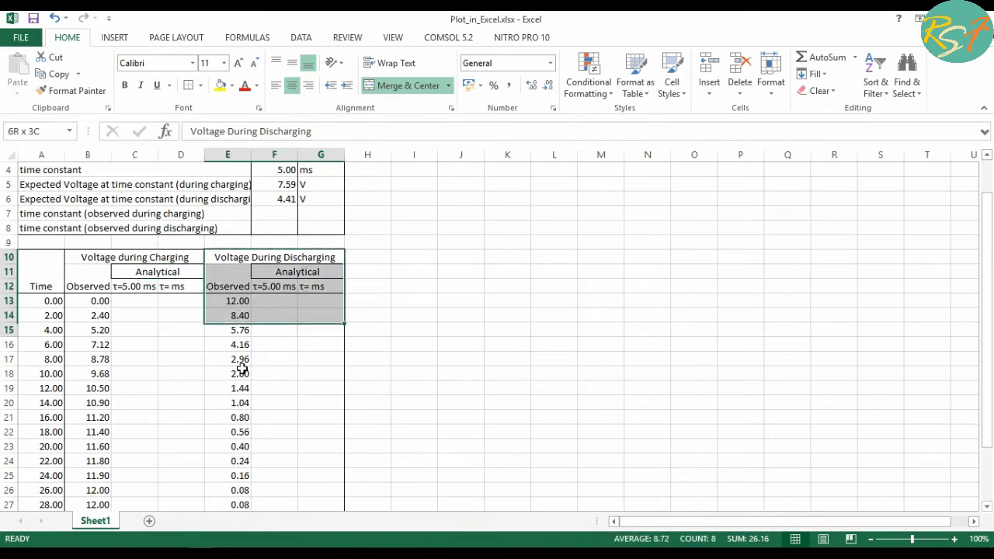
{"action": "scroll", "coordinate": [241, 373], "scroll_direction": "down", "scroll_amount": 2}
{"action": "left_click", "coordinate": [181, 242]}
{"action": "left_click_drag", "start_coordinate": [88, 184], "coordinate": [88, 199]}
{"action": "left_click", "coordinate": [199, 85]}
{"action": "left_click", "coordinate": [223, 194]}
{"action": "scroll", "coordinate": [311, 257], "scroll_direction": "up", "scroll_amount": 3}
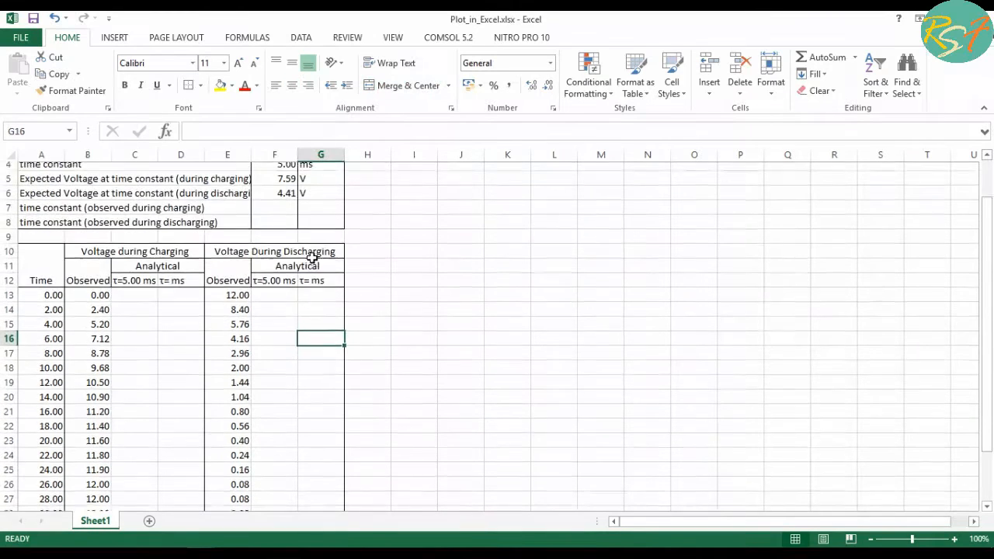
Enter =12*(1-EXP(-A13/5)) in C13 and fill it down the analytical charging column for τ=5.00 ms
{"action": "left_click", "coordinate": [135, 345]}
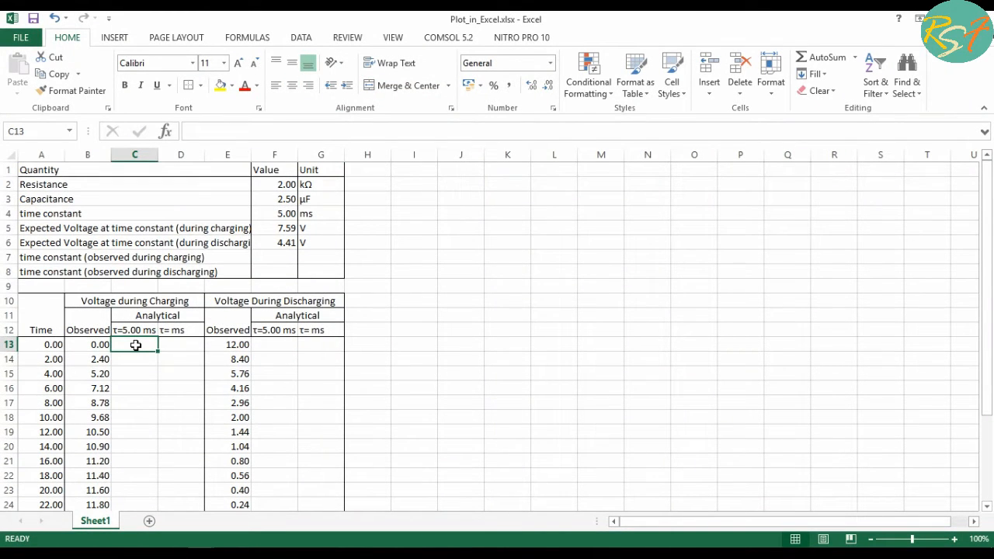
{"action": "type", "text": "="}
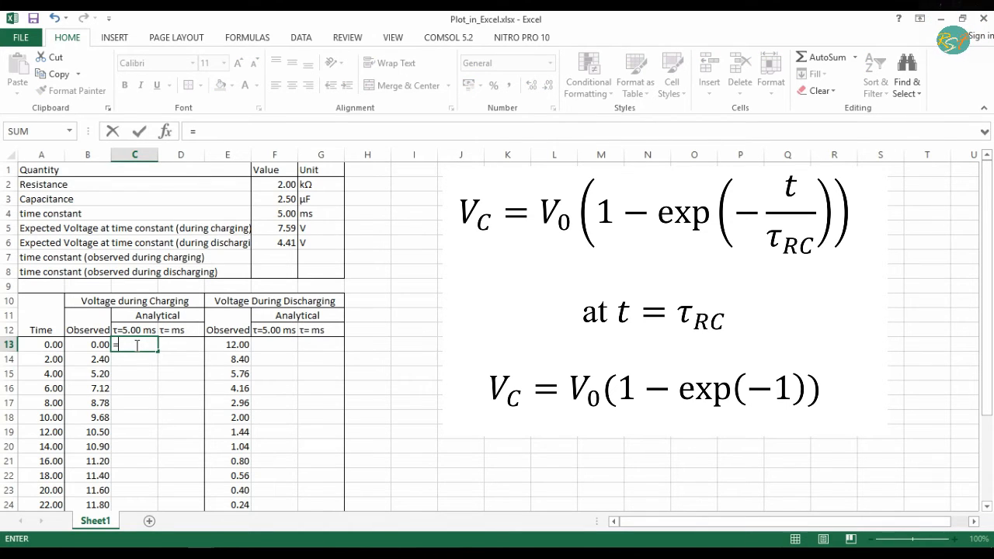
{"action": "type", "text": "12*("}
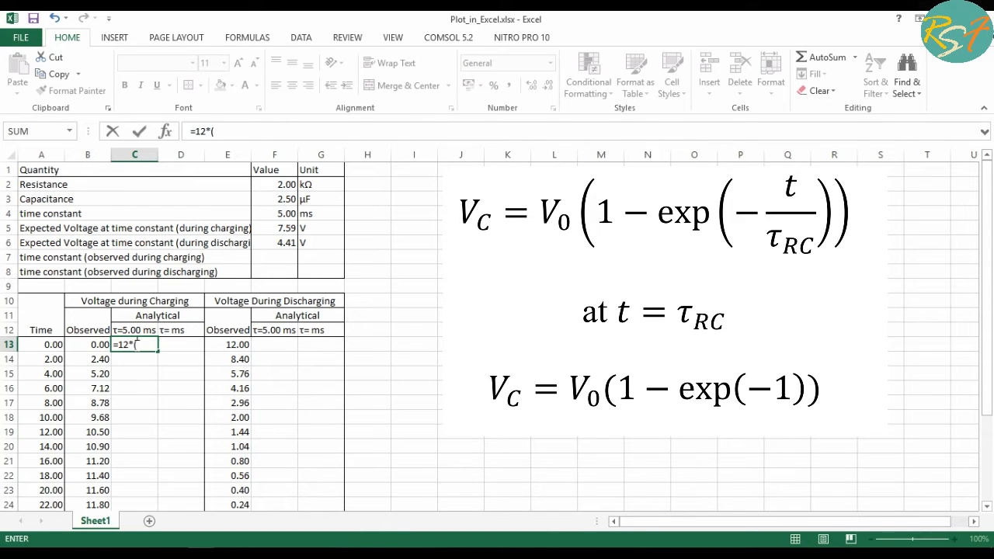
{"action": "type", "text": "1-exp"}
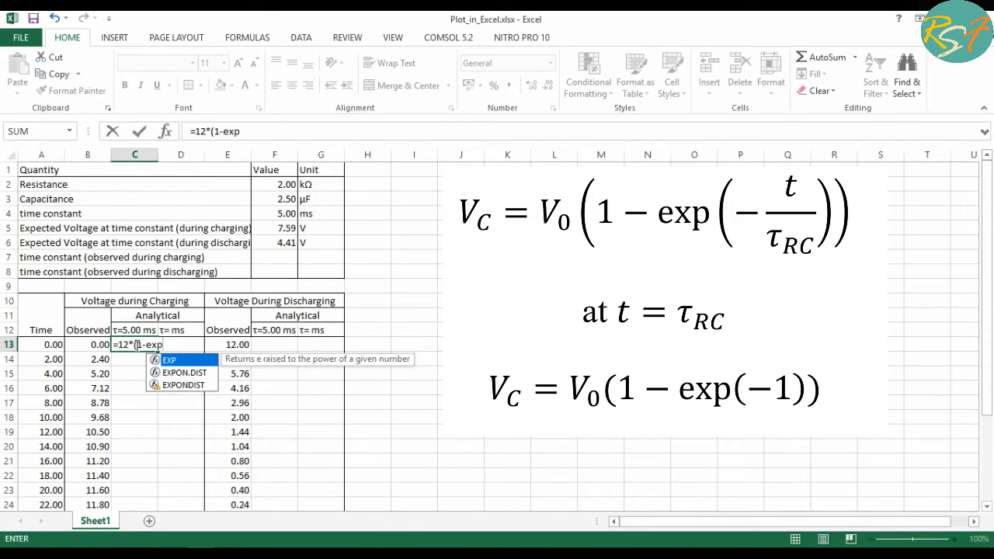
{"action": "type", "text": "("}
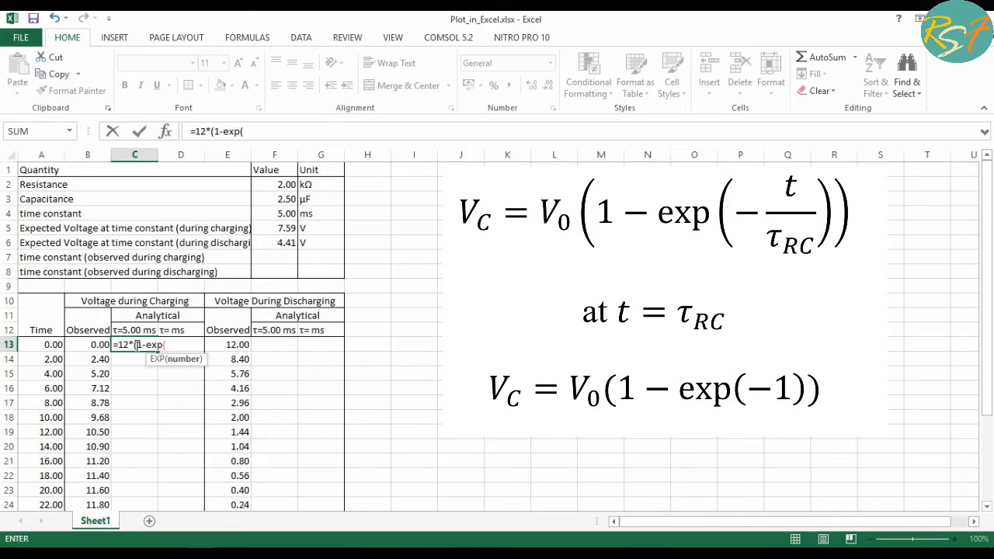
{"action": "type", "text": "-"}
{"action": "left_click", "coordinate": [48, 344]}
{"action": "type", "text": "/"}
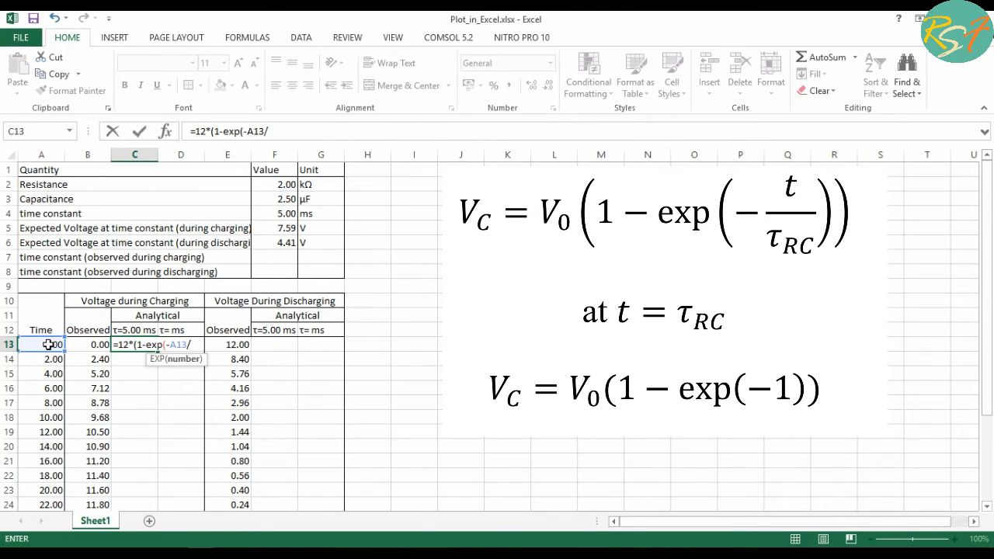
{"action": "type", "text": "5))"}
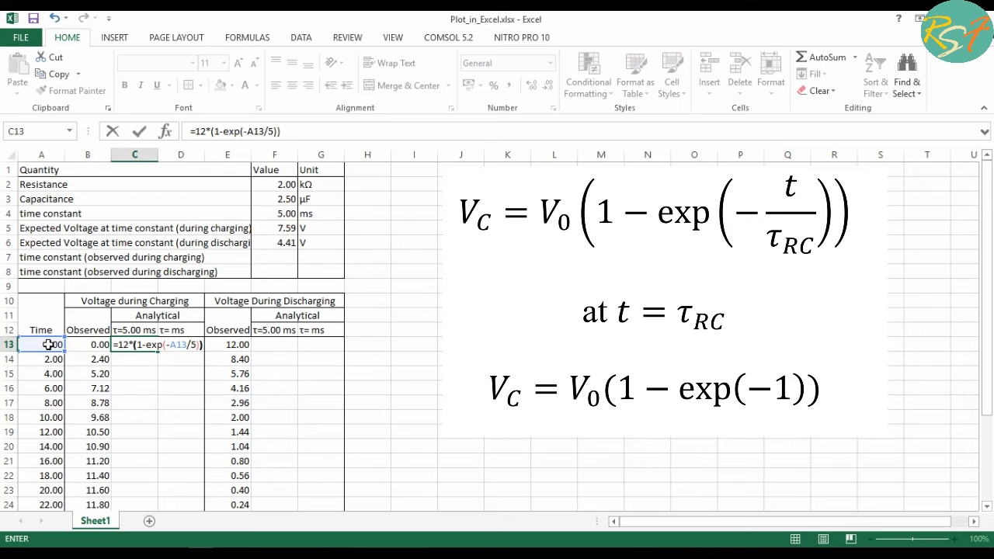
{"action": "key", "text": "Return"}
{"action": "left_click", "coordinate": [136, 344]}
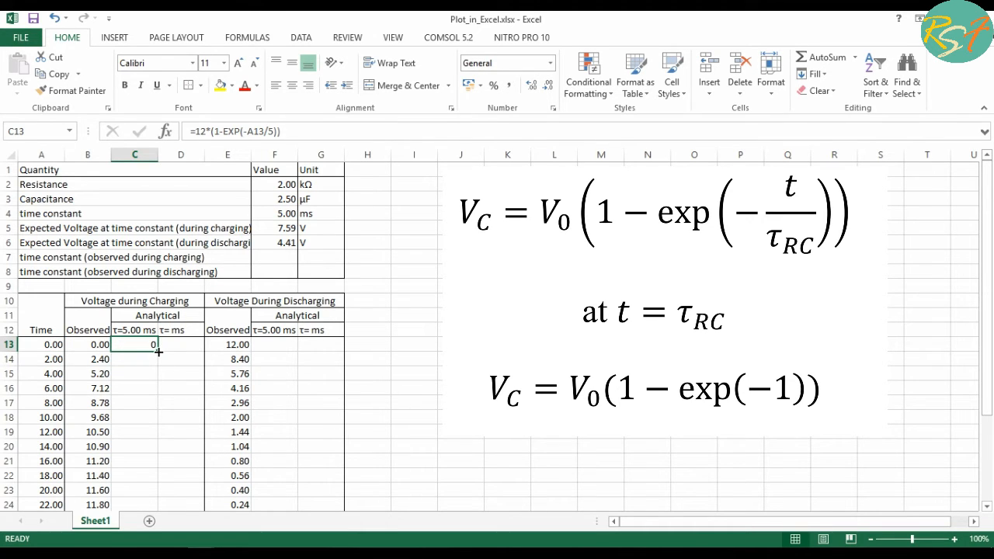
{"action": "double_click", "coordinate": [158, 352]}
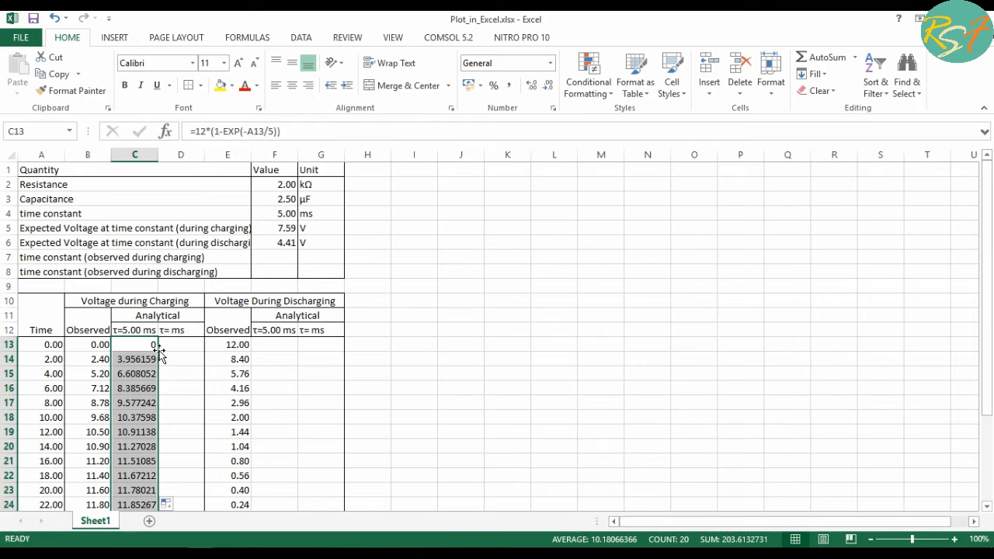
Enter =12*EXP(-A13/5) in F13 and fill it down the analytical discharging column for τ=5.00 ms
{"action": "left_click", "coordinate": [269, 347]}
{"action": "type", "text": "=12"}
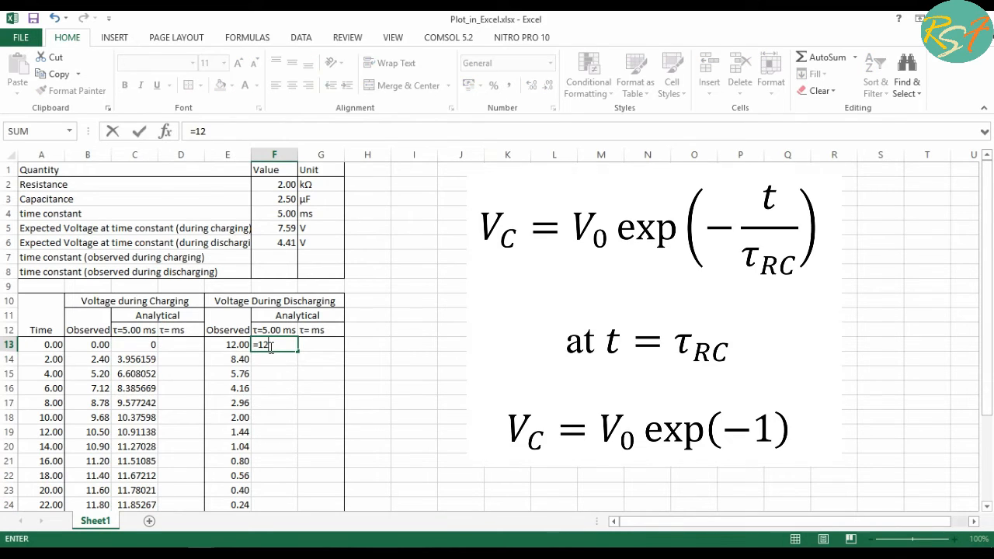
{"action": "type", "text": "*exp(-"}
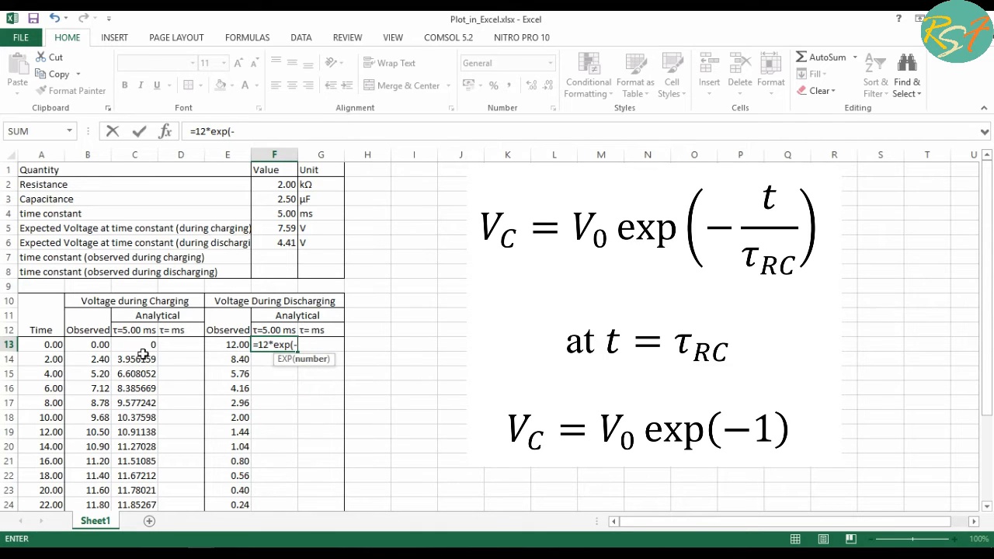
{"action": "left_click", "coordinate": [53, 346]}
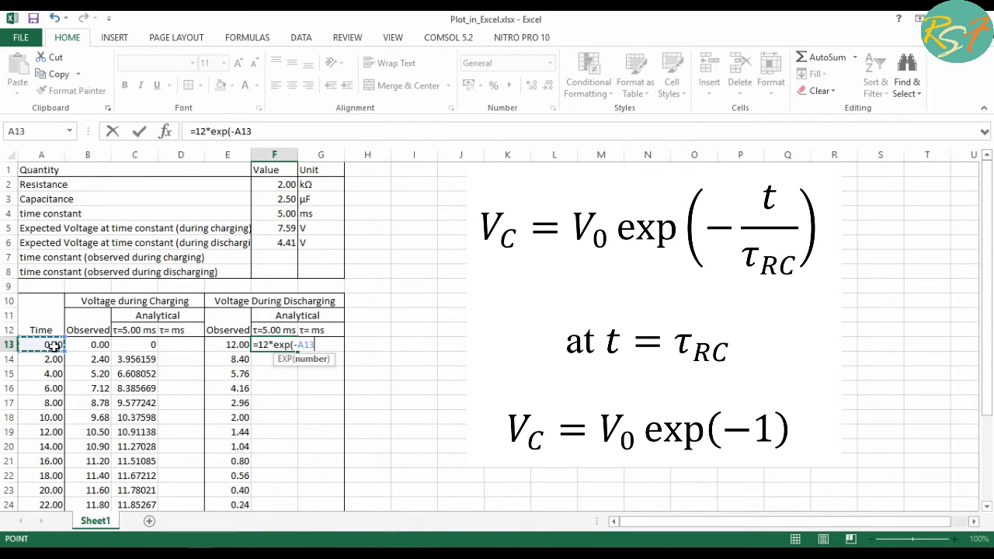
{"action": "type", "text": "/5"}
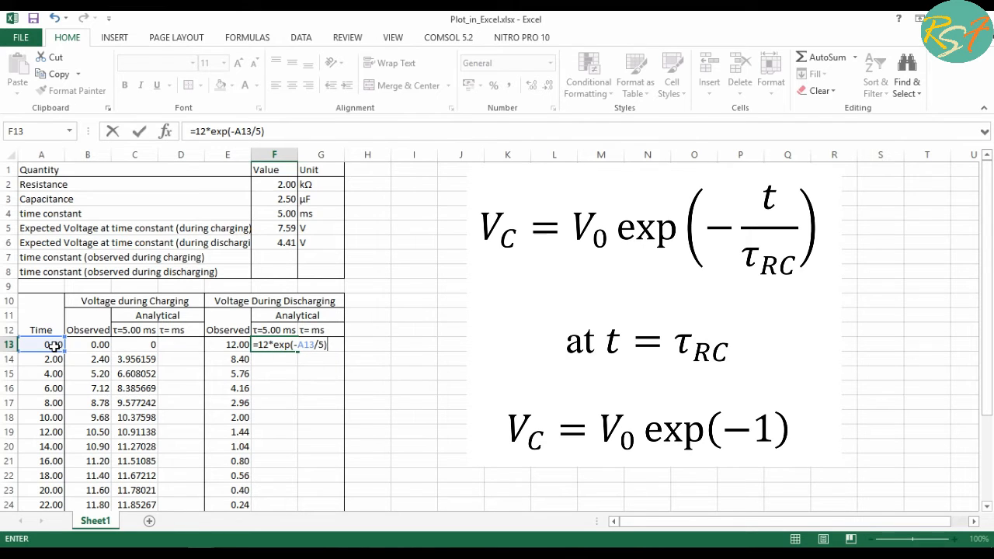
{"action": "key", "text": "Return"}
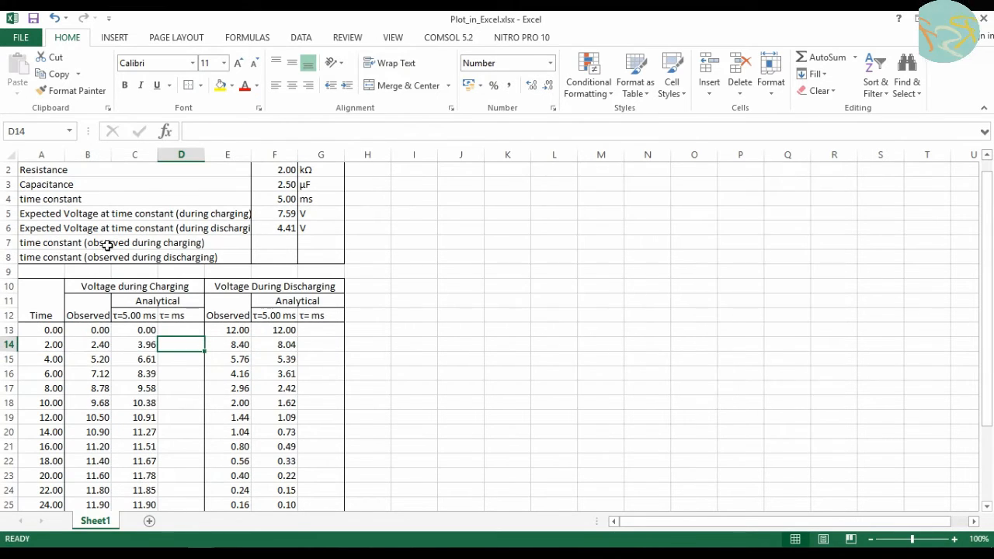
Start the observed charging time constant formula in F7 with the slope term =(A17-A16)*F5/(B17-B16)
{"action": "left_click", "coordinate": [278, 244]}
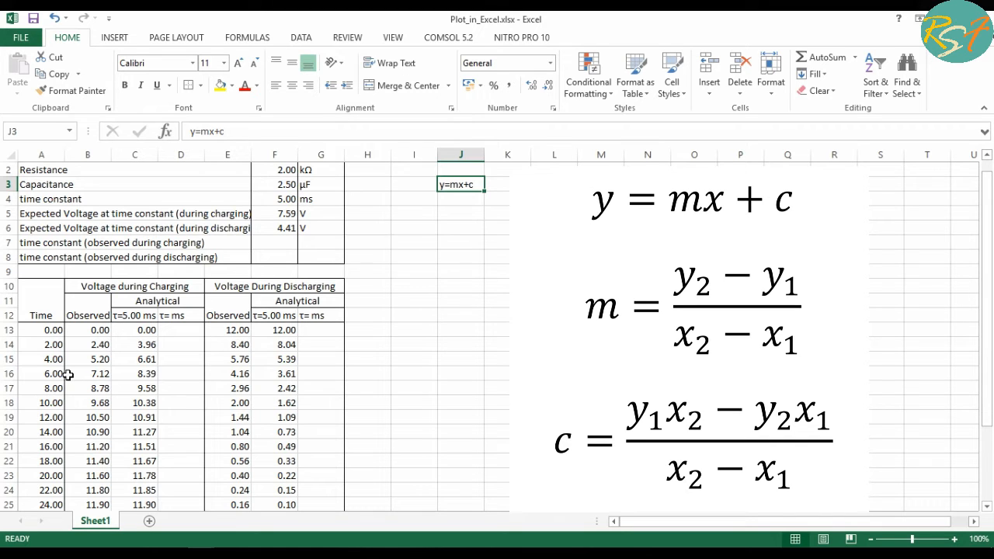
{"action": "left_click_drag", "start_coordinate": [69, 375], "coordinate": [54, 388]}
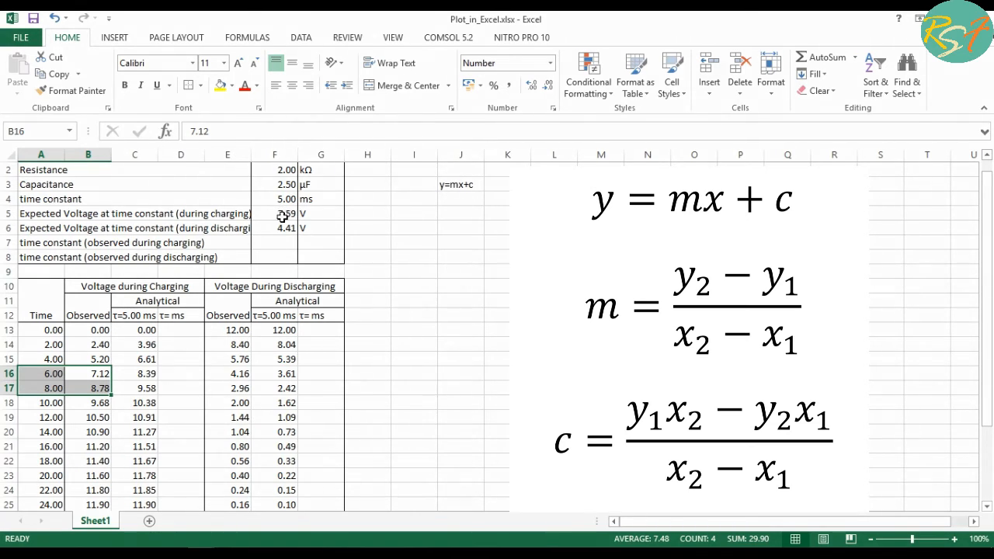
{"action": "left_click", "coordinate": [276, 243]}
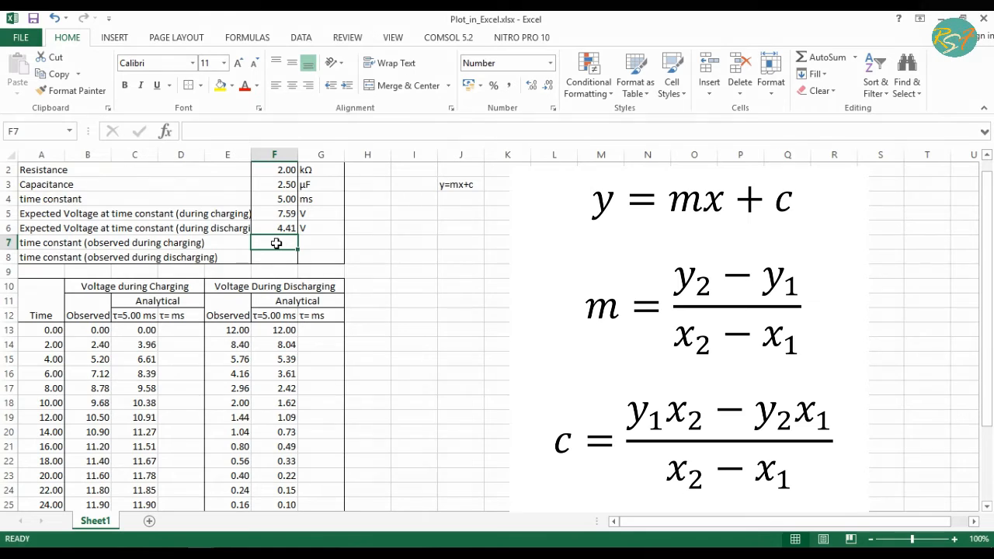
{"action": "type", "text": "="}
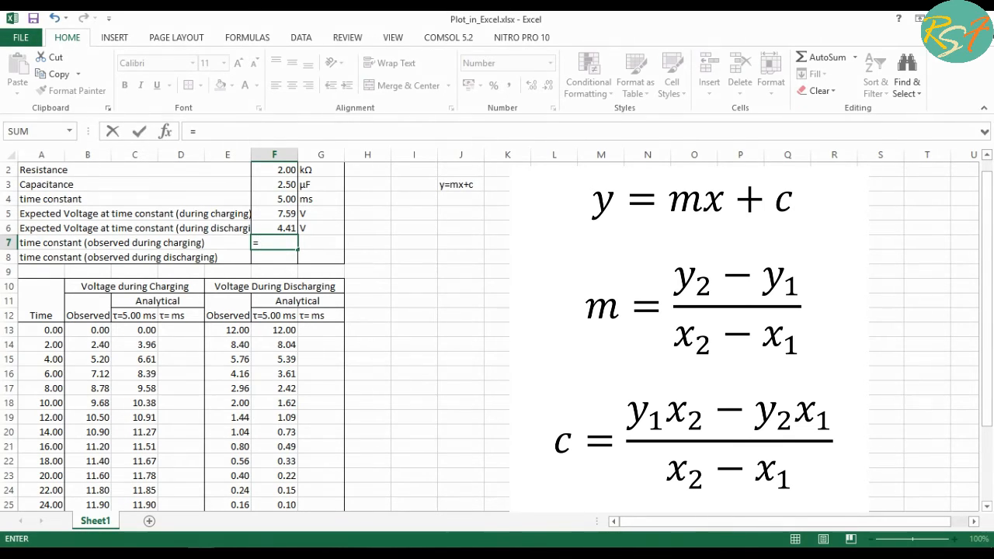
{"action": "type", "text": "("}
{"action": "left_click", "coordinate": [55, 388]}
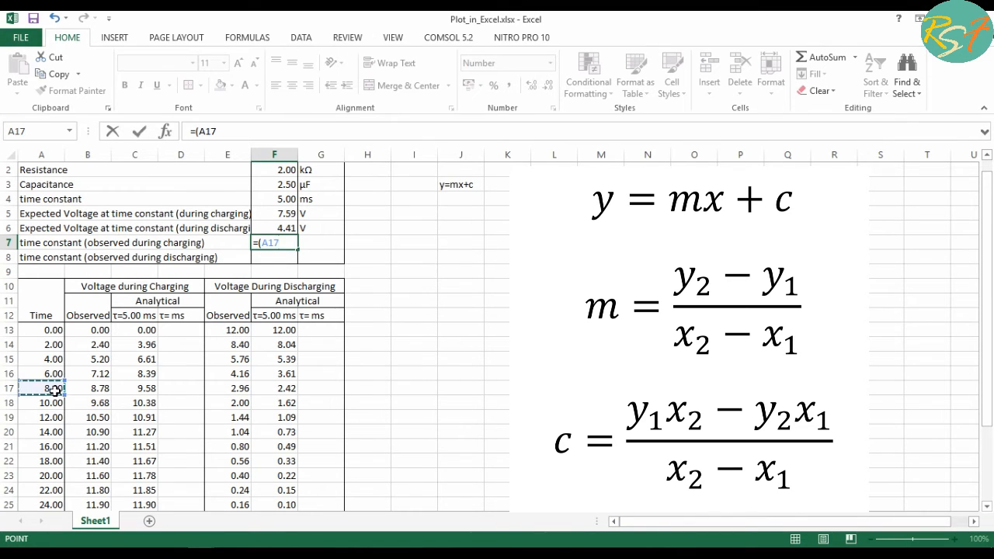
{"action": "type", "text": "-"}
{"action": "left_click", "coordinate": [51, 374]}
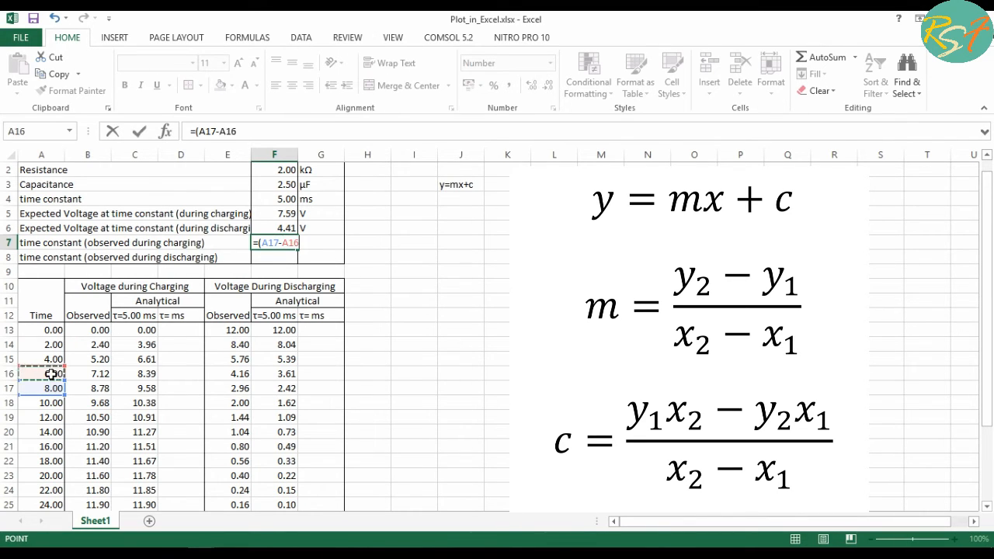
{"action": "type", "text": ")/"}
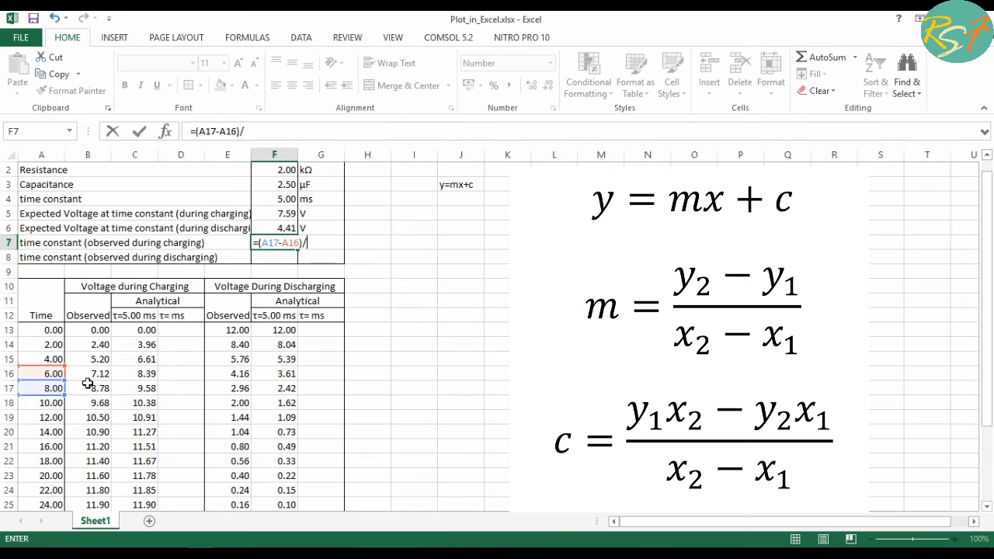
{"action": "type", "text": "("}
{"action": "left_click", "coordinate": [96, 391]}
{"action": "type", "text": "-"}
{"action": "left_click", "coordinate": [90, 373]}
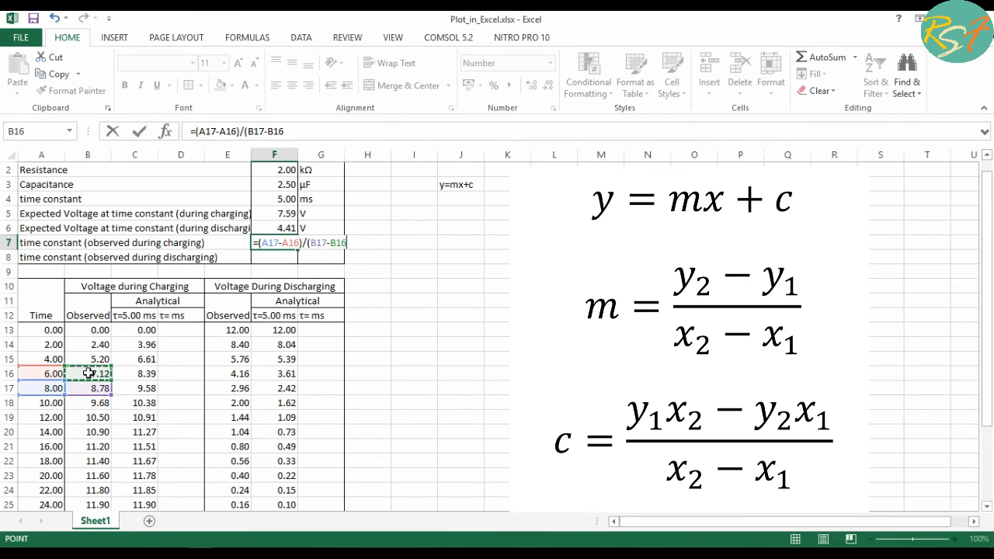
{"action": "type", "text": ")"}
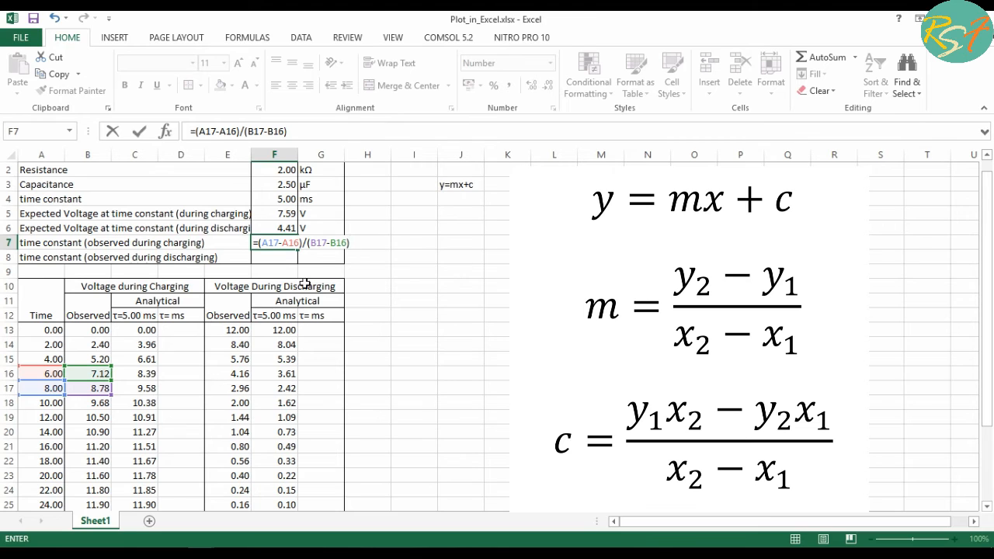
{"action": "type", "text": "*"}
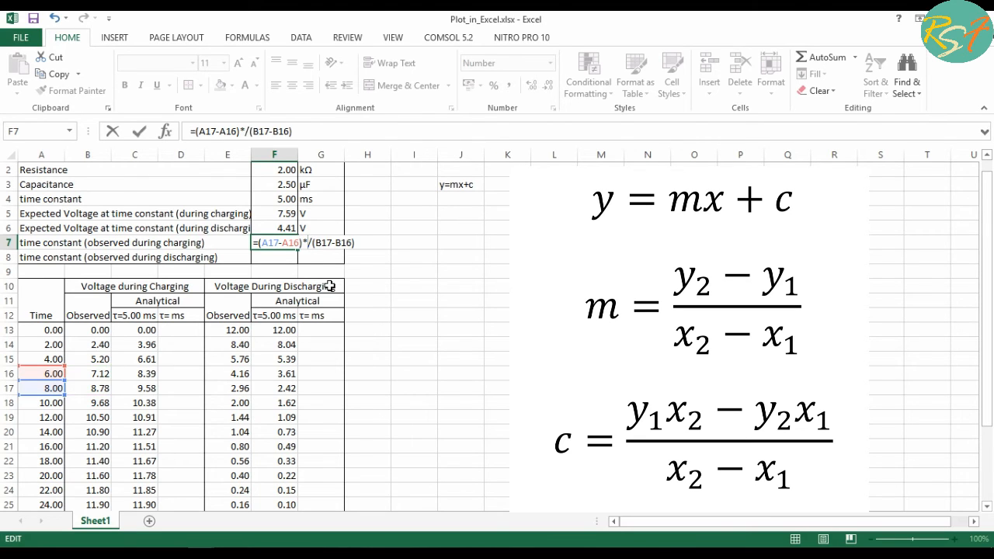
{"action": "left_click", "coordinate": [278, 215]}
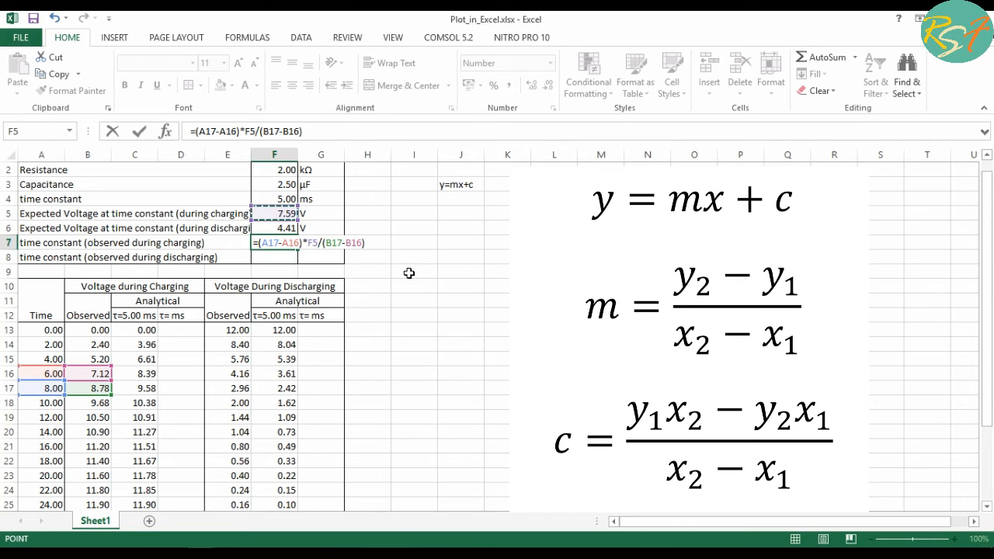
Append the intercept numerator +(A16*B17-A17*B16 to the observed charging time constant formula in F7
{"action": "key", "text": "F2"}
{"action": "key", "text": "Right"}
{"action": "type", "text": "("}
{"action": "left_click", "coordinate": [52, 376]}
{"action": "type", "text": "*"}
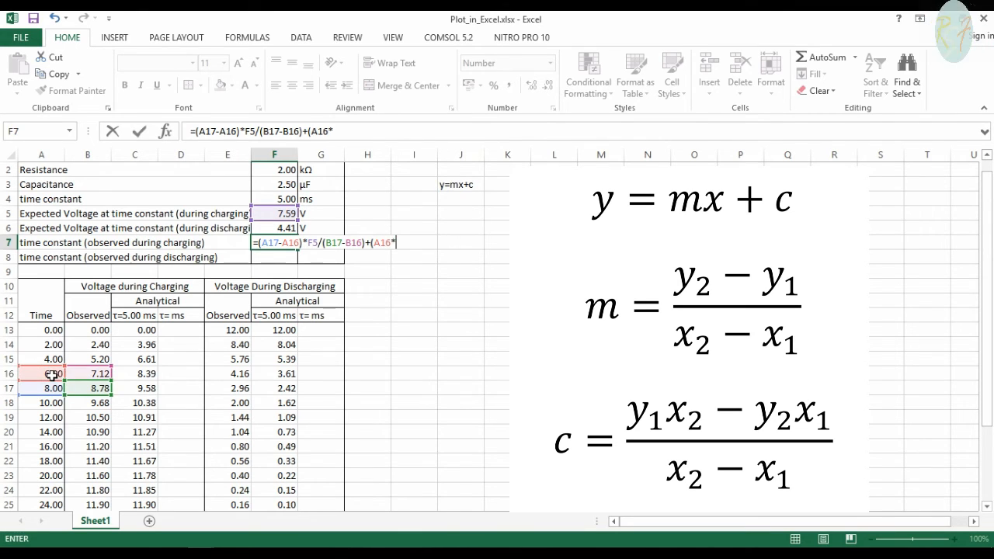
{"action": "left_click", "coordinate": [93, 393]}
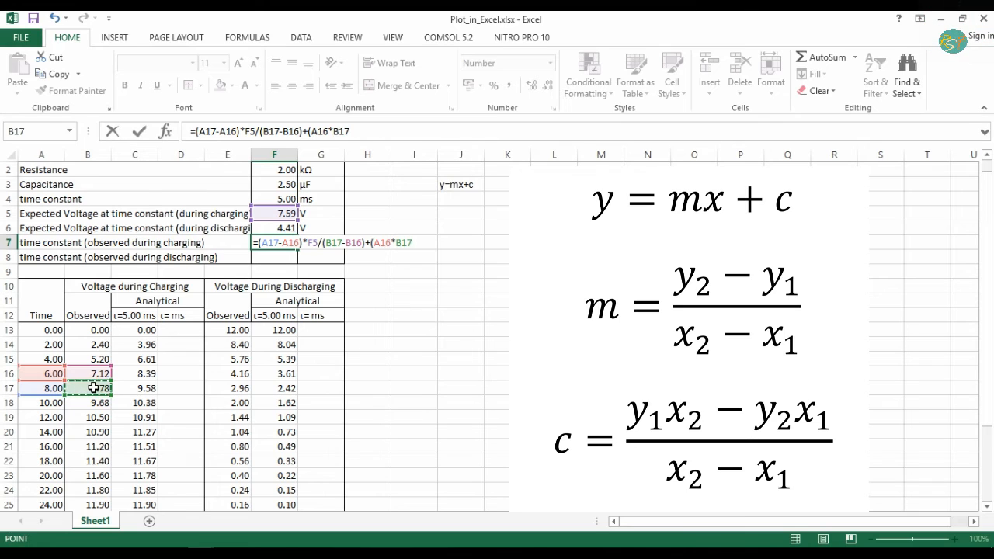
{"action": "type", "text": "-"}
{"action": "left_click", "coordinate": [49, 389]}
{"action": "type", "text": "*"}
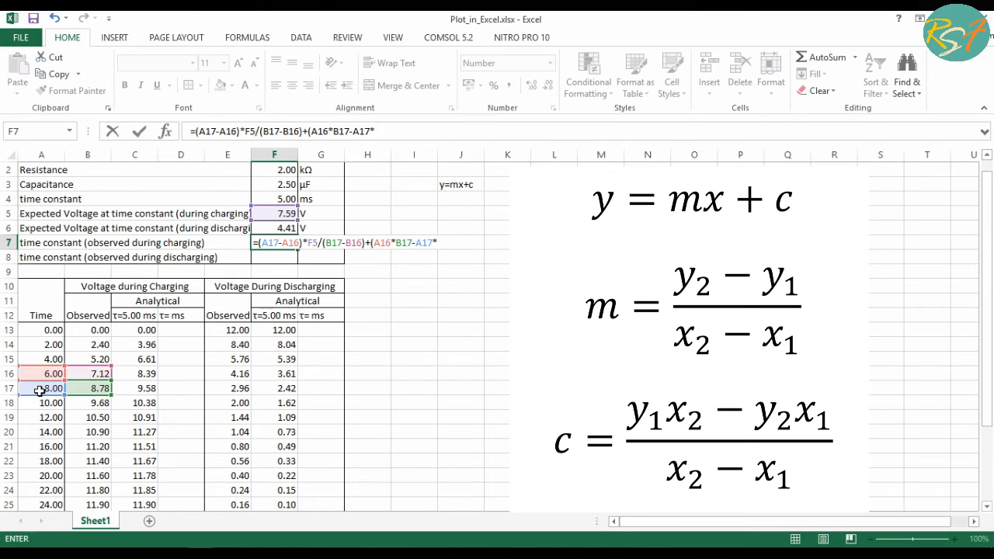
{"action": "left_click", "coordinate": [89, 374]}
Complete the F7 formula by dividing the intercept numerator by (B17-B16), and enter ms as its unit in G7
{"action": "type", "text": ")/"}
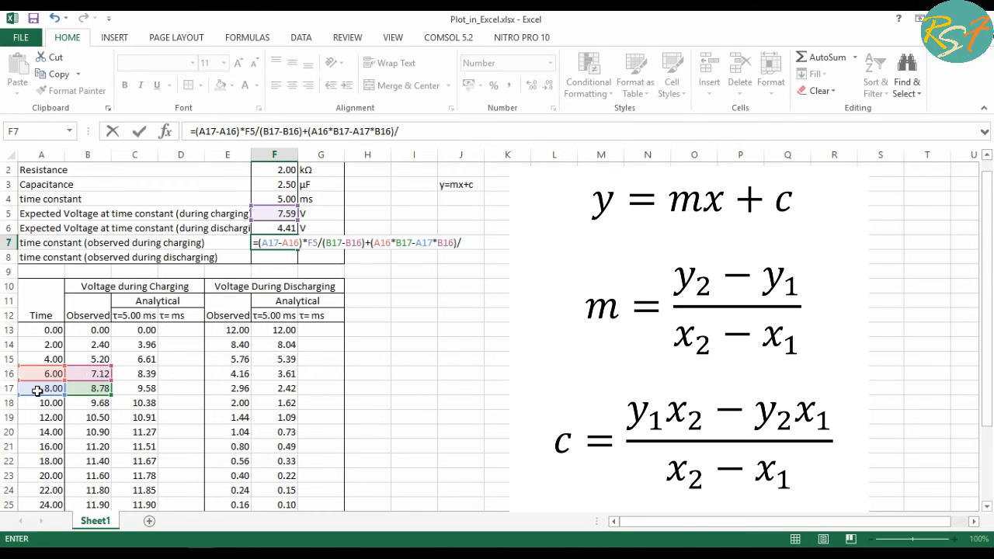
{"action": "type", "text": "("}
{"action": "left_click", "coordinate": [86, 389]}
{"action": "type", "text": "-"}
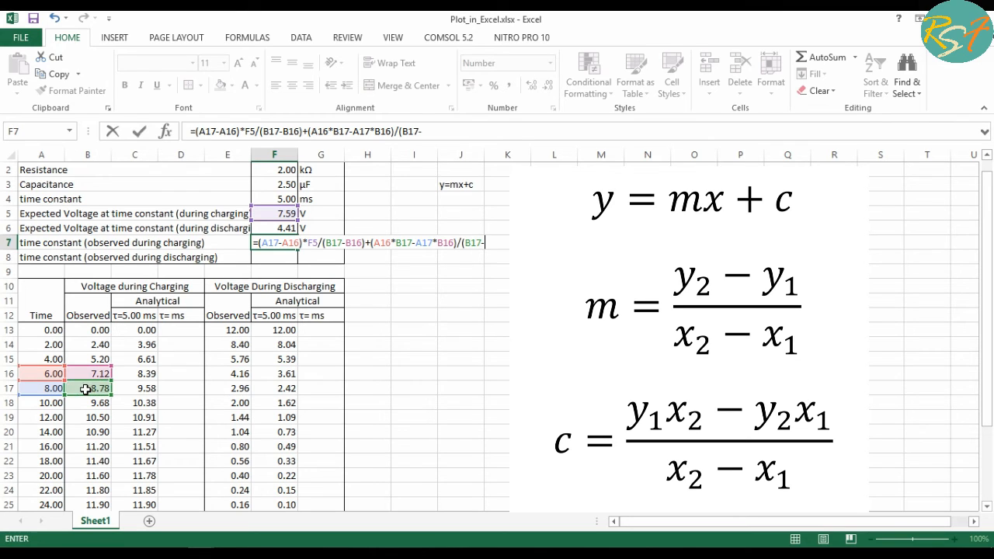
{"action": "left_click", "coordinate": [89, 374]}
{"action": "type", "text": ")"}
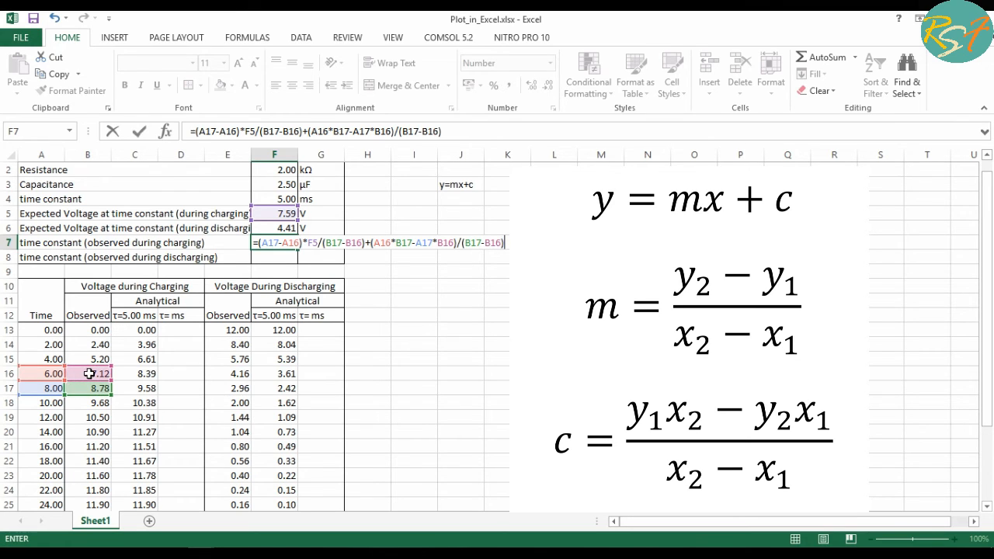
{"action": "key", "text": "Return"}
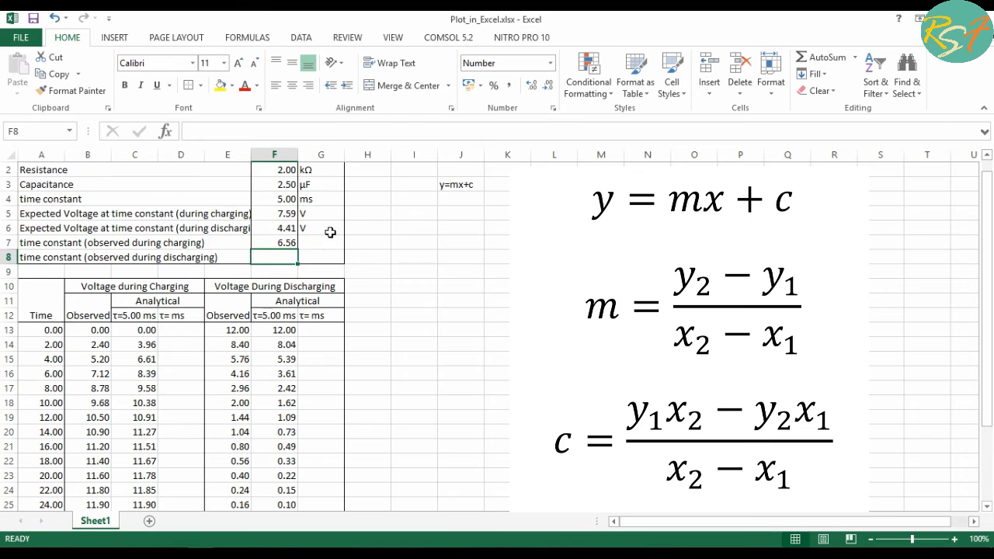
{"action": "left_click", "coordinate": [320, 241]}
{"action": "type", "text": "ms"}
{"action": "key", "text": "Return"}
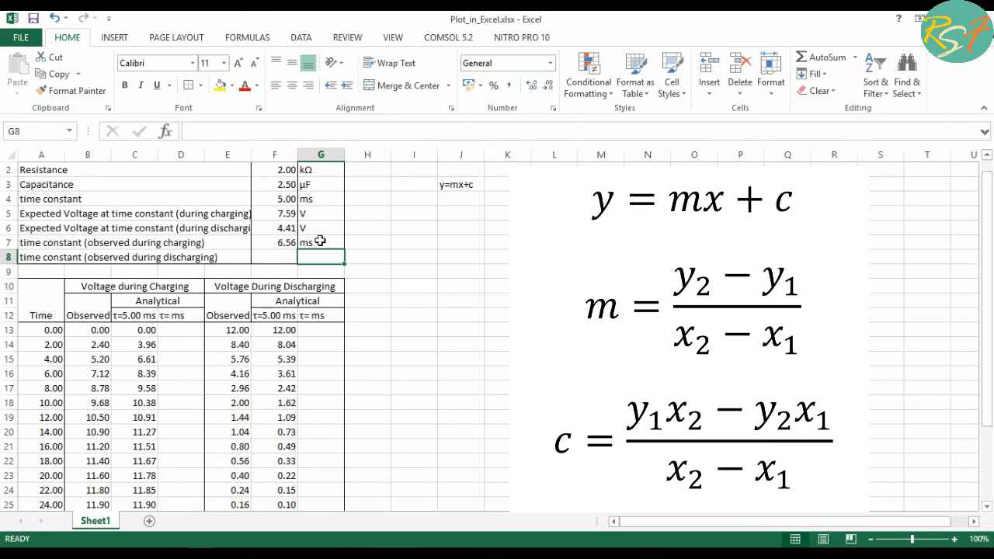
Complete the second analytical charging subheader in D12 as τ= 6.56 ms
{"action": "left_click", "coordinate": [171, 317]}
{"action": "double_click", "coordinate": [173, 318]}
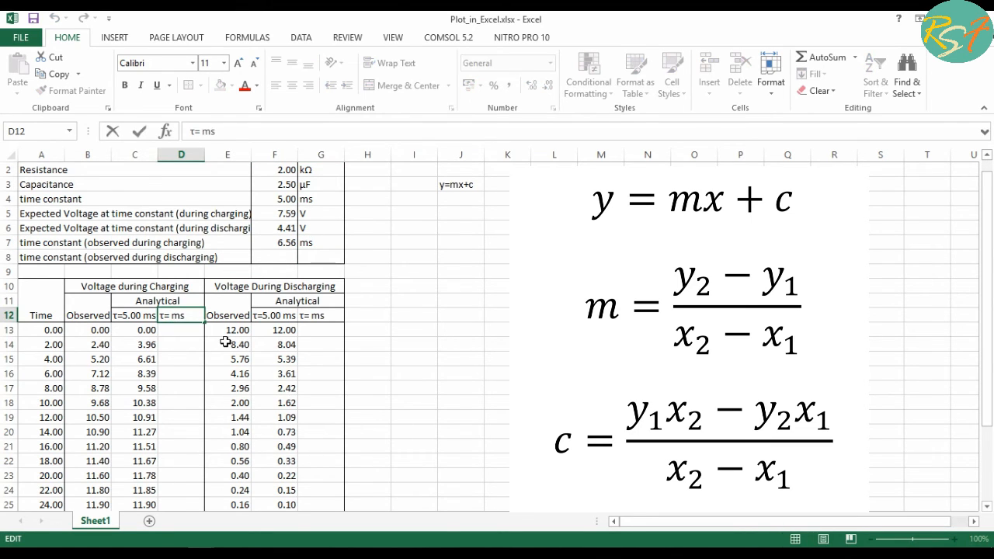
{"action": "type", "text": "6.56"}
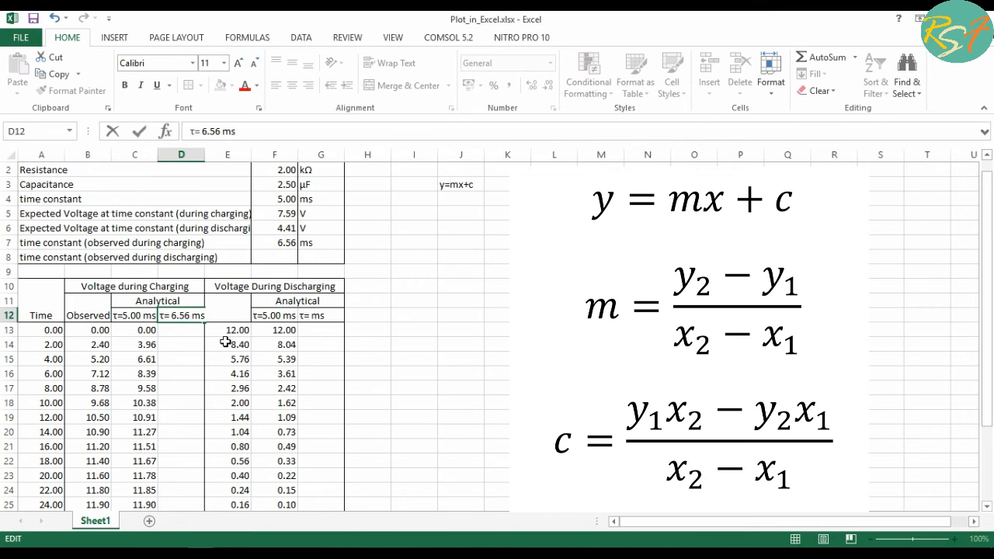
{"action": "key", "text": "Return"}
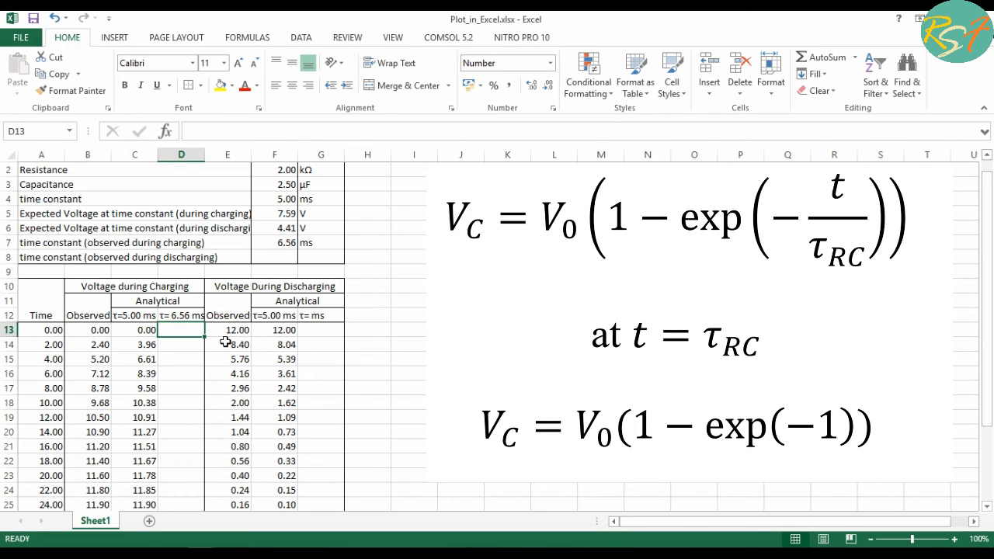
Copy the analytical charging formula from C13 to D13 and change its time reference to A13
{"action": "left_click", "coordinate": [141, 330]}
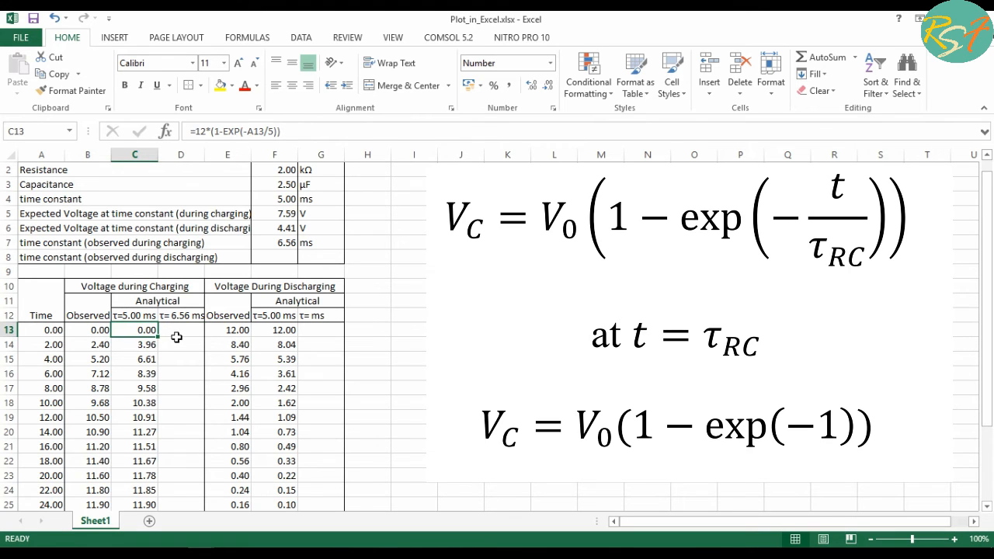
{"action": "key", "text": "ctrl+c"}
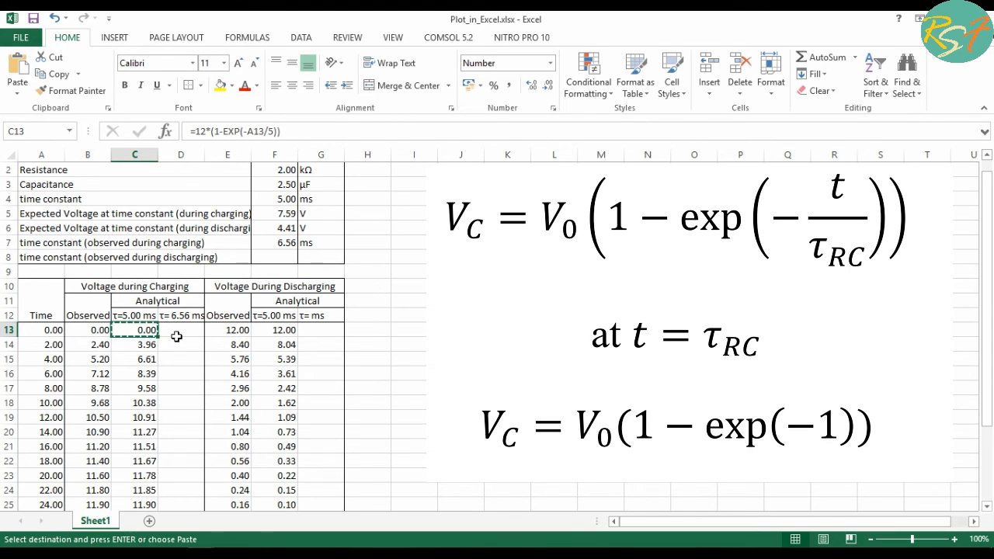
{"action": "left_click", "coordinate": [177, 329]}
{"action": "key", "text": "ctrl+v"}
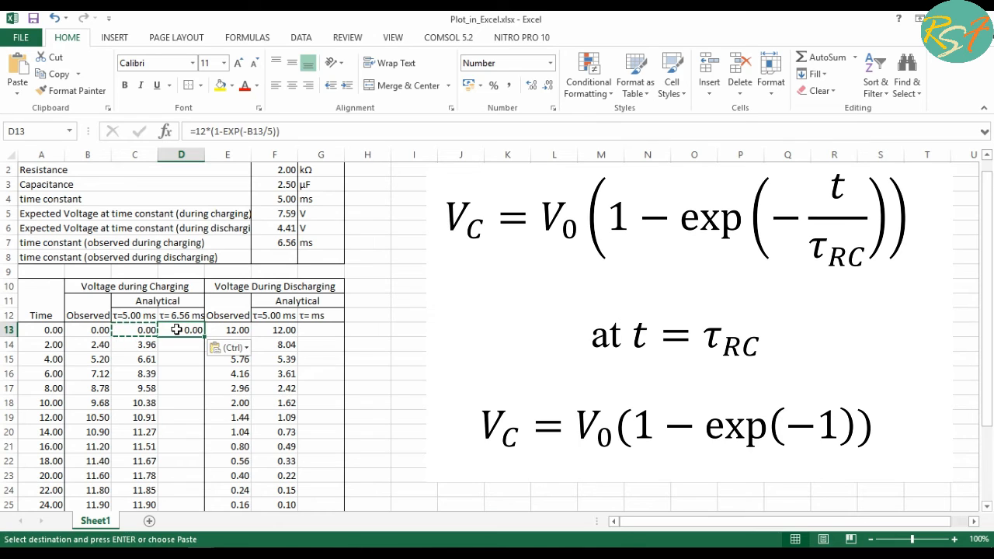
{"action": "left_click", "coordinate": [253, 131]}
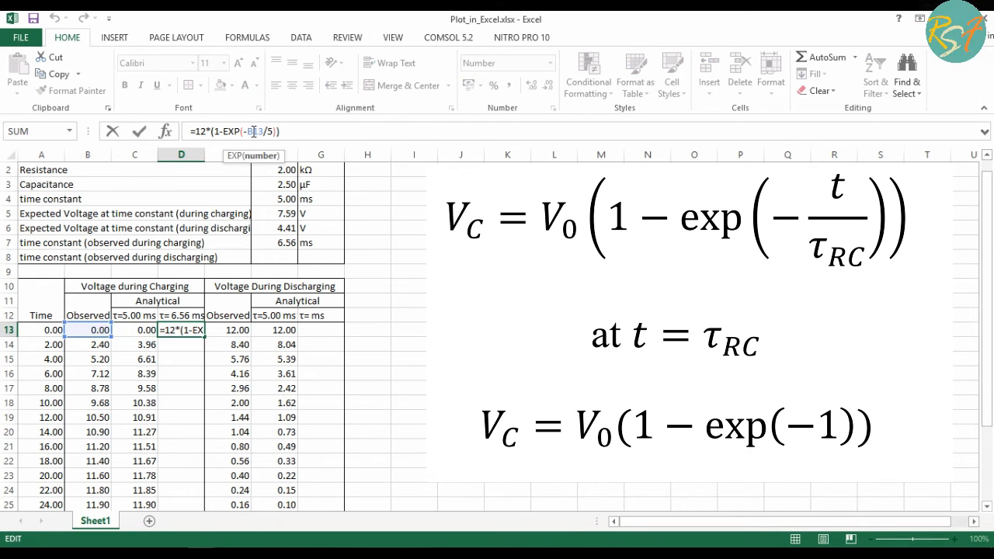
{"action": "key", "text": "Delete"}
{"action": "type", "text": "A"}
{"action": "key", "text": "Return"}
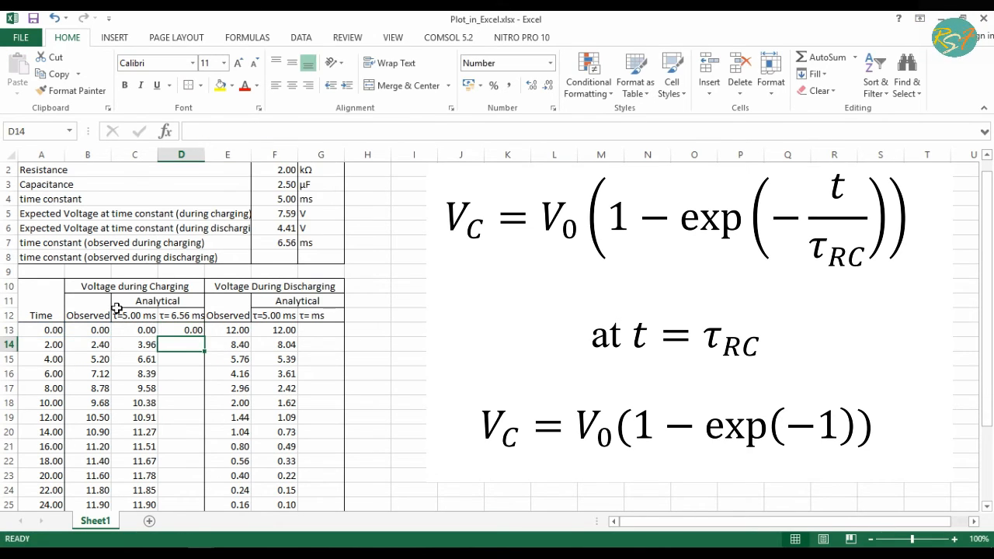
Set the time constant in the D13 formula to 6.56 and fill =12*(1-EXP(-A13/6.56)) down the charging column
{"action": "left_click", "coordinate": [181, 330]}
{"action": "double_click", "coordinate": [205, 337]}
{"action": "left_click", "coordinate": [274, 132]}
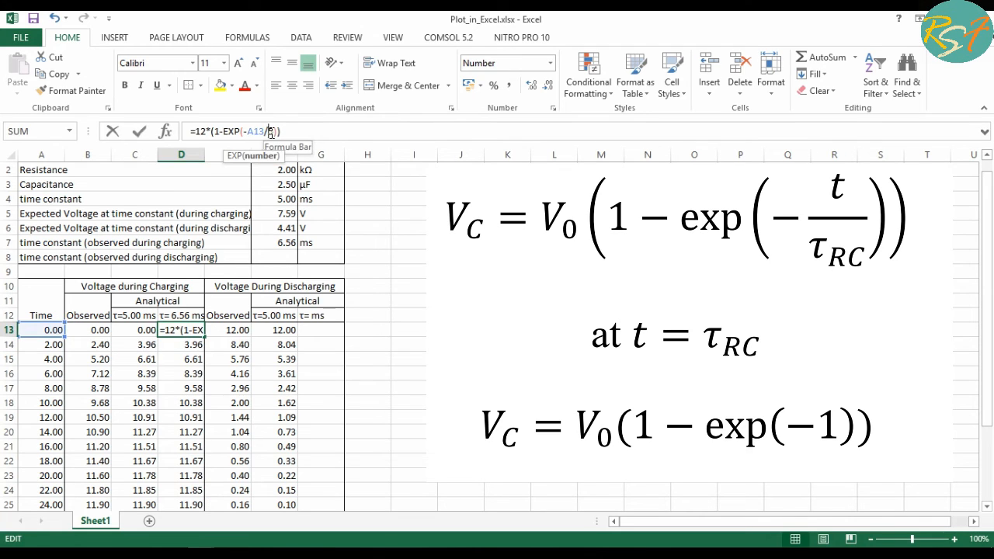
{"action": "key", "text": "Delete"}
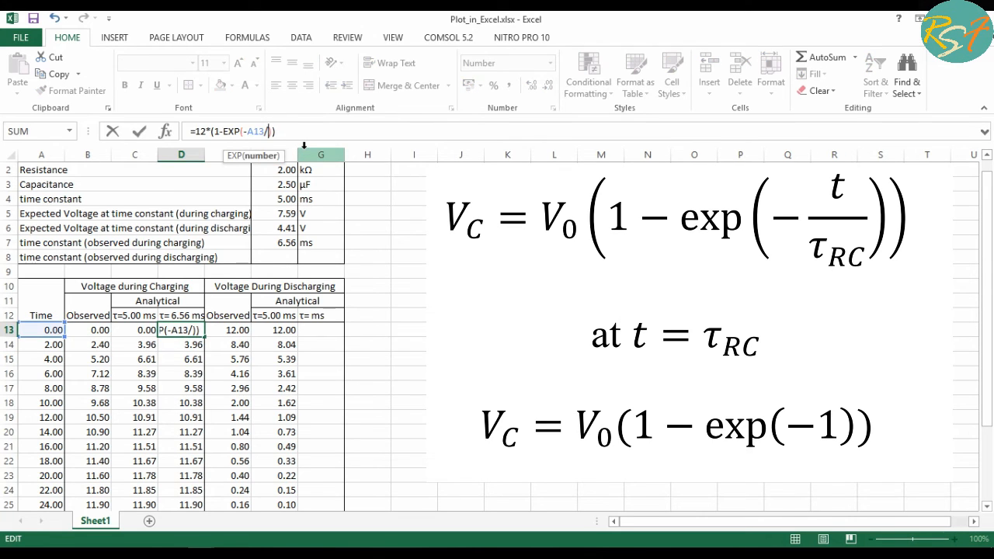
{"action": "type", "text": "6.56"}
{"action": "key", "text": "ctrl+Return"}
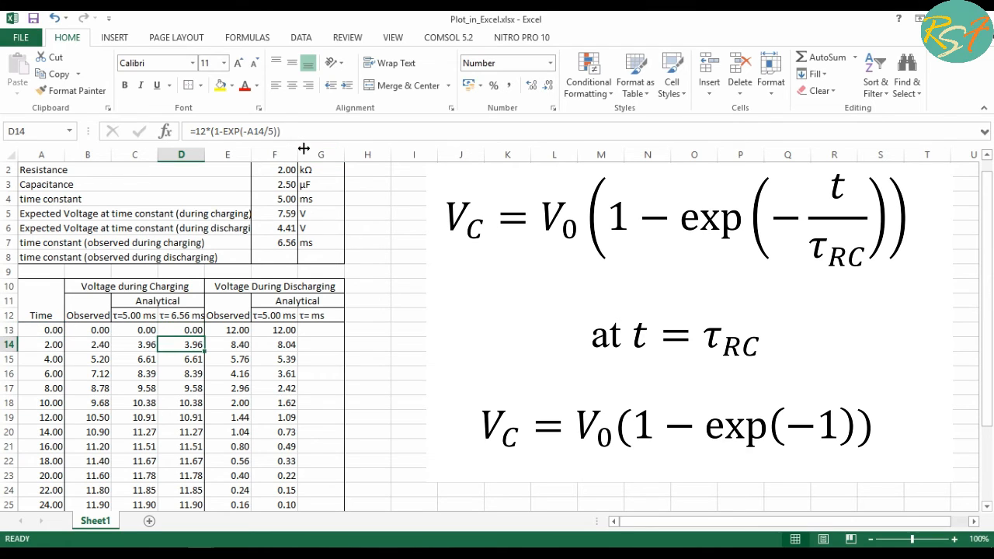
{"action": "double_click", "coordinate": [204, 337]}
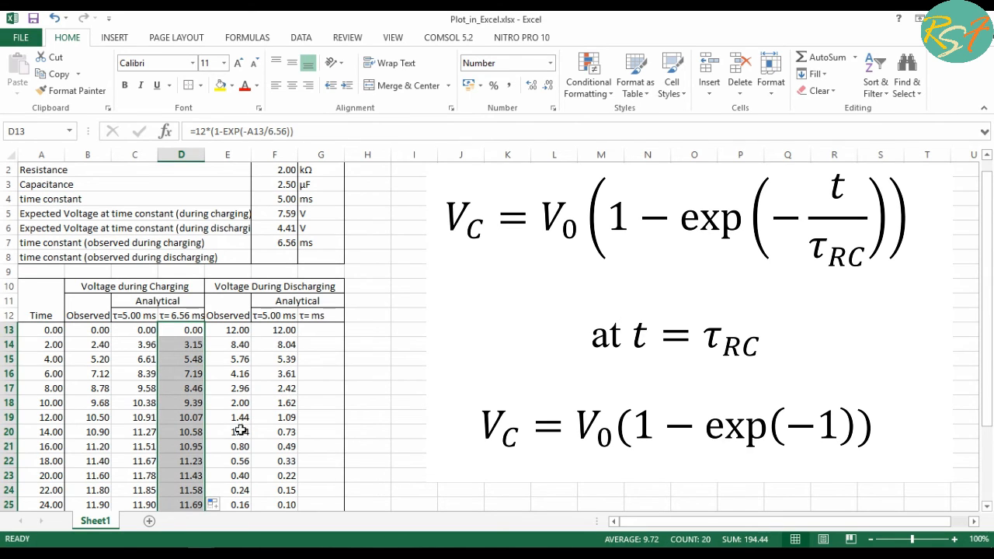
Start the observed discharging time constant formula in F8 with the slope term =(A15-A16)*F6/(E15-E16
{"action": "left_click", "coordinate": [288, 257]}
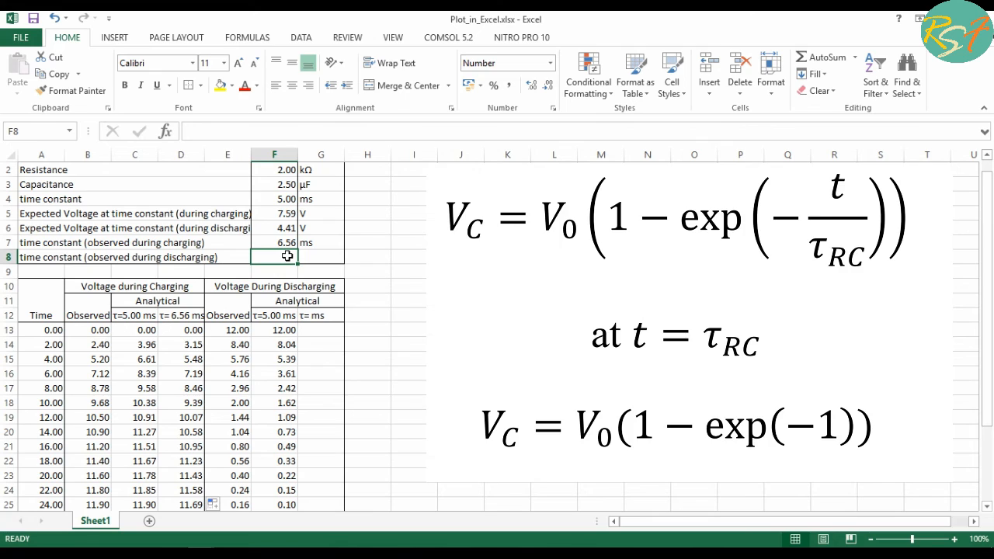
{"action": "type", "text": "="}
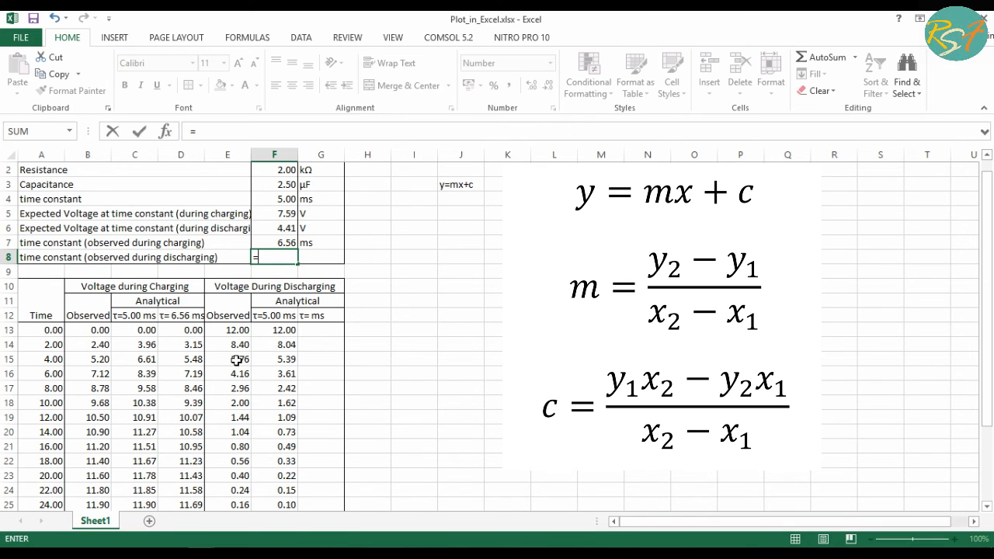
{"action": "type", "text": "(A15-A16"}
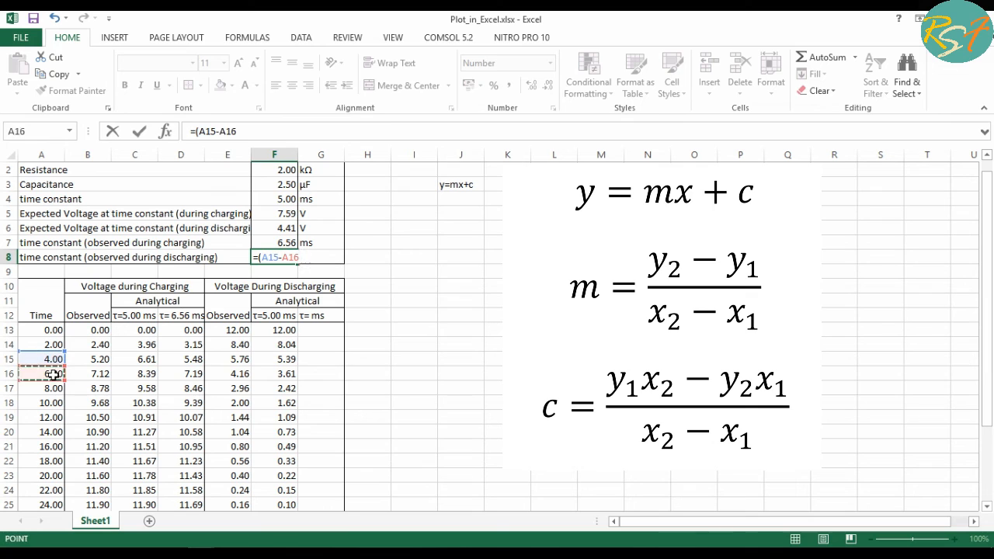
{"action": "type", "text": ")*F6/("}
{"action": "left_click", "coordinate": [233, 358]}
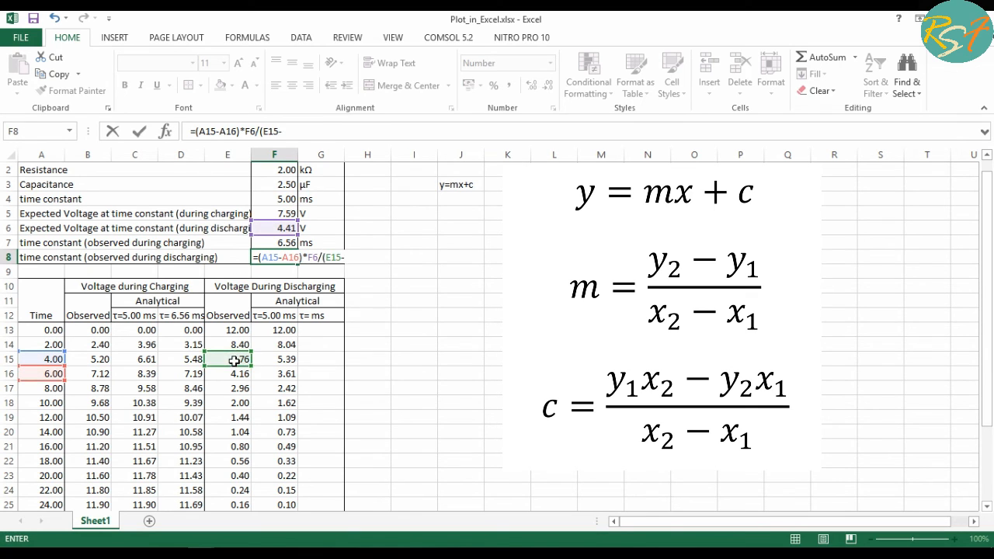
{"action": "type", "text": "-"}
{"action": "left_click", "coordinate": [233, 374]}
Close the slope term in F8 and append the intercept numerator +(A16*E15-A15*E16
{"action": "type", "text": ")+("}
{"action": "left_click", "coordinate": [47, 374]}
{"action": "type", "text": "*"}
{"action": "left_click", "coordinate": [233, 358]}
{"action": "type", "text": "-"}
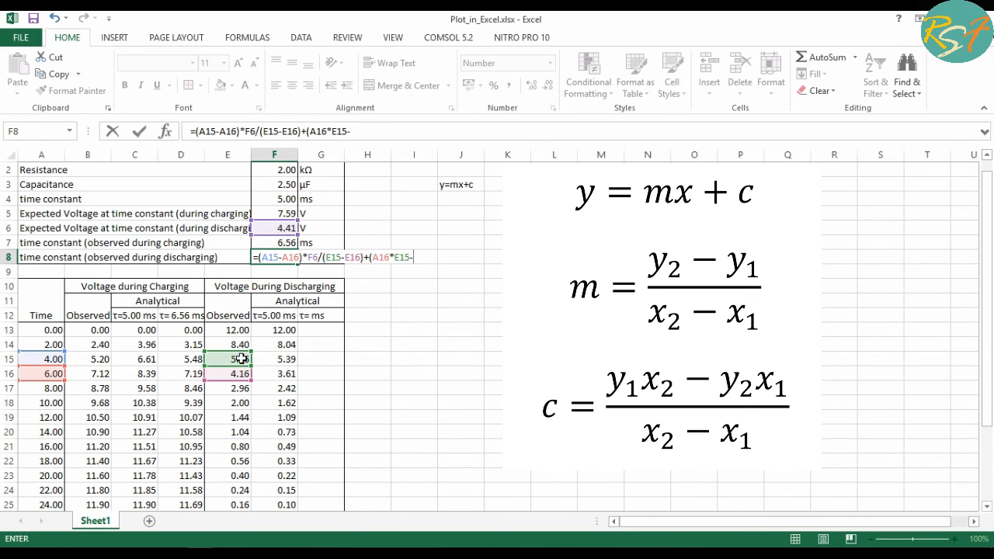
{"action": "left_click", "coordinate": [50, 359]}
{"action": "type", "text": "*"}
{"action": "left_click", "coordinate": [235, 373]}
Complete the F8 formula by dividing the intercept numerator by (E15-E16), and enter ms as its unit in G8
{"action": "type", "text": ")/("}
{"action": "left_click", "coordinate": [233, 359]}
{"action": "type", "text": "-"}
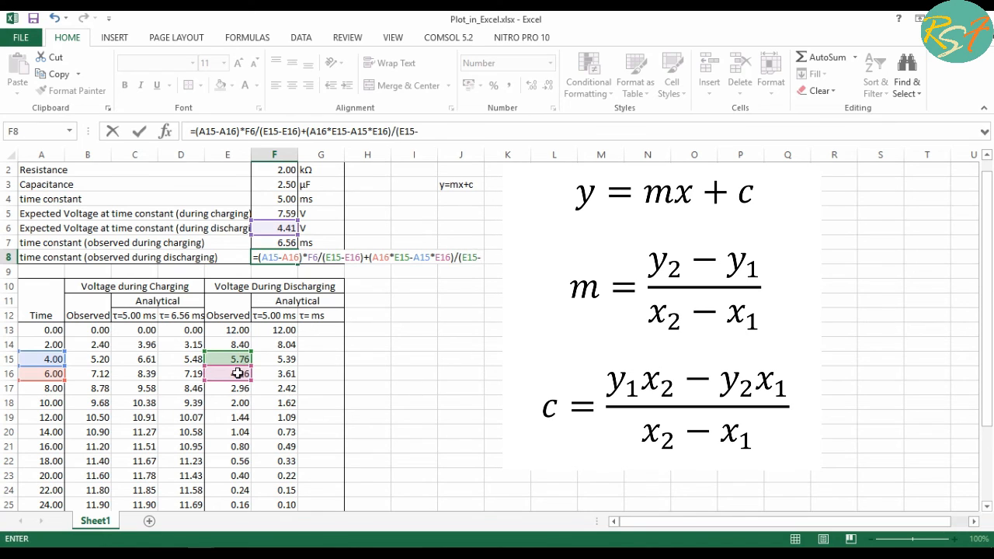
{"action": "left_click", "coordinate": [233, 374]}
{"action": "type", "text": ")"}
{"action": "key", "text": "Return"}
{"action": "left_click", "coordinate": [318, 257]}
{"action": "type", "text": "ms"}
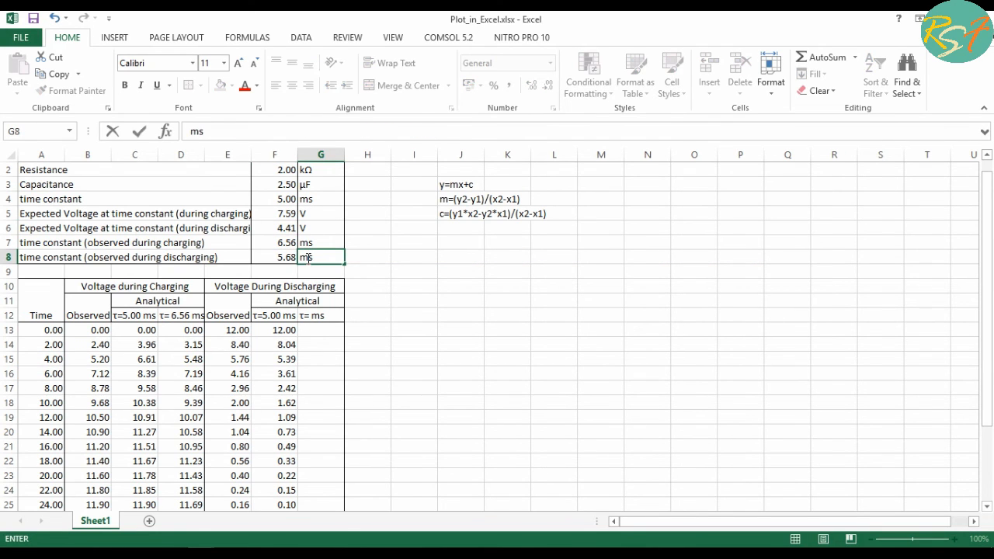
{"action": "key", "text": "Return"}
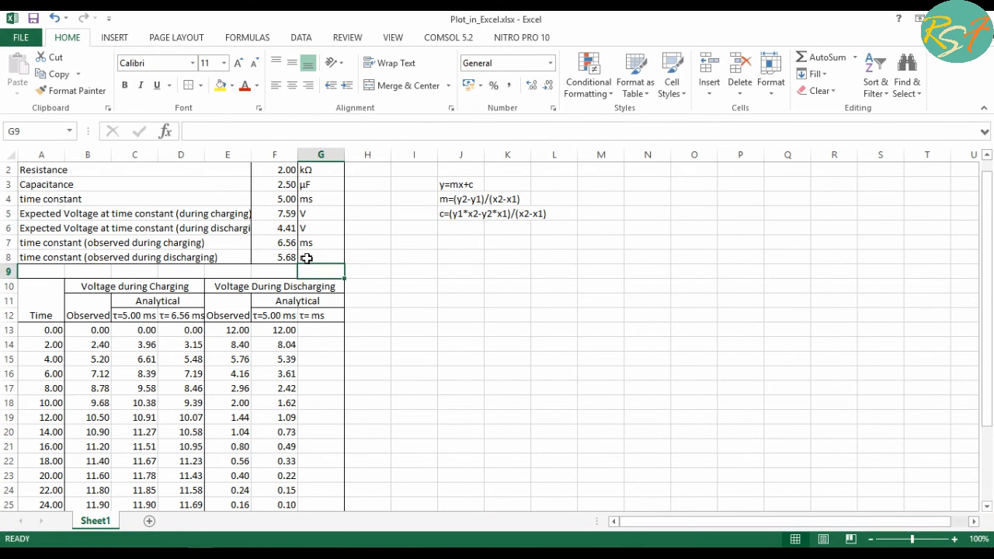
Complete the second analytical discharging subheader in G12 as τ= 5.68 ms
{"action": "double_click", "coordinate": [312, 315]}
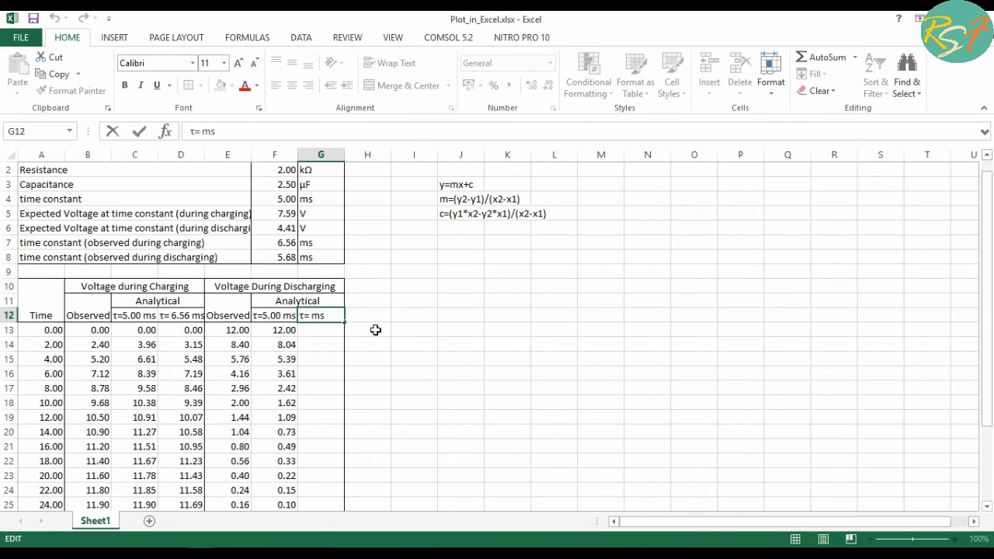
{"action": "type", "text": "5.68"}
{"action": "key", "text": "Return"}
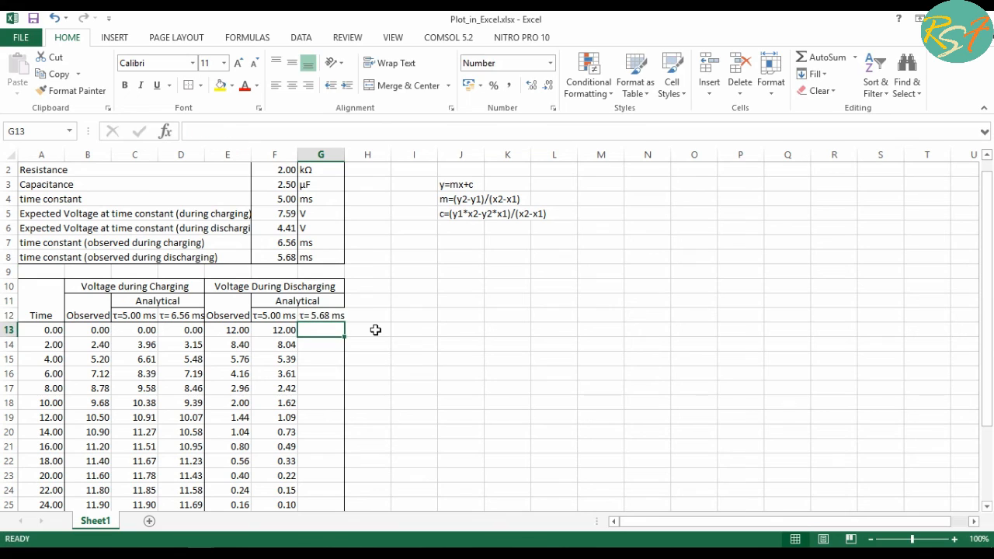
Copy the analytical discharging formula from F13 into G13
{"action": "left_click", "coordinate": [285, 330]}
{"action": "key", "text": "ctrl+c"}
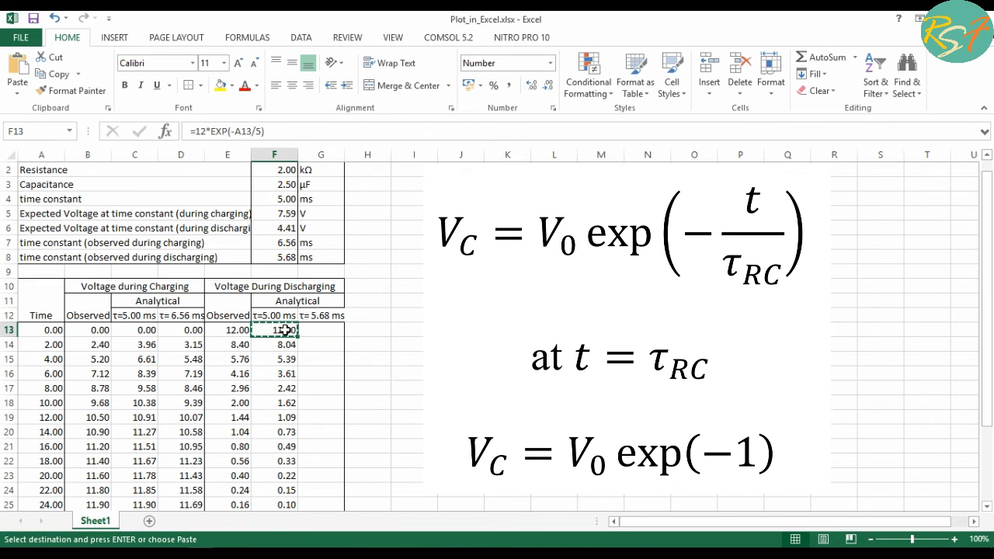
{"action": "left_click", "coordinate": [318, 330]}
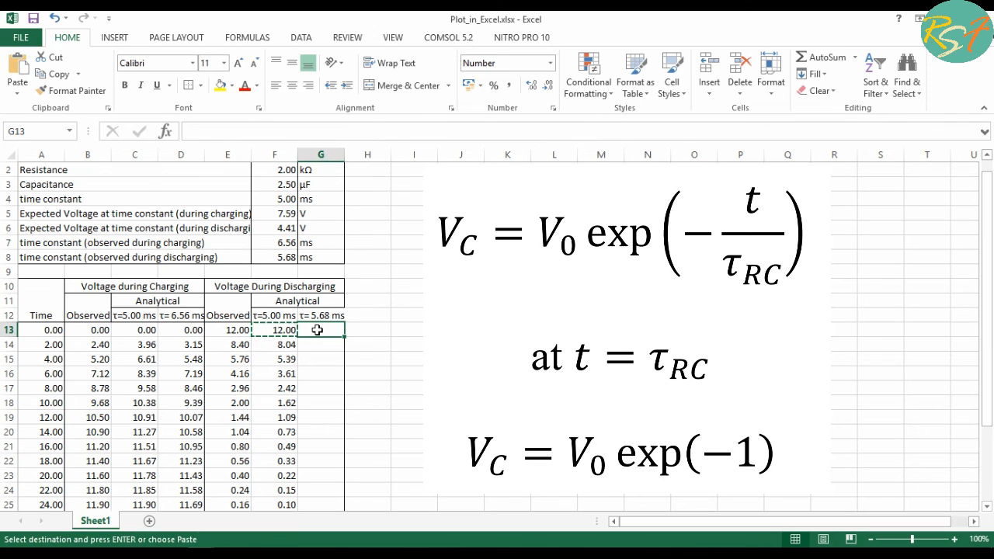
{"action": "key", "text": "ctrl+v"}
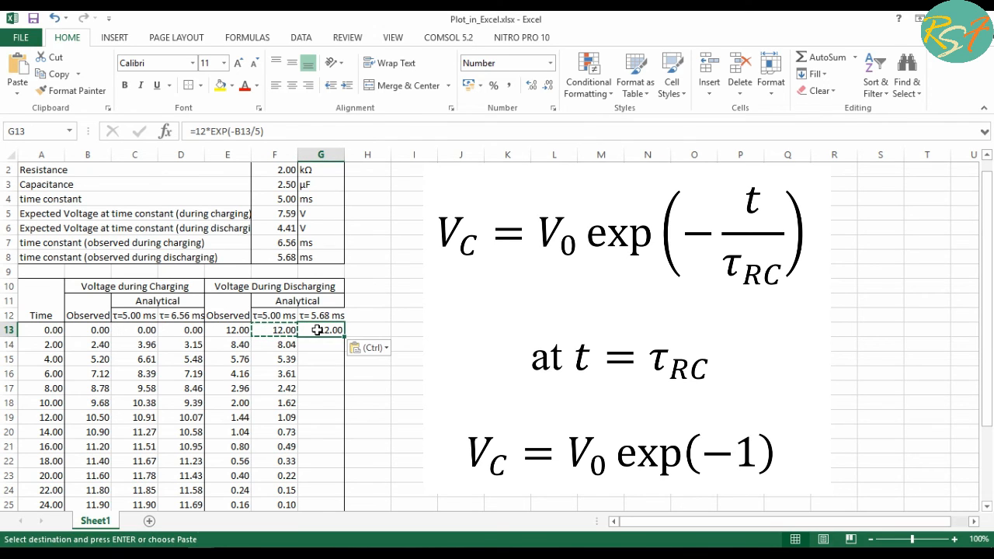
Correct the G13 formula to =12*EXP(-A13/5.68), referencing the time in A13 and the observed time constant
{"action": "double_click", "coordinate": [241, 130]}
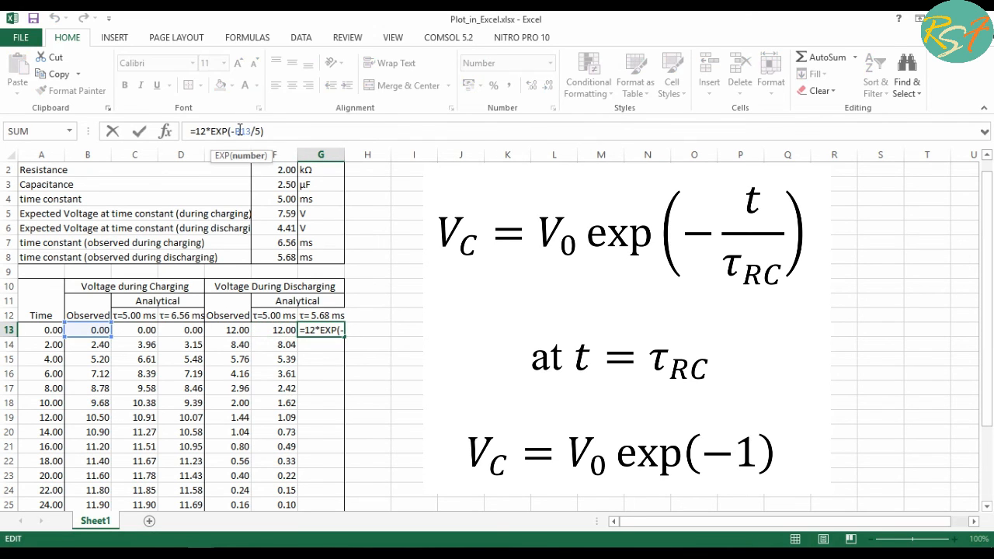
{"action": "key", "text": "BackSpace"}
{"action": "type", "text": "A"}
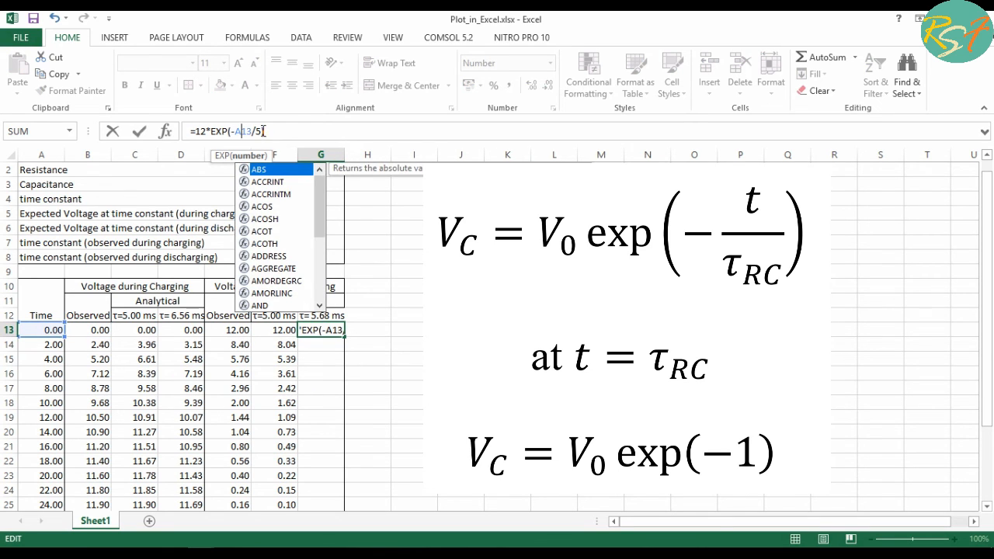
{"action": "left_click", "coordinate": [262, 131]}
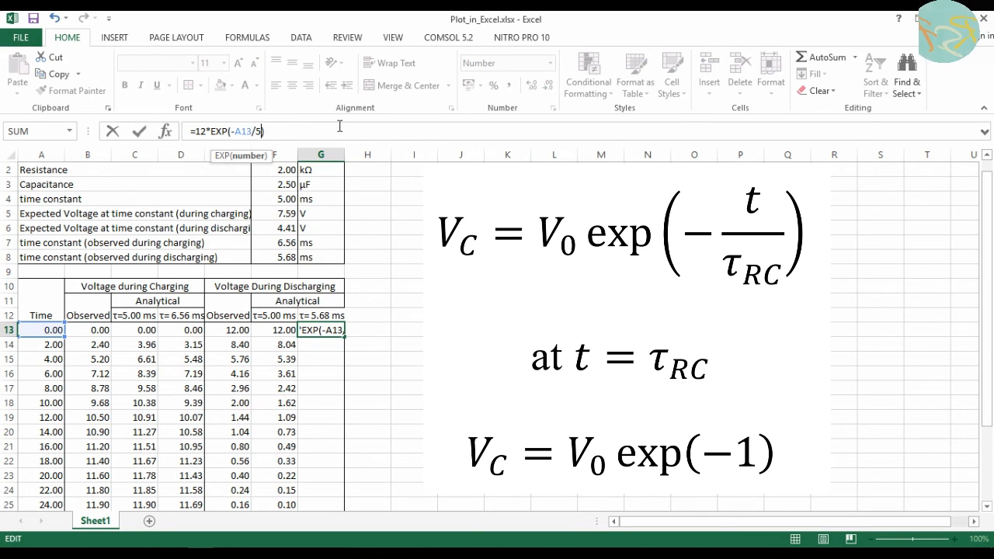
{"action": "type", "text": ".68"}
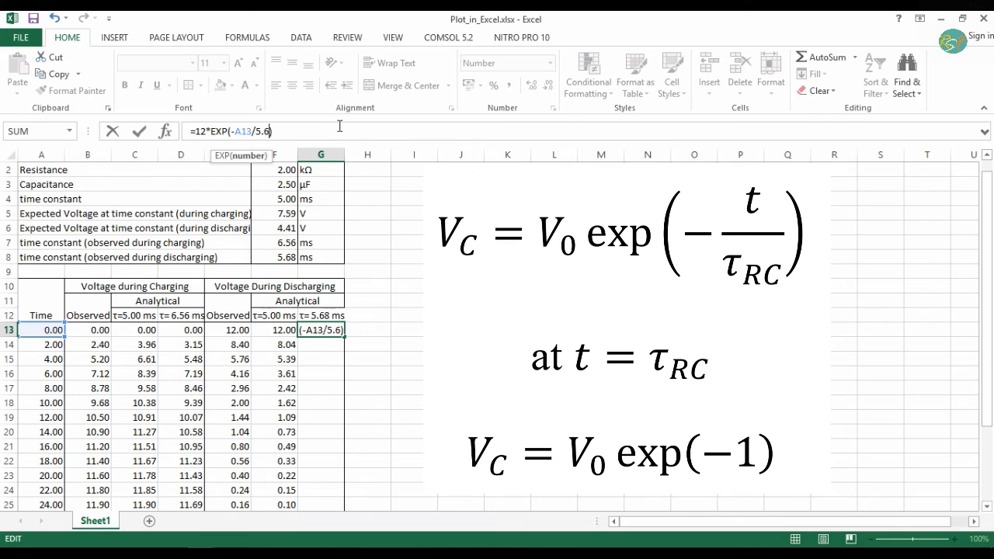
{"action": "key", "text": "Return"}
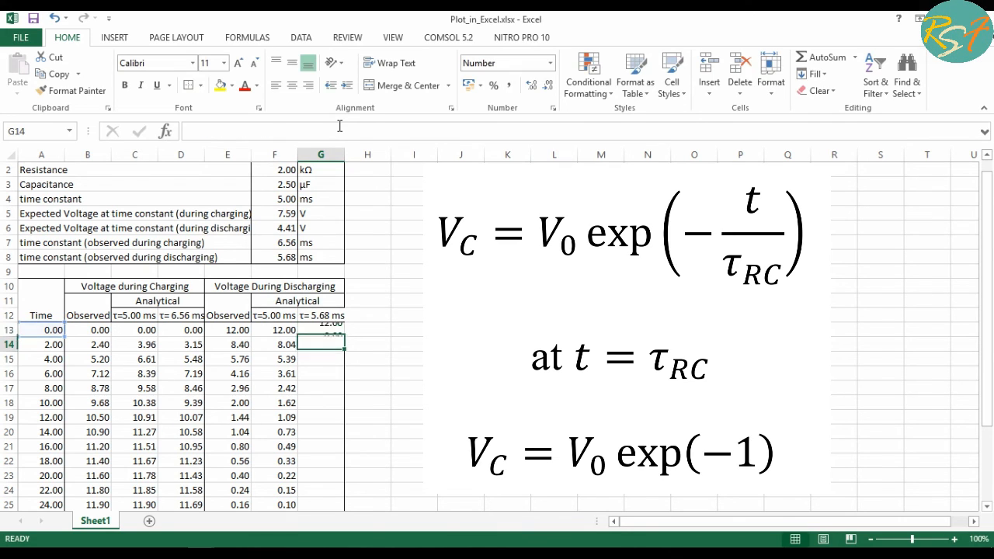
Fill the G13 formula down the τ= 5.68 ms column to row 32
{"action": "left_click", "coordinate": [330, 331]}
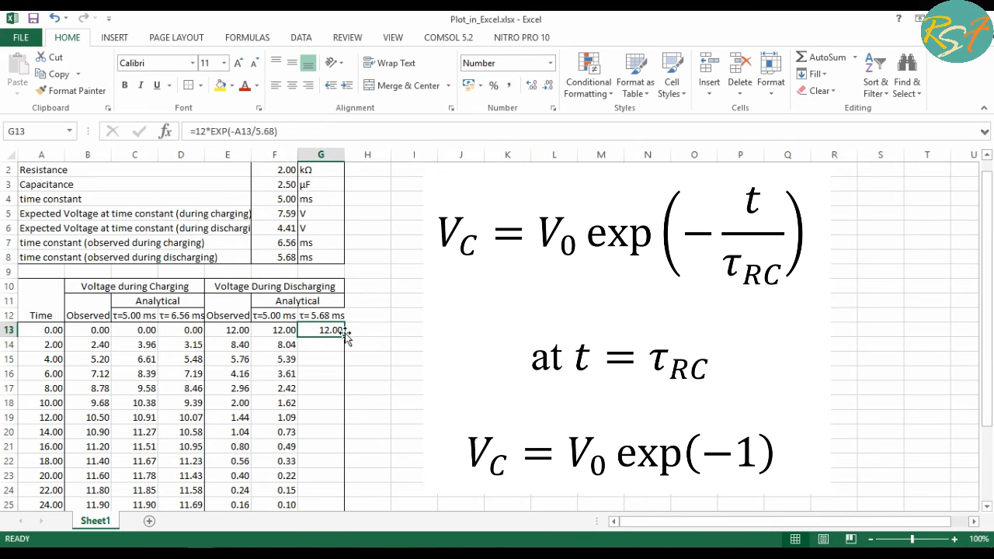
{"action": "double_click", "coordinate": [346, 337]}
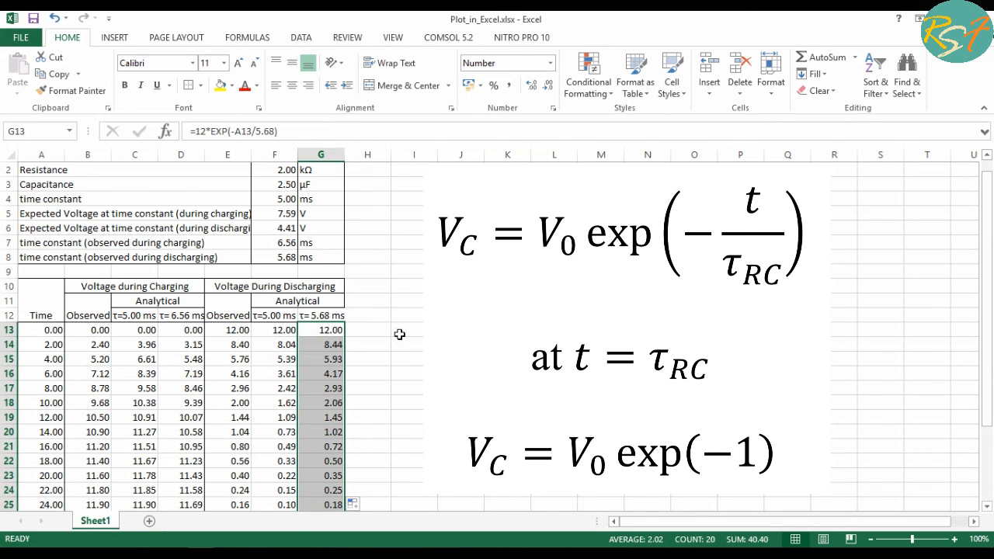
{"action": "scroll", "coordinate": [399, 333], "scroll_direction": "down", "scroll_amount": 4}
{"action": "left_click", "coordinate": [362, 333]}
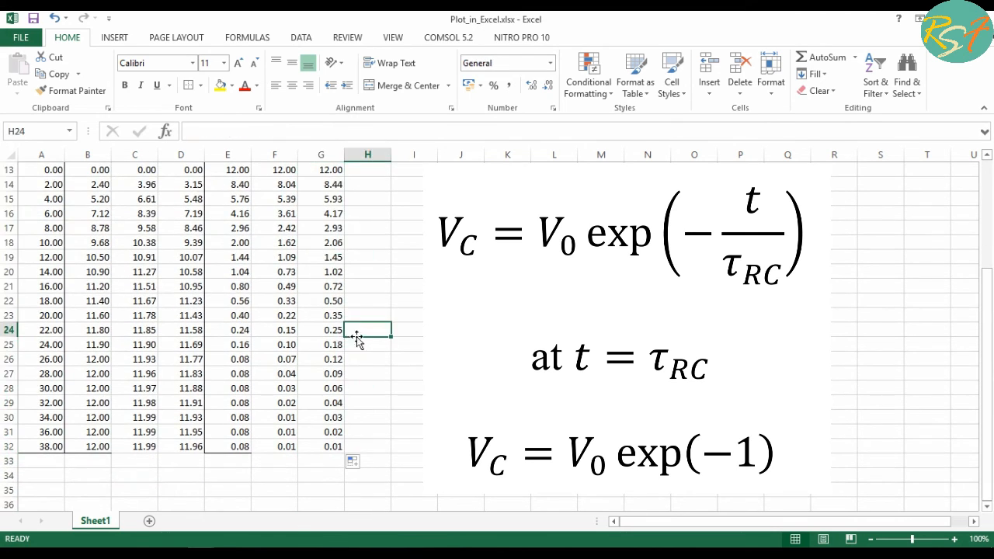
{"action": "scroll", "coordinate": [383, 342], "scroll_direction": "up", "scroll_amount": 2}
{"action": "scroll", "coordinate": [383, 343], "scroll_direction": "up", "scroll_amount": 1}
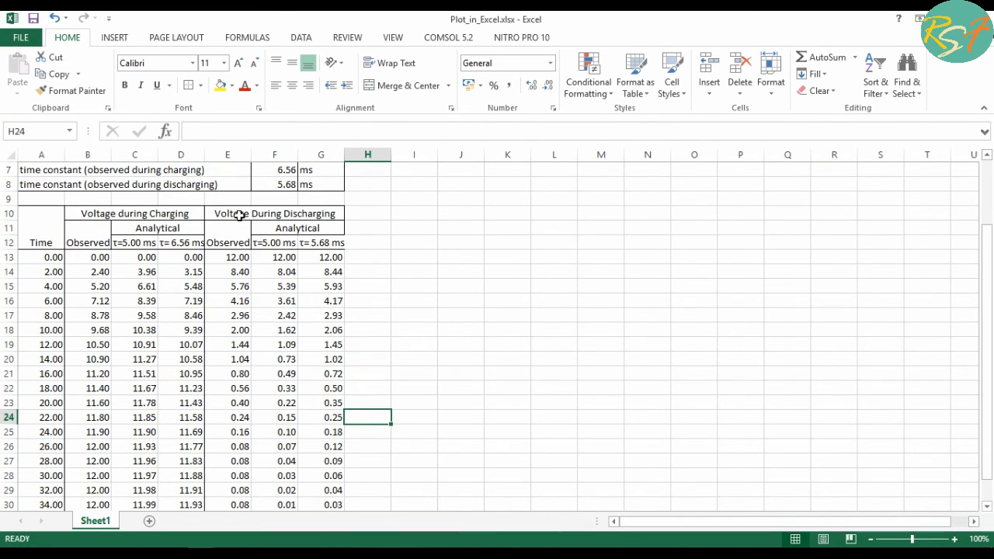
Add the missing outer borders to the discharging voltage block through row 32 and a bottom border under C32:D32
{"action": "left_click_drag", "start_coordinate": [233, 215], "coordinate": [351, 490]}
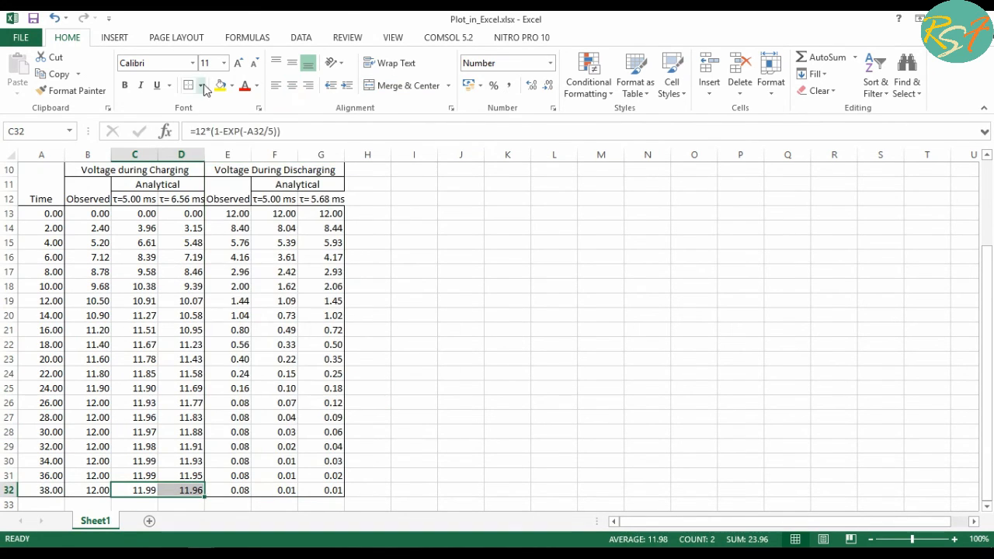
{"action": "left_click", "coordinate": [397, 313]}
{"action": "scroll", "coordinate": [351, 273], "scroll_direction": "up", "scroll_amount": 3}
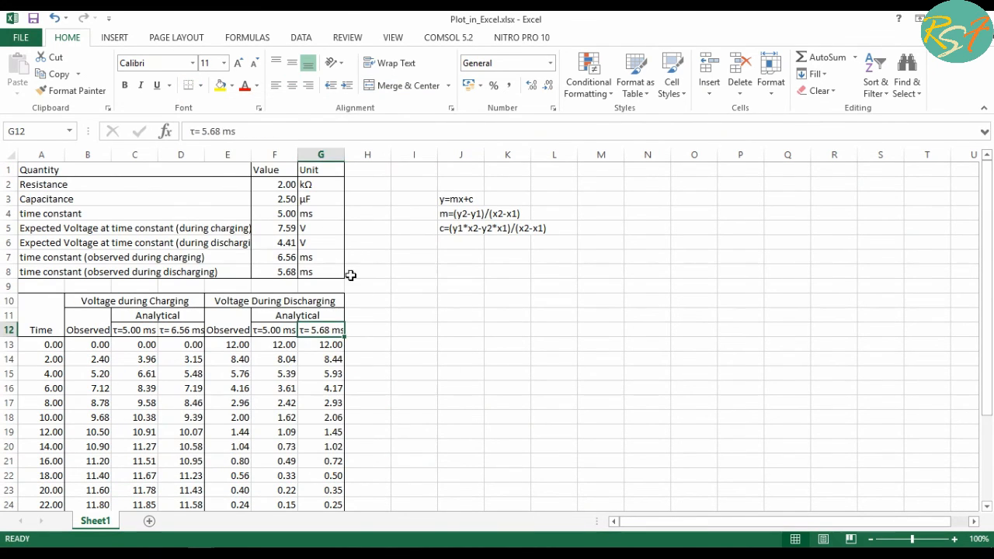
{"action": "left_click", "coordinate": [384, 362]}
{"action": "scroll", "coordinate": [157, 313], "scroll_direction": "down", "scroll_amount": 2}
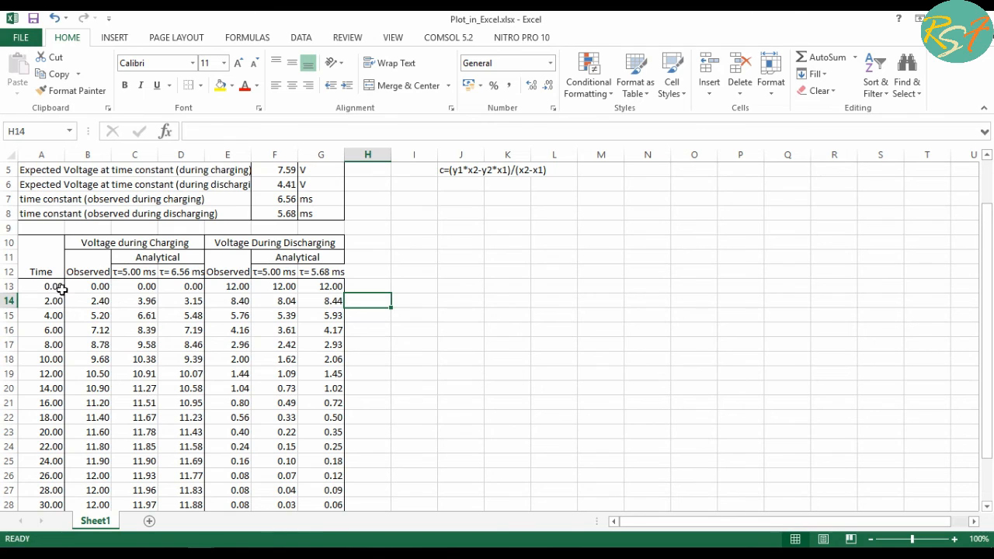